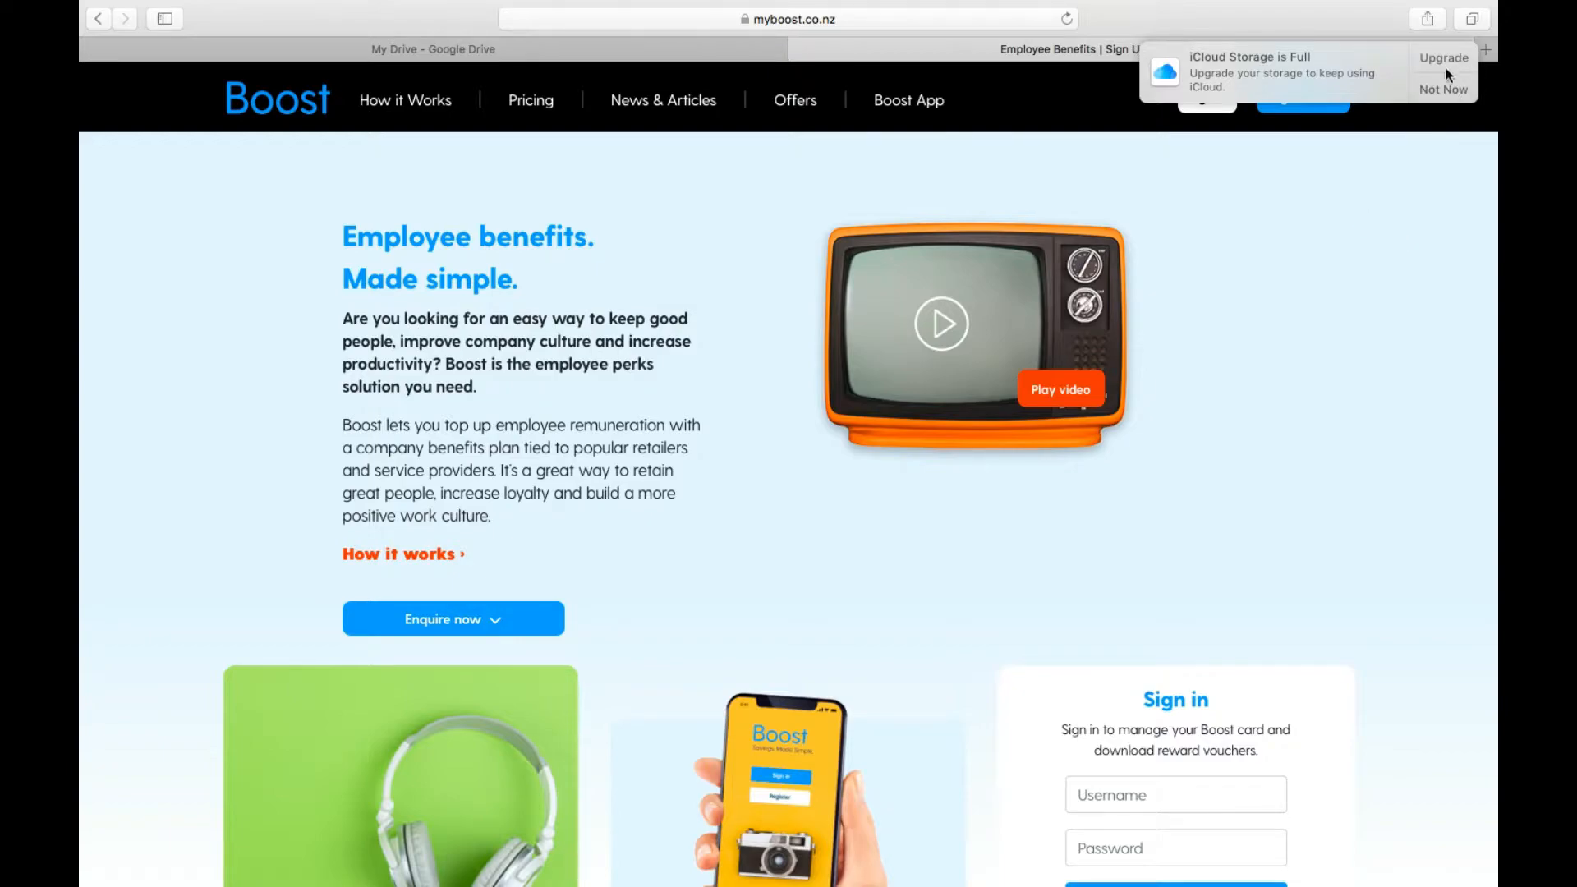
Step: Dismiss the iCloud storage notice and sign in to Boost with the account username and password
{"action": "left_click", "coordinate": [1449, 90]}
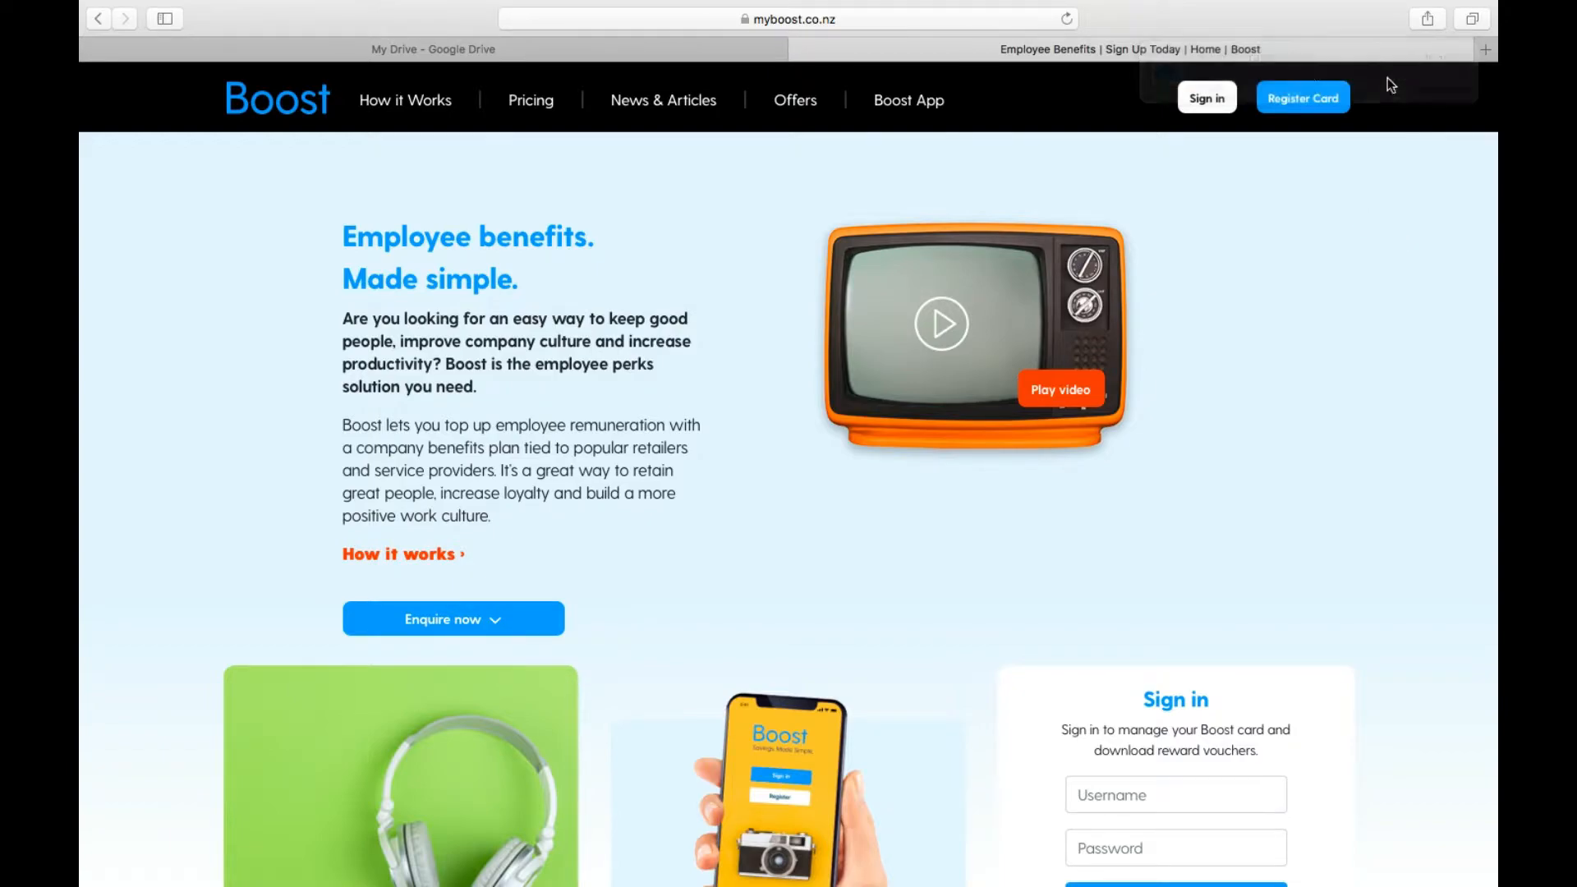
{"action": "left_click", "coordinate": [1193, 102]}
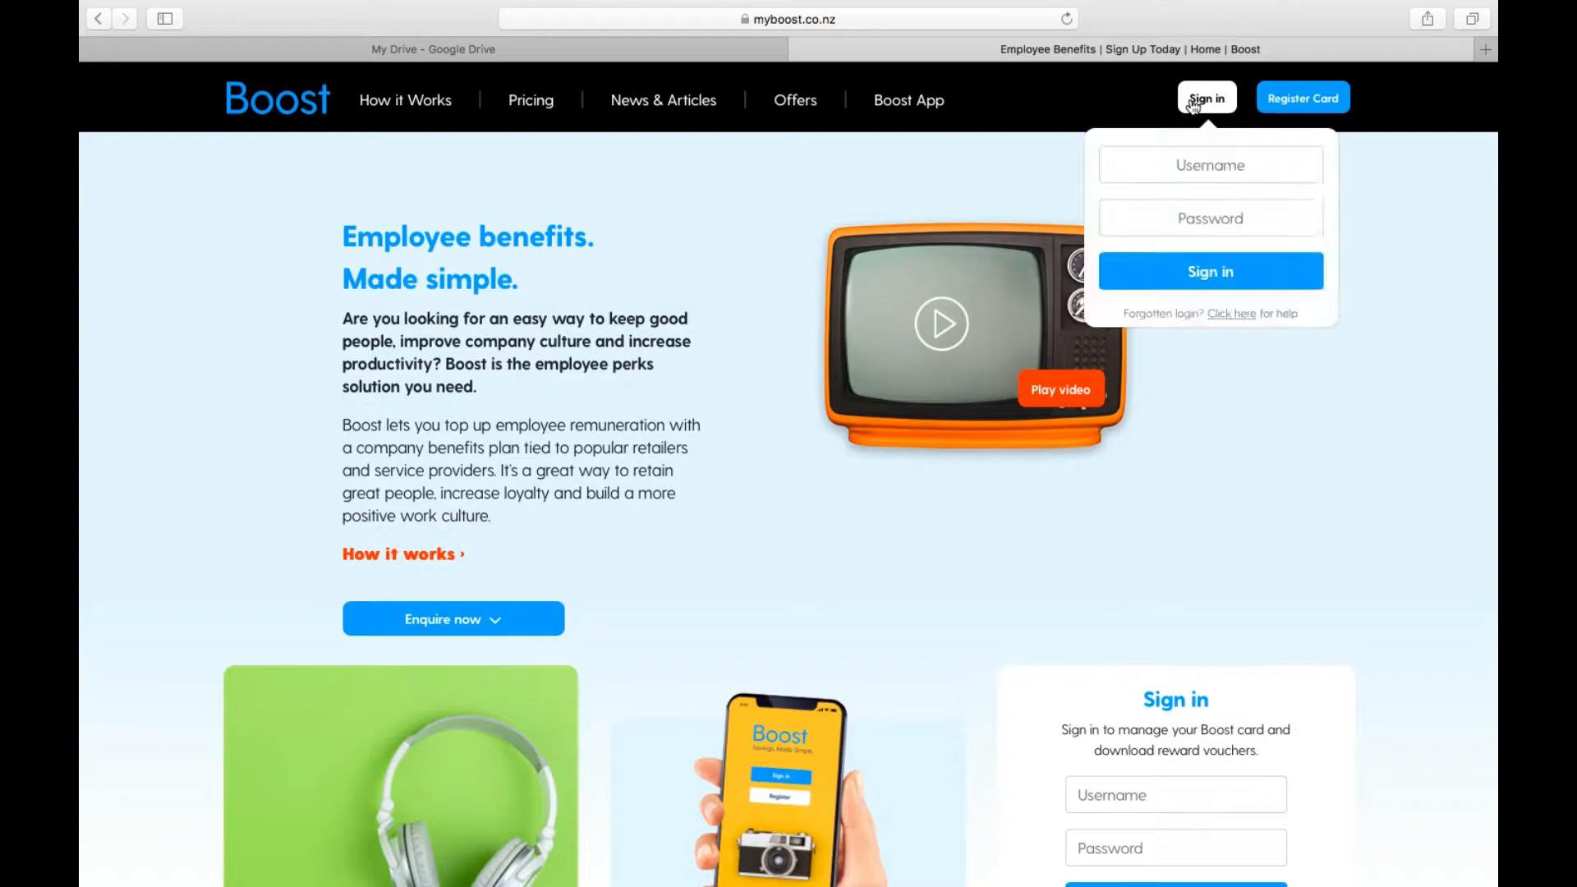
{"action": "left_click", "coordinate": [1193, 165]}
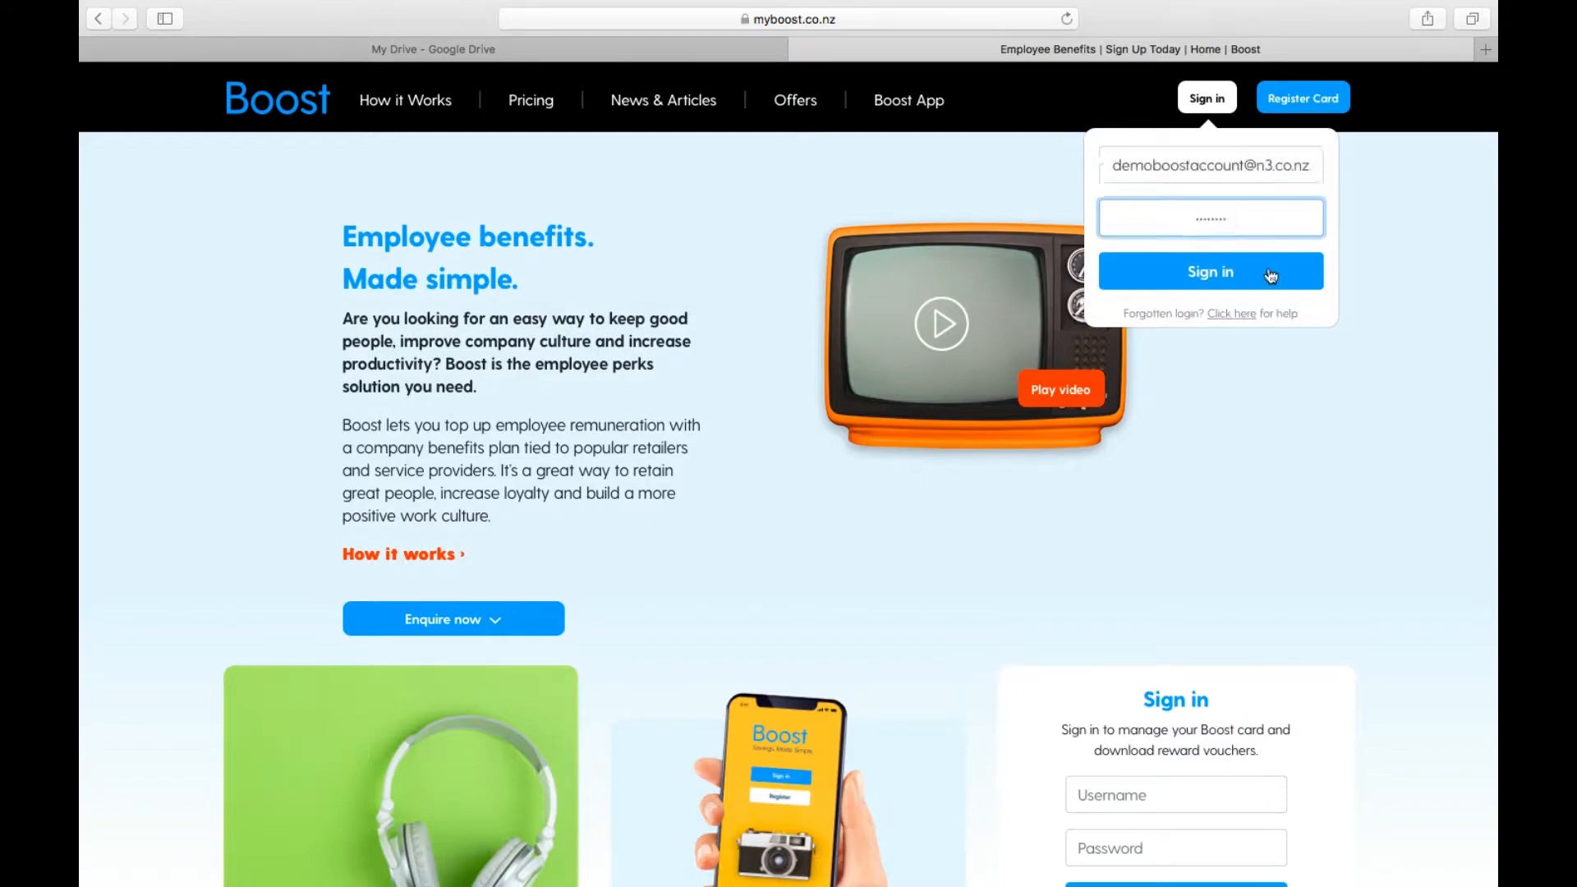
{"action": "left_click", "coordinate": [1223, 276]}
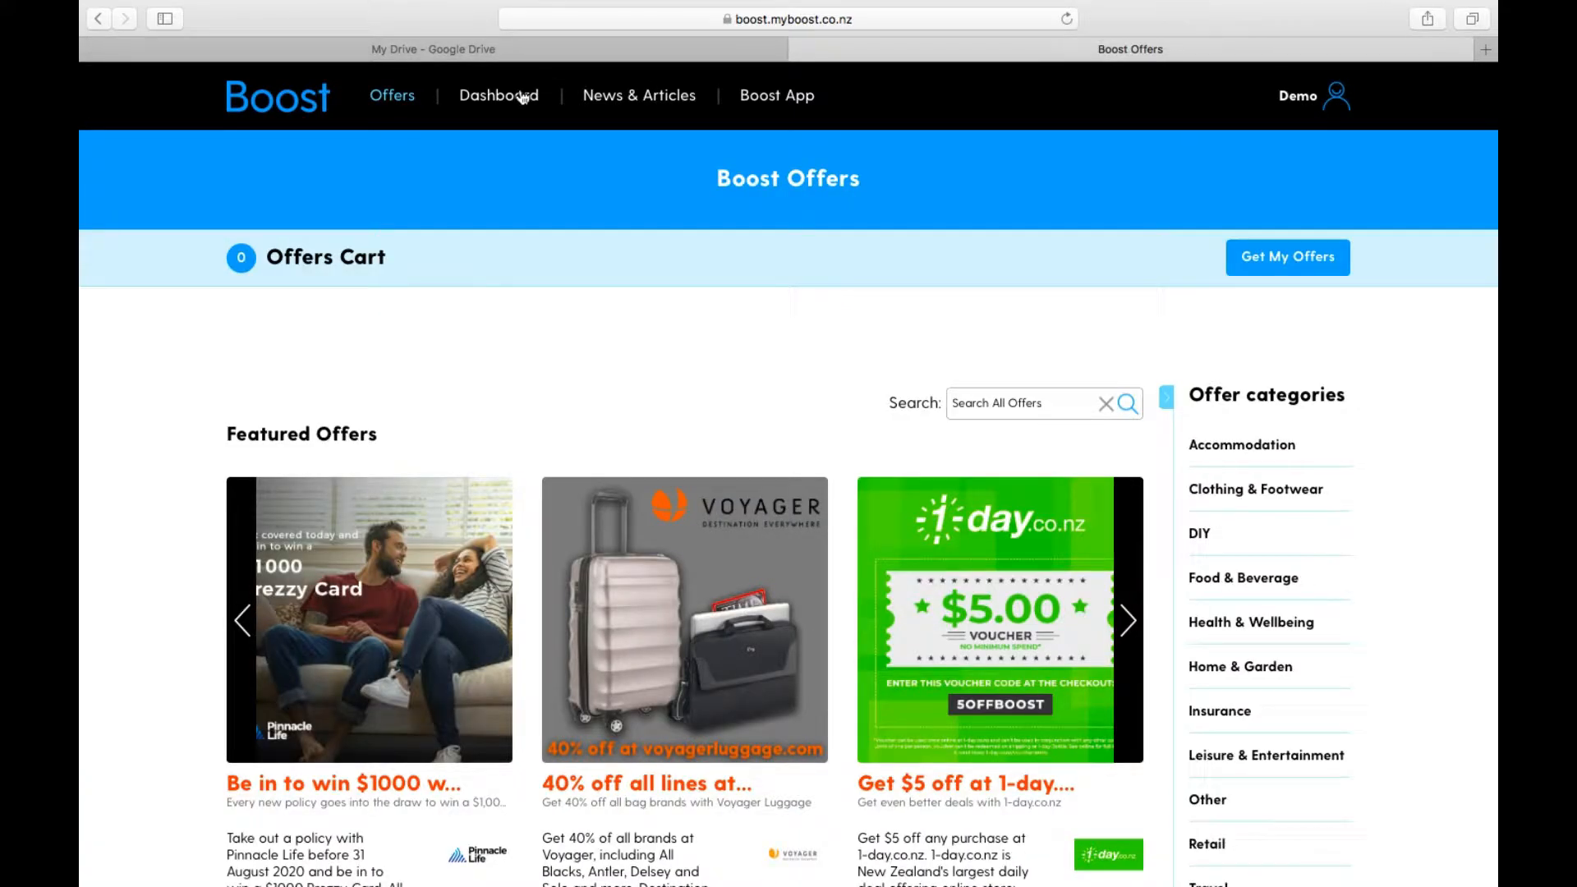
Step: Go to Customisation from the dashboard and start the customisation process again
{"action": "left_click", "coordinate": [523, 98]}
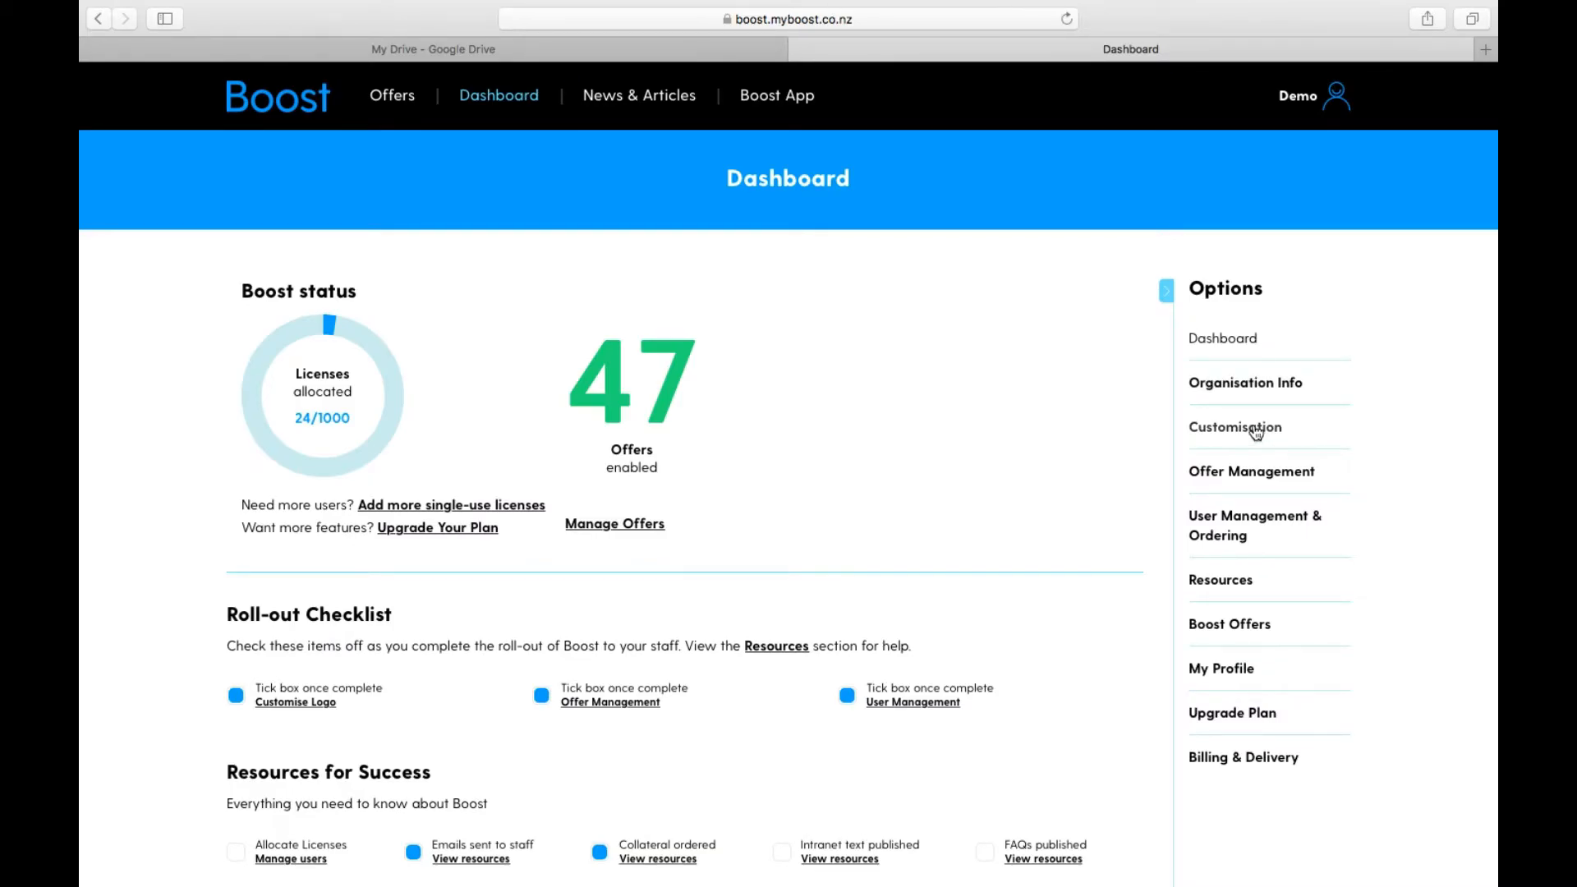
{"action": "left_click", "coordinate": [1256, 431]}
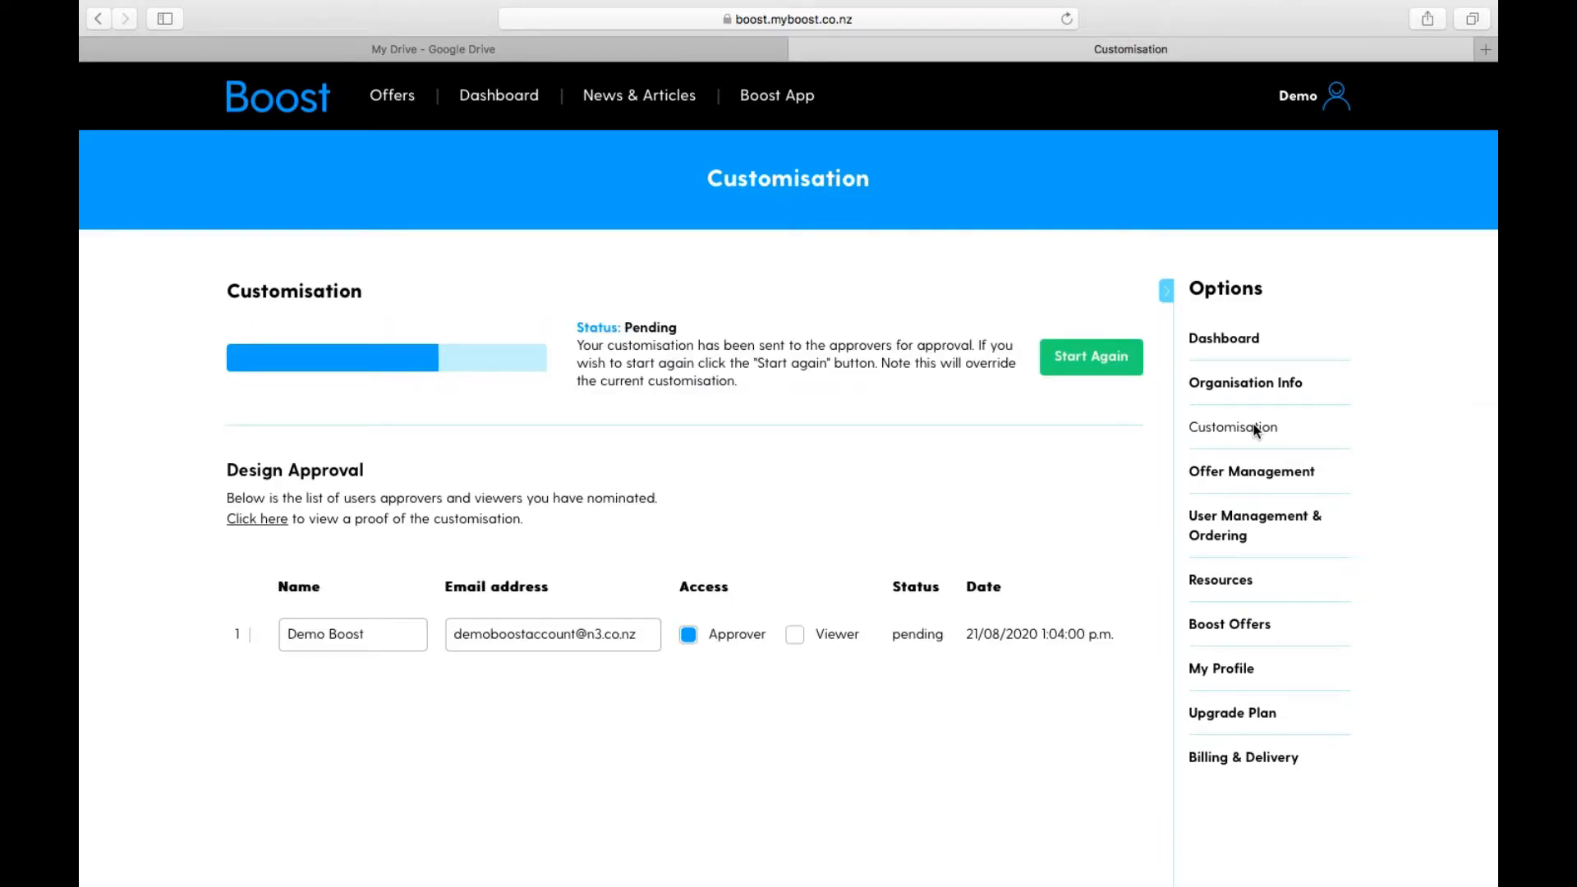
{"action": "left_click", "coordinate": [1070, 356]}
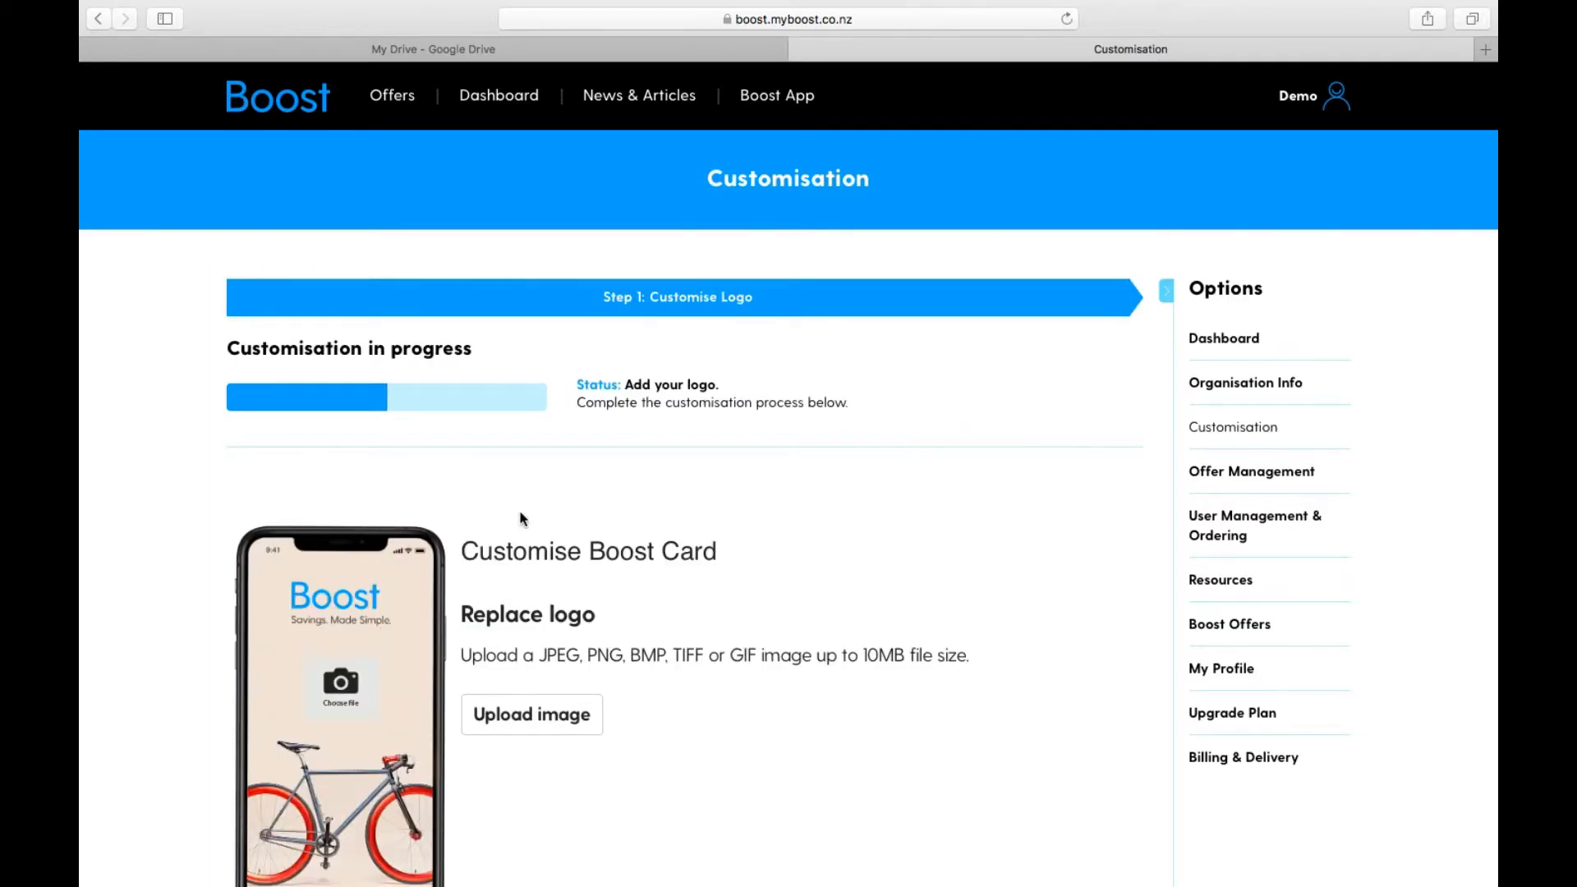
Step: Upload unnamed-1.jpg from the Desktop as the replacement logo for the Boost card
{"action": "left_click", "coordinate": [483, 727]}
{"action": "left_click", "coordinate": [510, 140]}
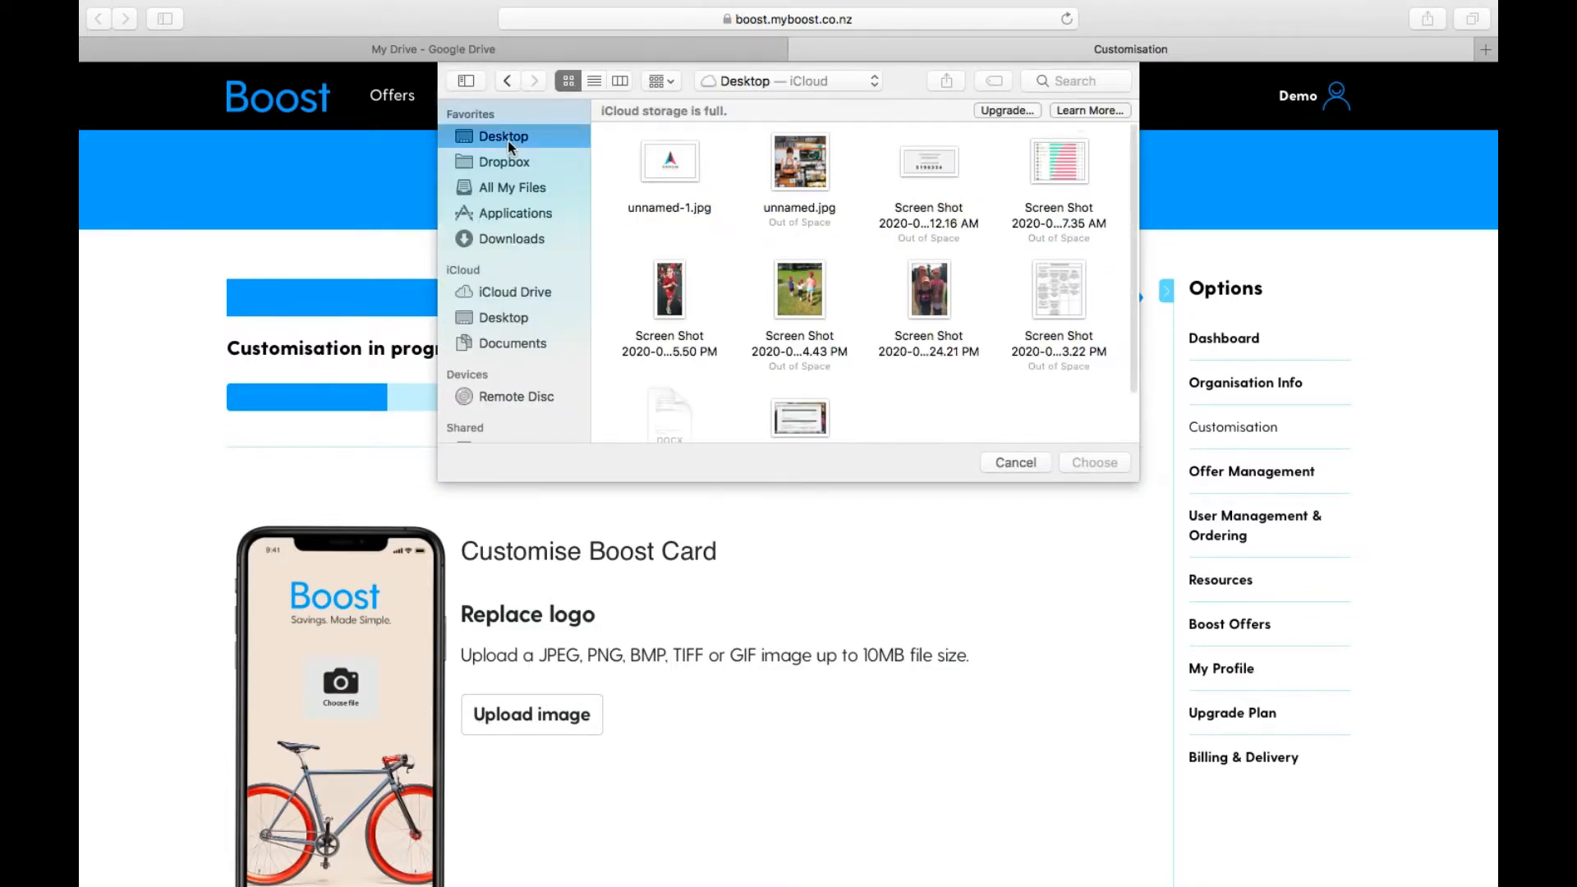
{"action": "left_click", "coordinate": [671, 161]}
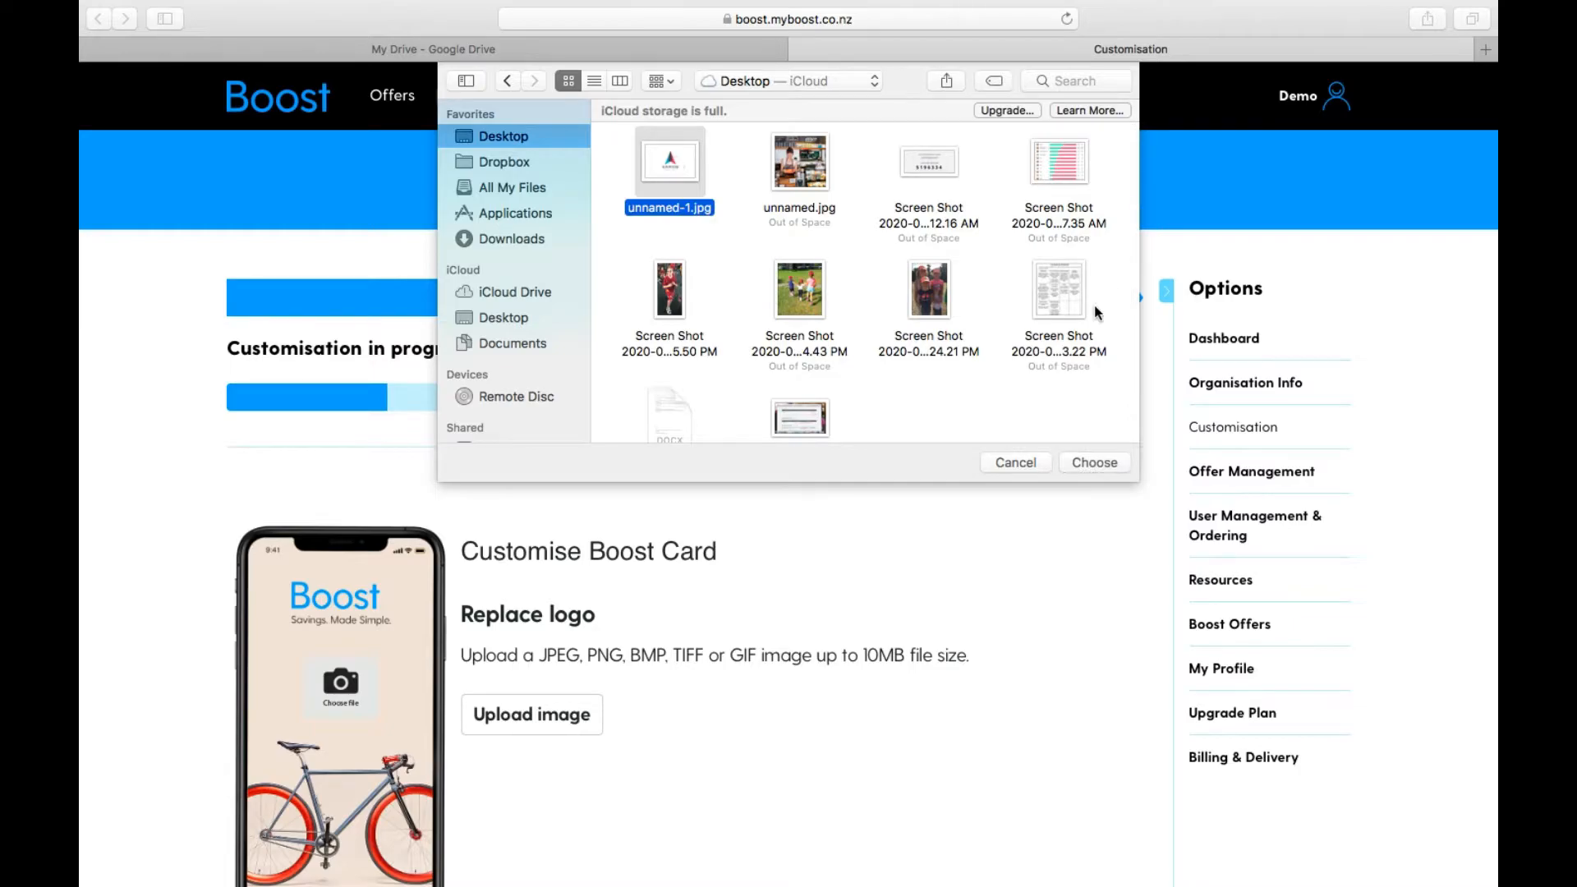
{"action": "left_click", "coordinate": [1093, 462]}
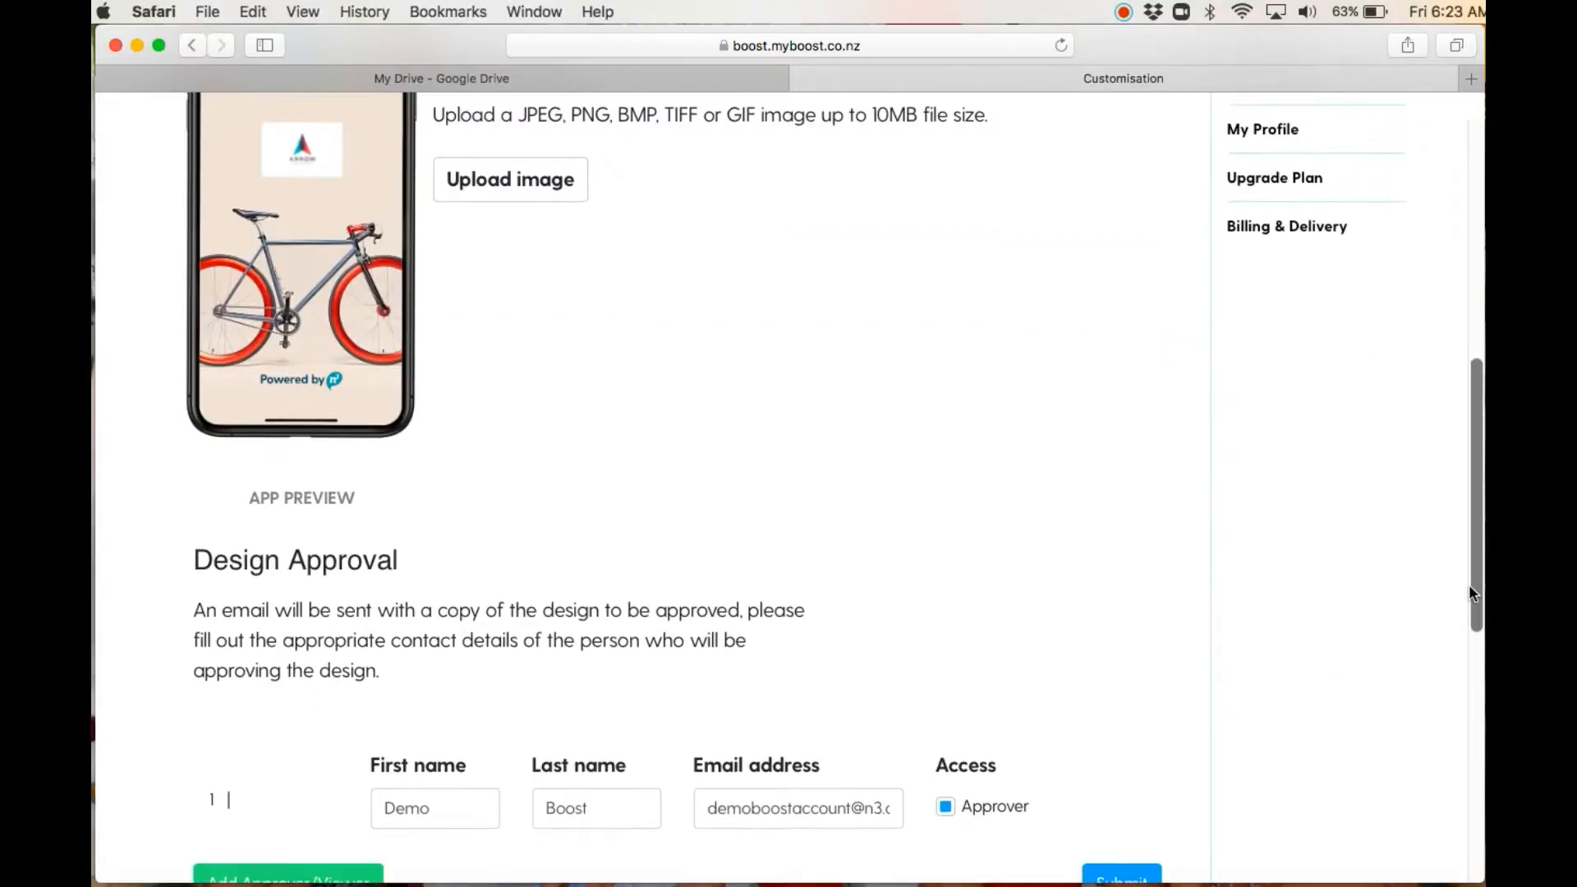
Step: Add a second design approver with first name, last name and email address, and submit the customisation for approval
{"action": "left_click_drag", "start_coordinate": [1468, 584], "coordinate": [1465, 638]}
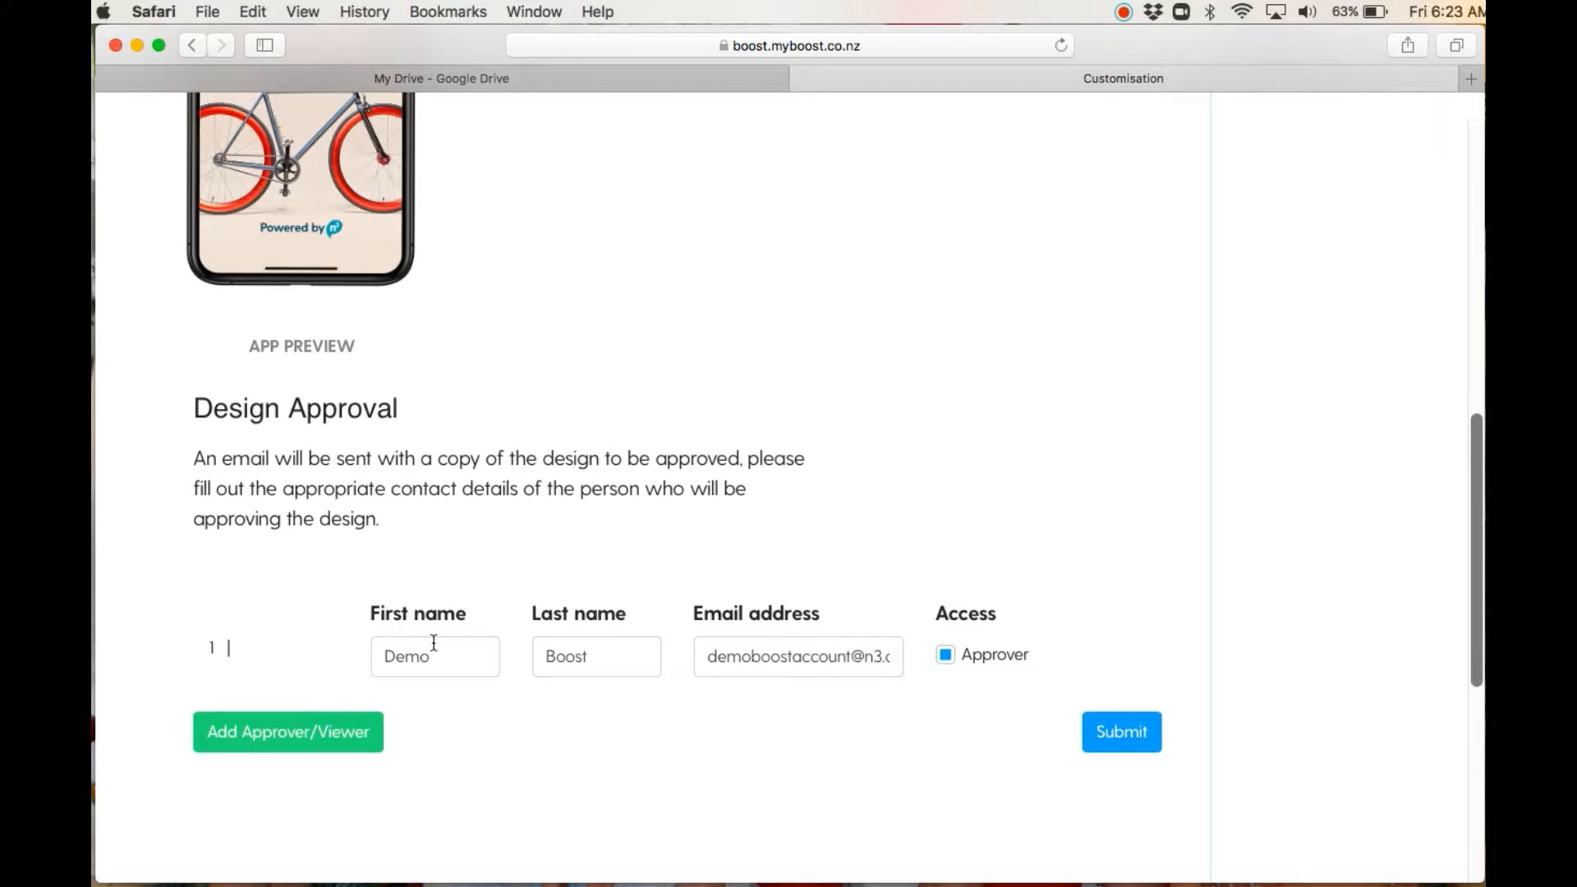
{"action": "left_click", "coordinate": [349, 737]}
{"action": "left_click", "coordinate": [457, 728]}
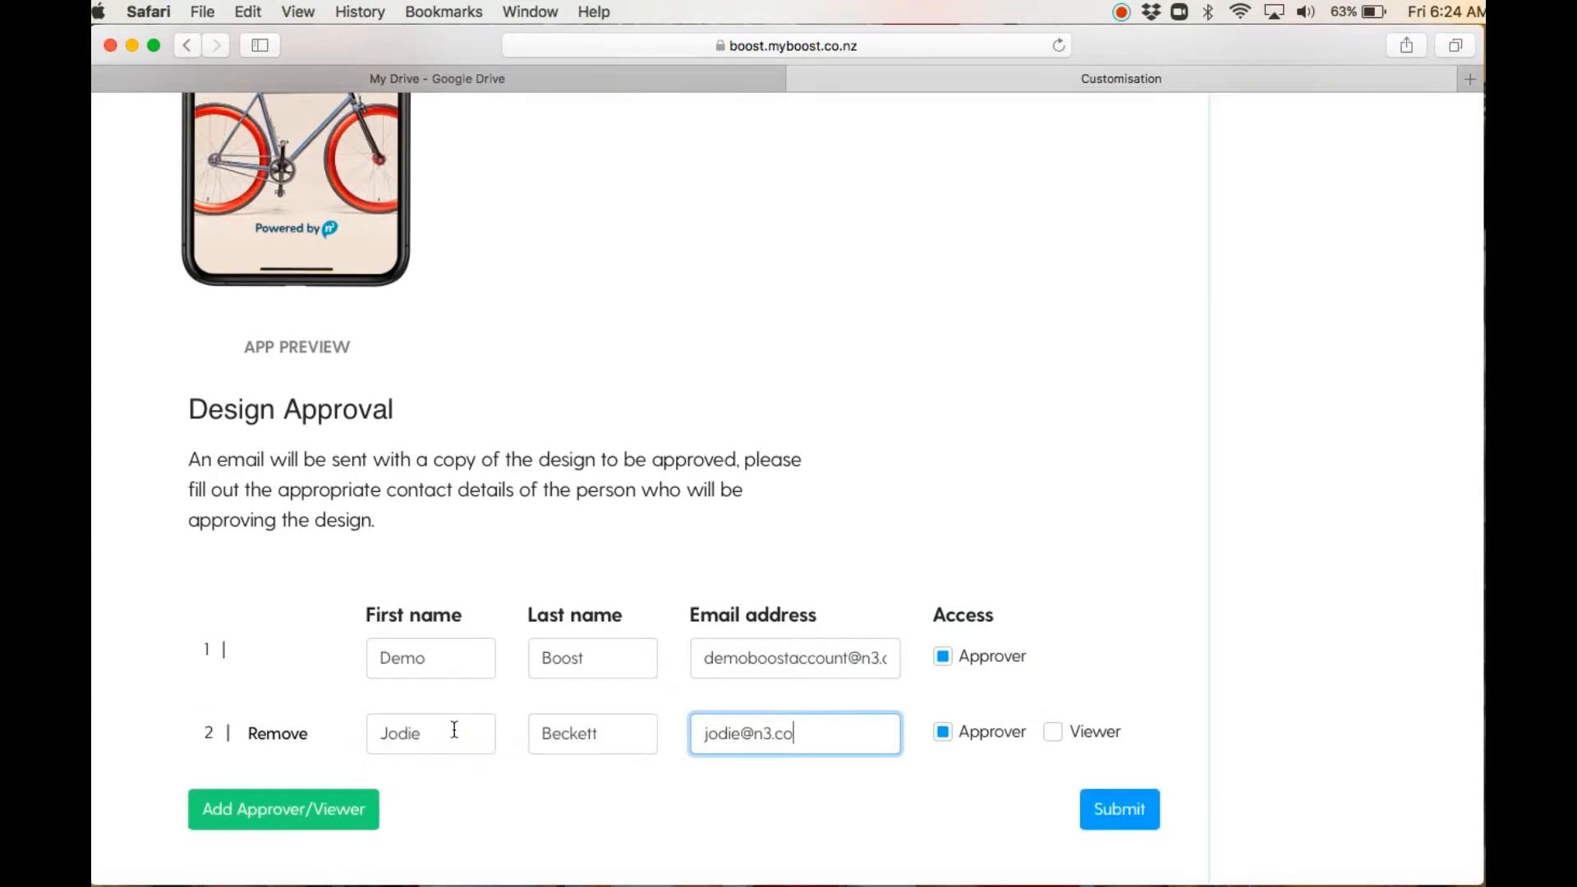
{"action": "type", "text": ".nz"}
{"action": "left_click", "coordinate": [1143, 821]}
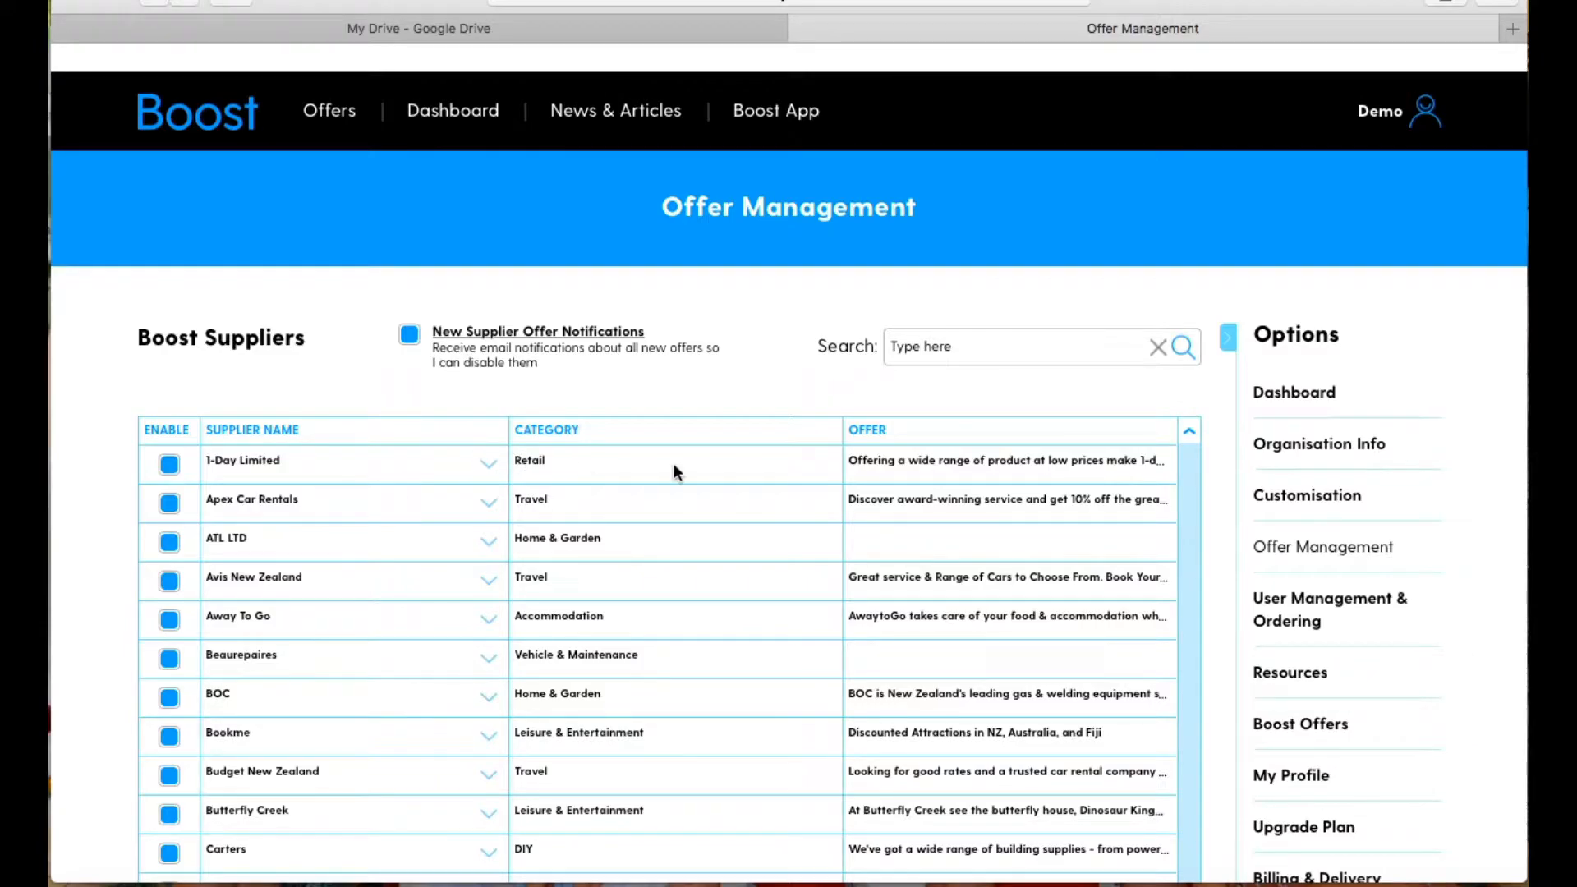
Step: Expand the 1-Day Limited supplier and disable the suppliers 1-Day Limited, Beaurepaires, Pet Depot and Pit Stop in Offer Management
{"action": "left_click", "coordinate": [490, 466]}
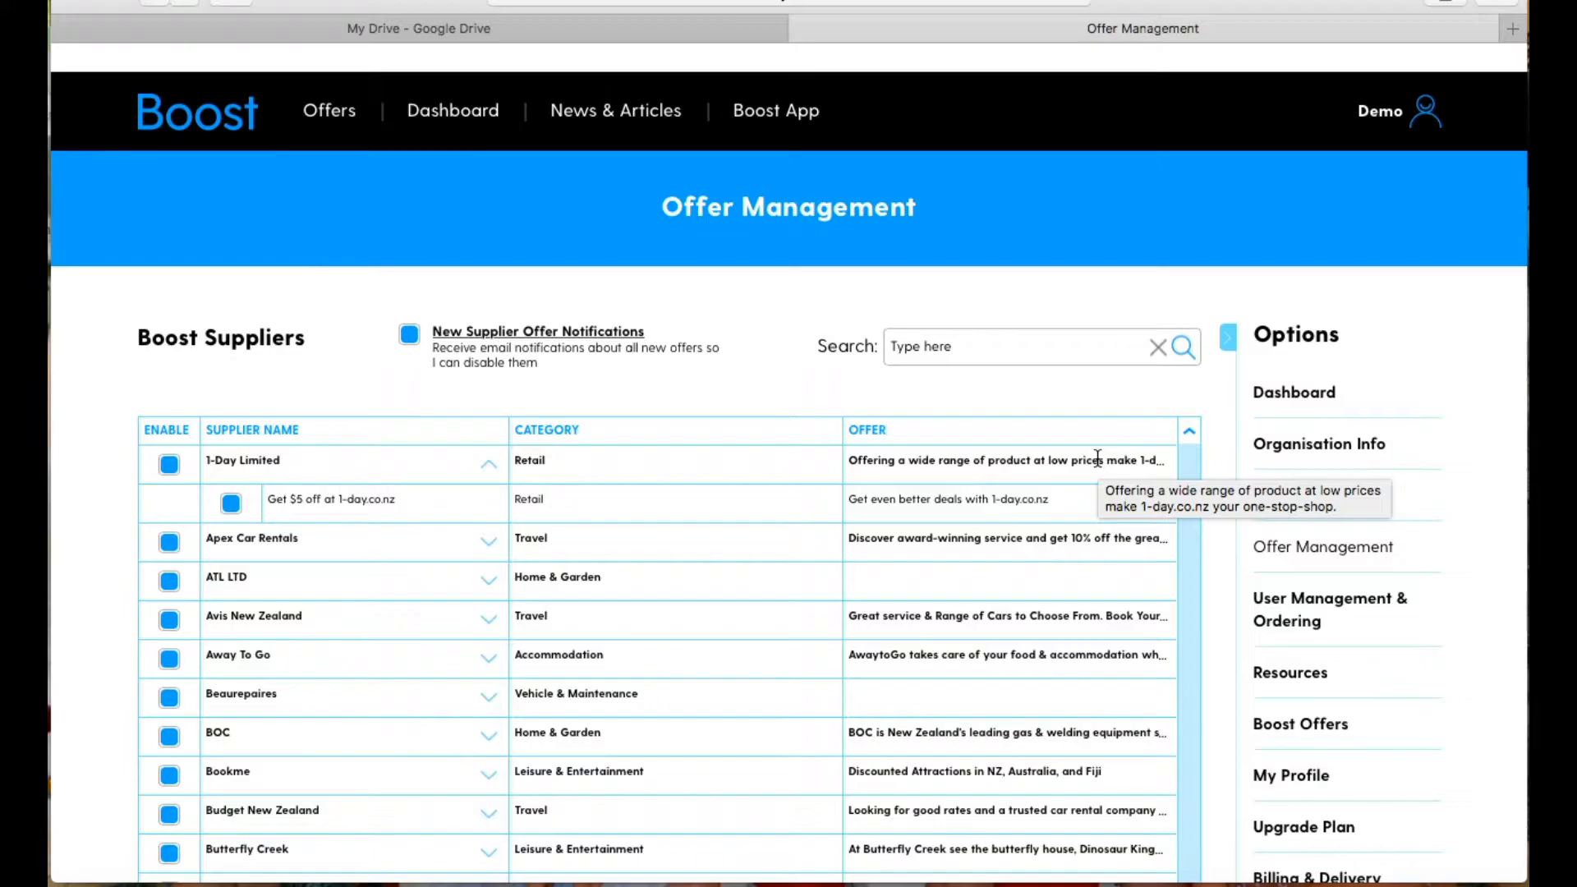
{"action": "left_click", "coordinate": [169, 466]}
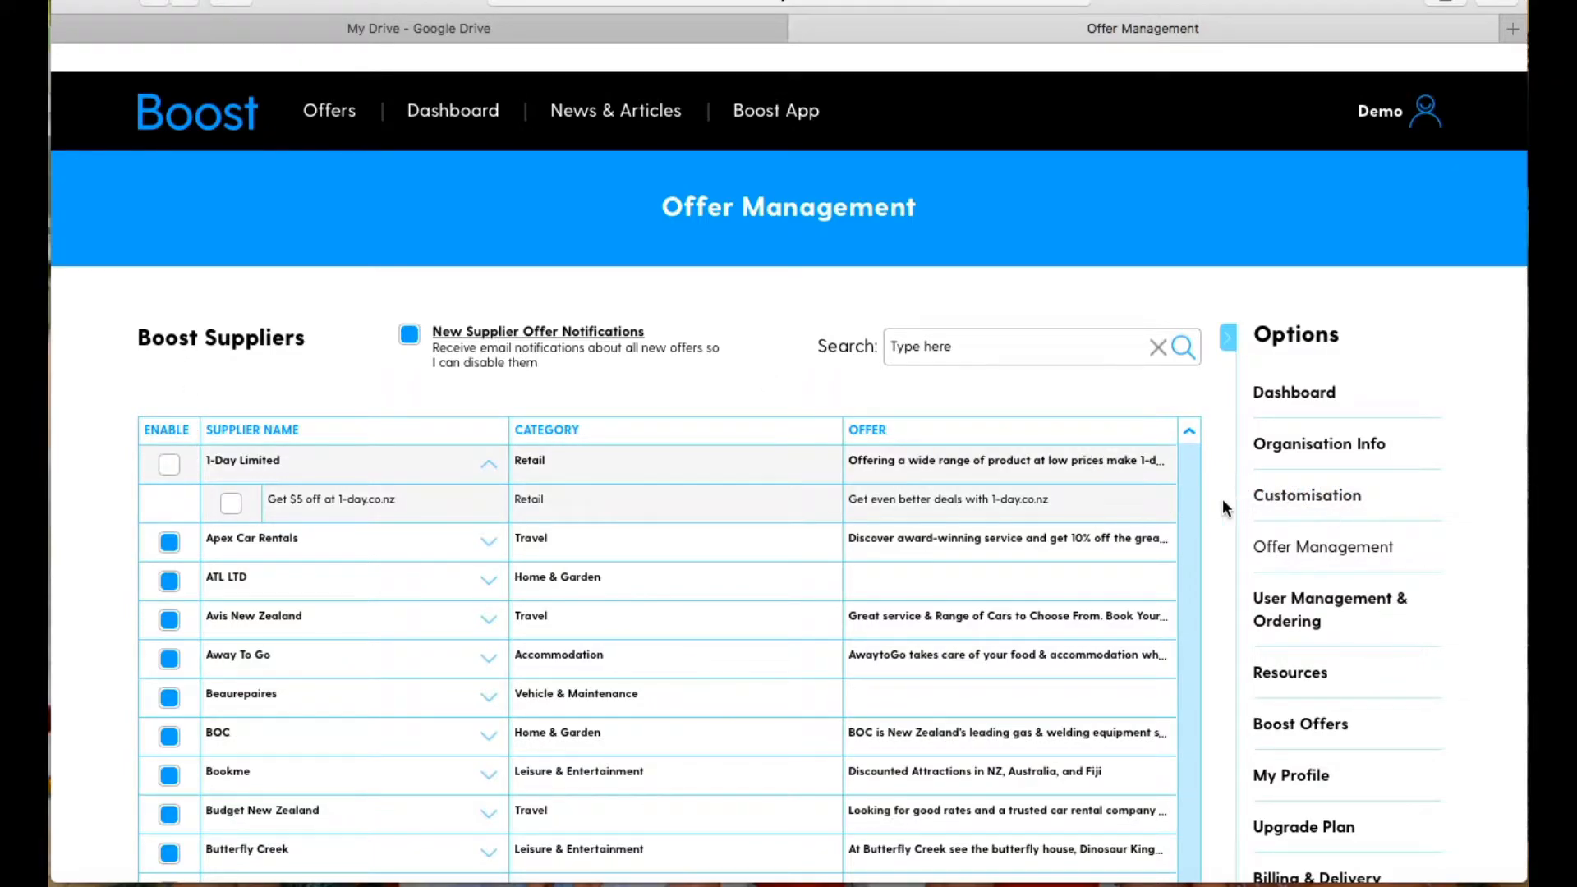
{"action": "left_click_drag", "start_coordinate": [1196, 512], "coordinate": [1193, 533]}
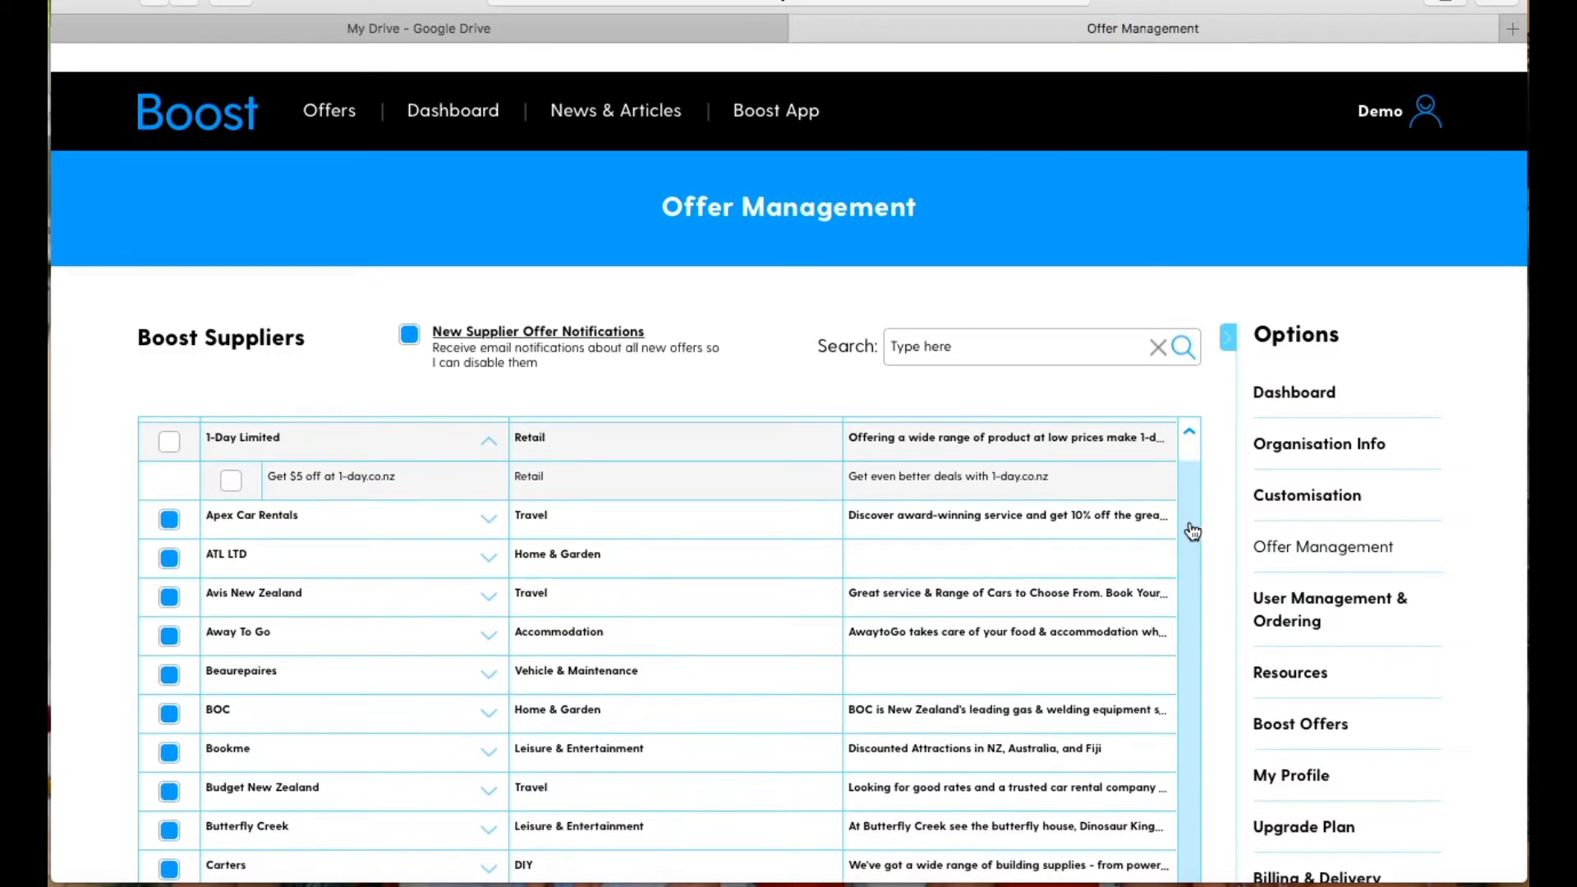
{"action": "left_click_drag", "start_coordinate": [1191, 539], "coordinate": [1184, 589]}
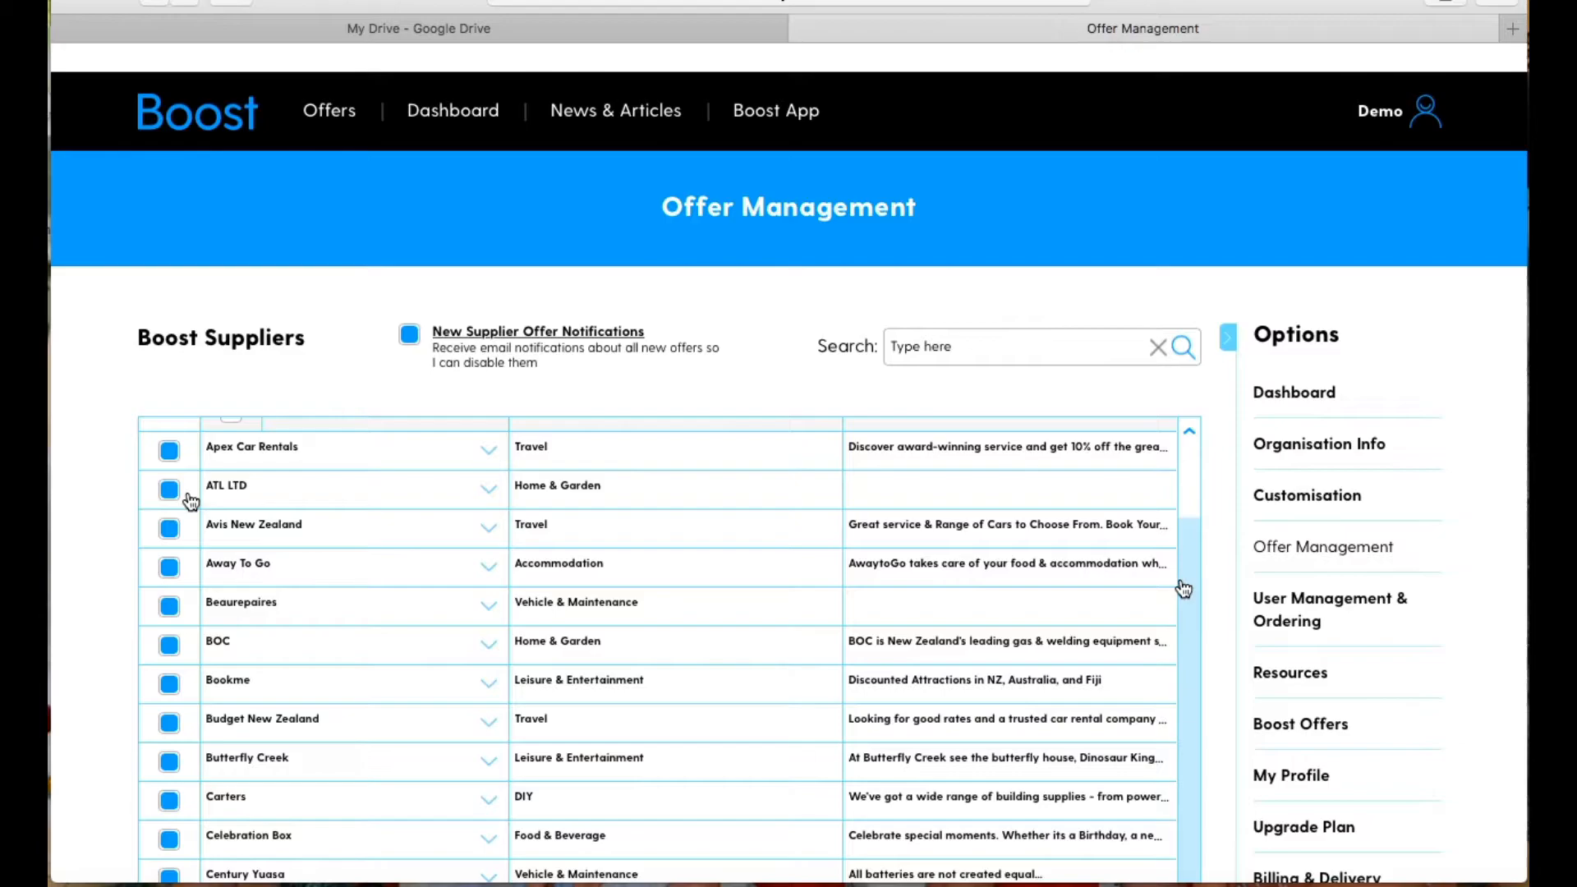
{"action": "left_click", "coordinate": [169, 607]}
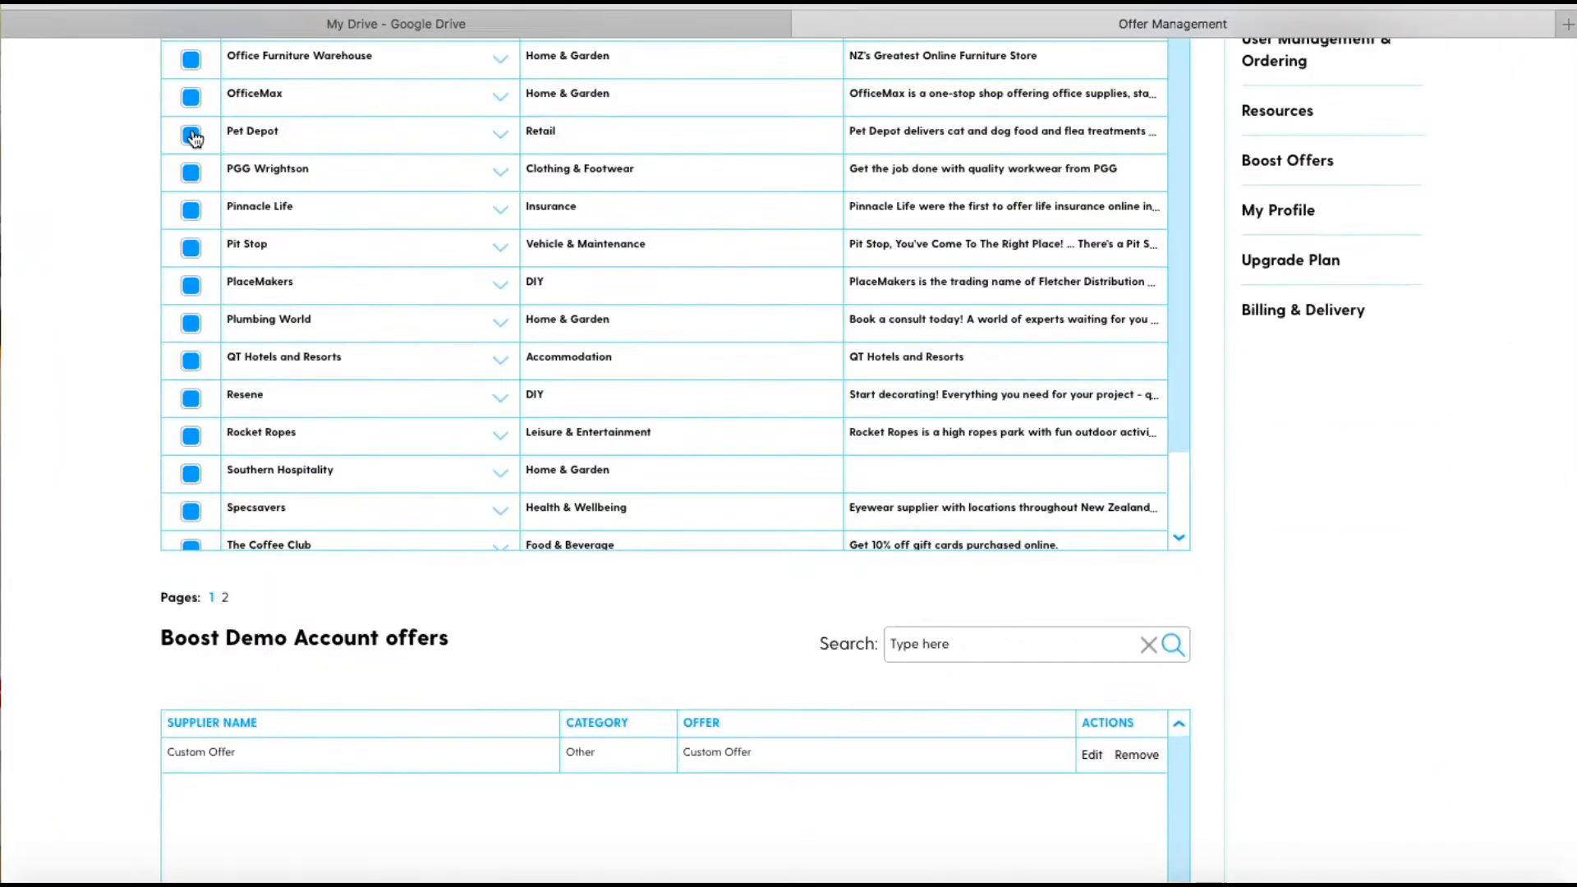
{"action": "left_click", "coordinate": [191, 136]}
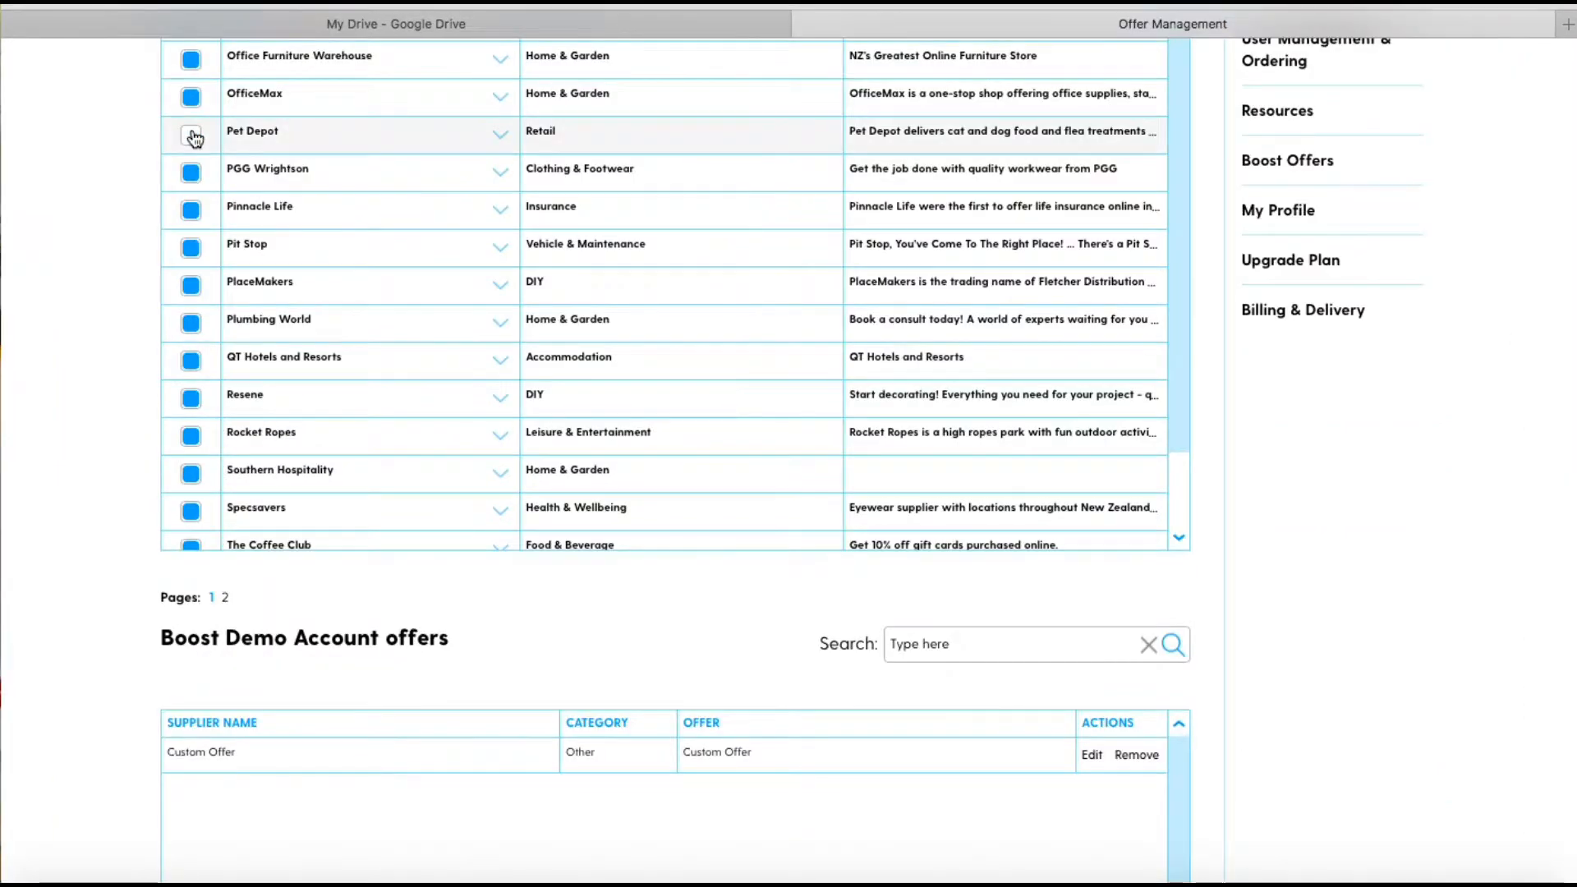
{"action": "left_click", "coordinate": [190, 256]}
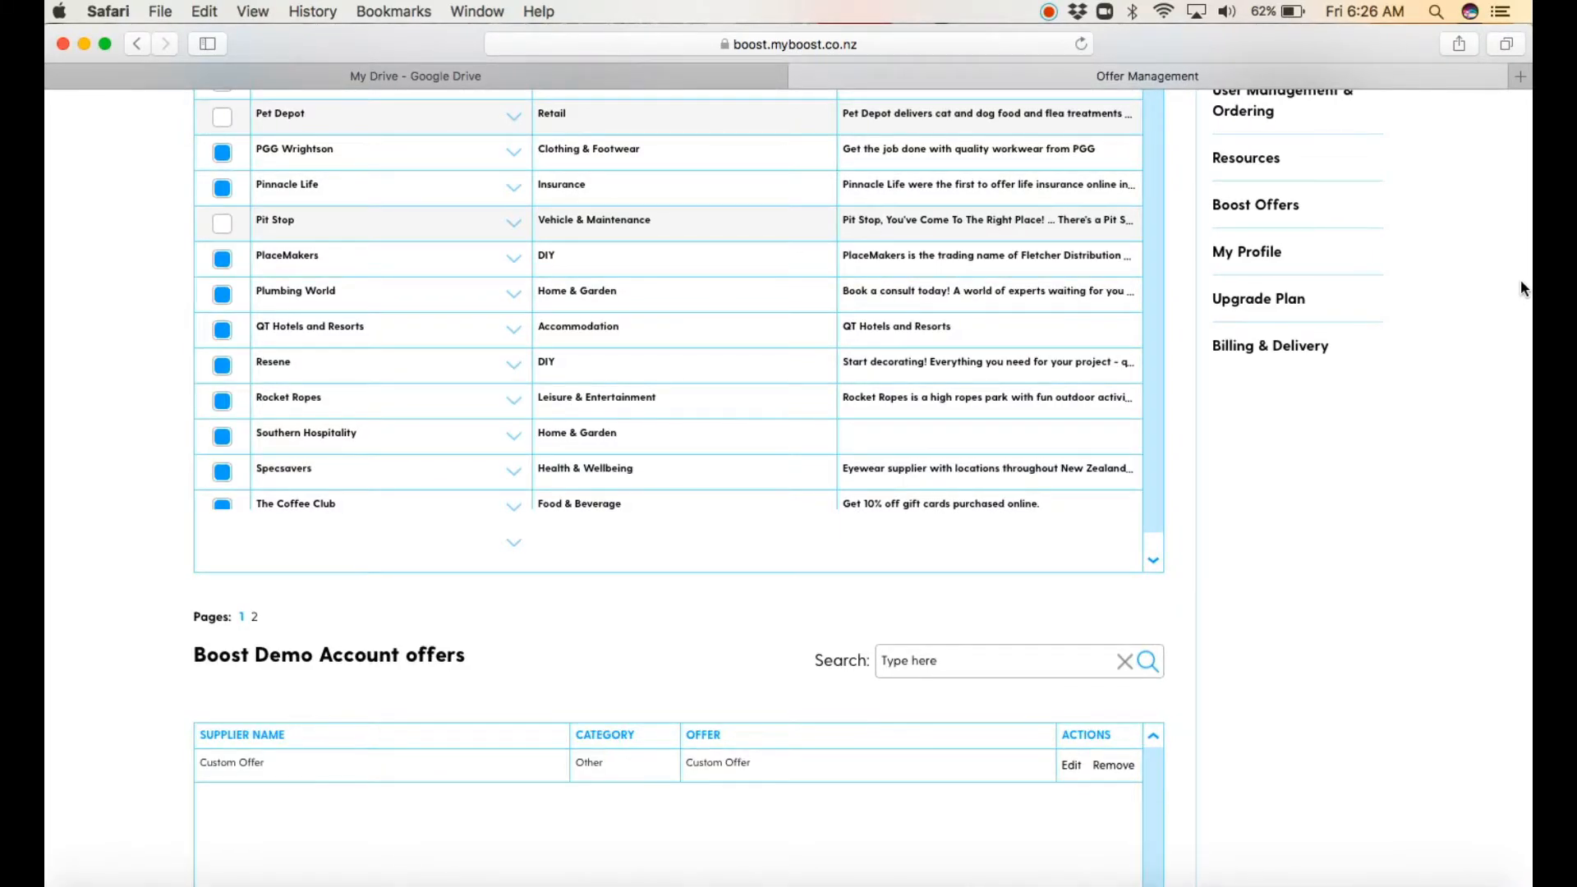
Step: Add a new custom offer with Carters as the supplier and DIY as the category
{"action": "scroll", "coordinate": [1520, 280], "scroll_direction": "down", "scroll_amount": 5}
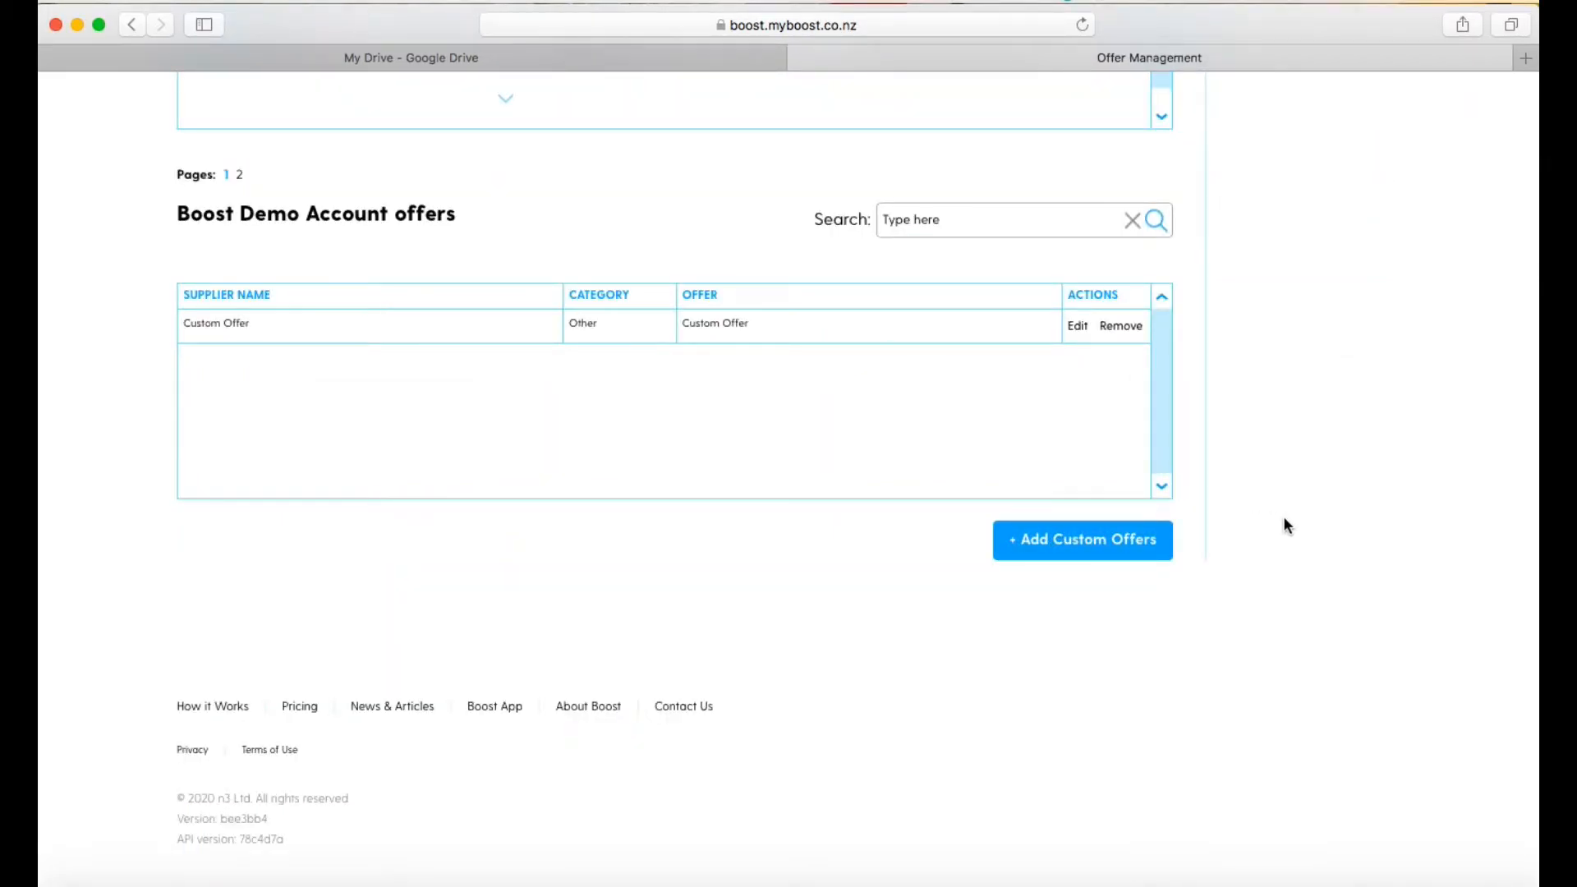
{"action": "left_click", "coordinate": [1150, 542]}
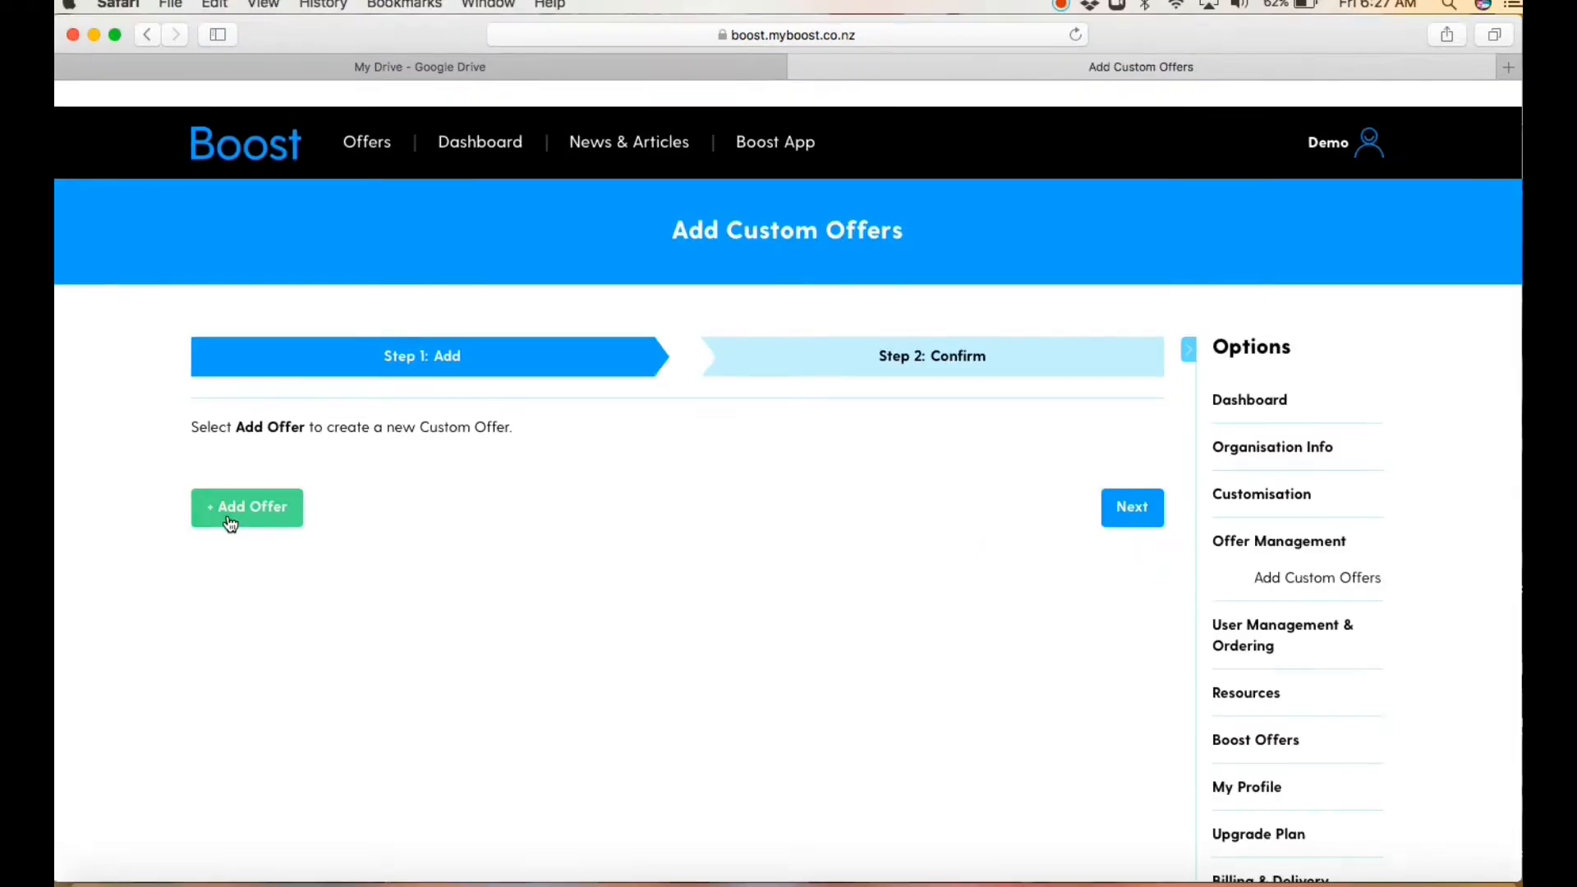
{"action": "left_click", "coordinate": [230, 519]}
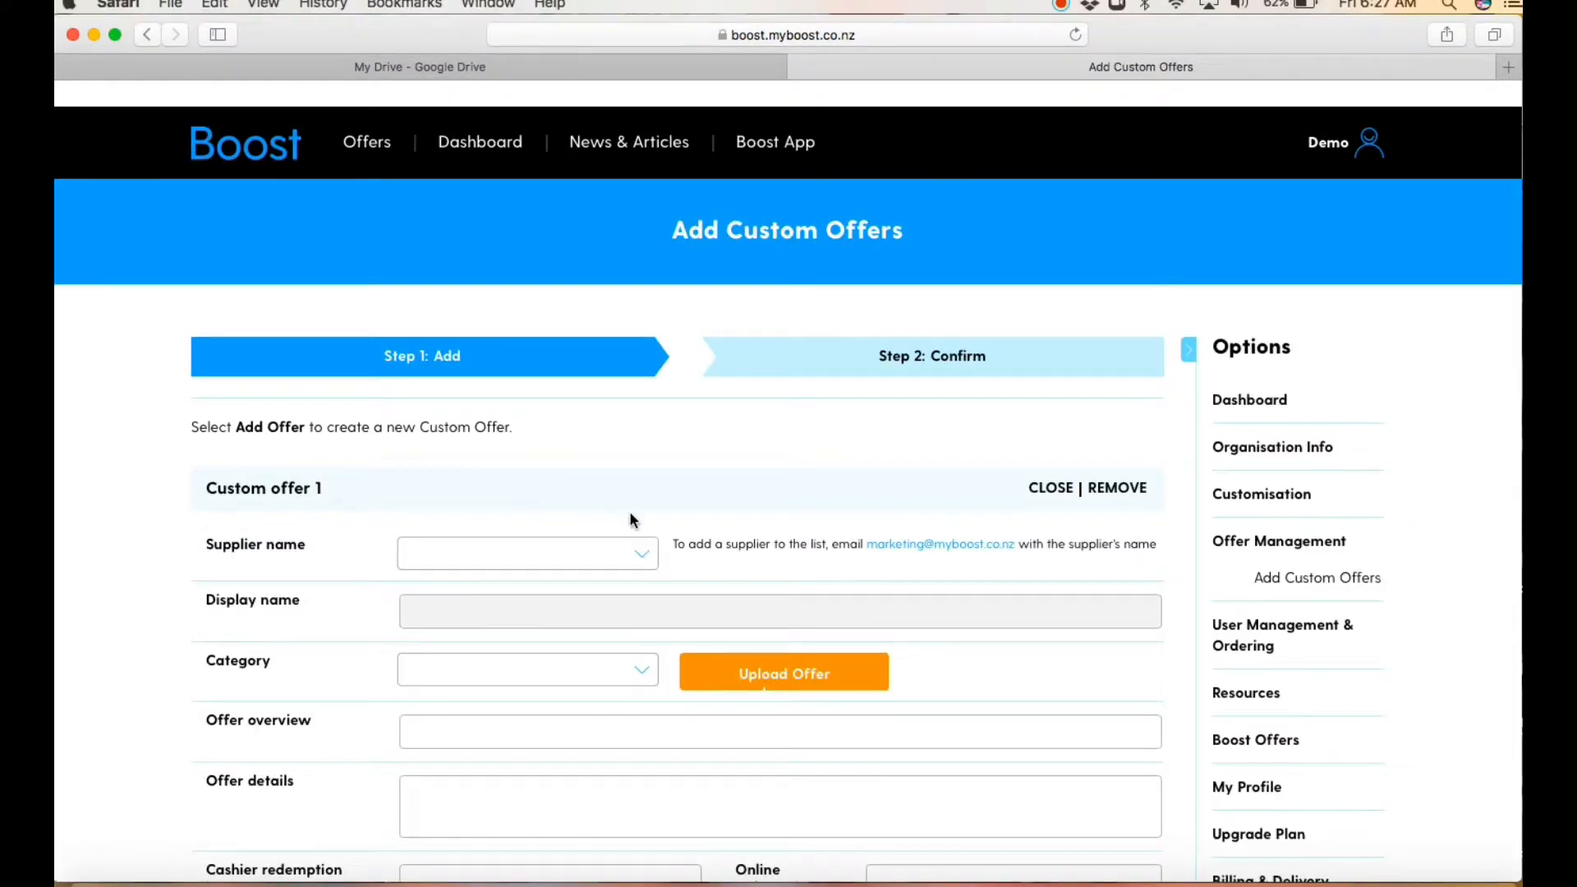
{"action": "left_click", "coordinate": [641, 566]}
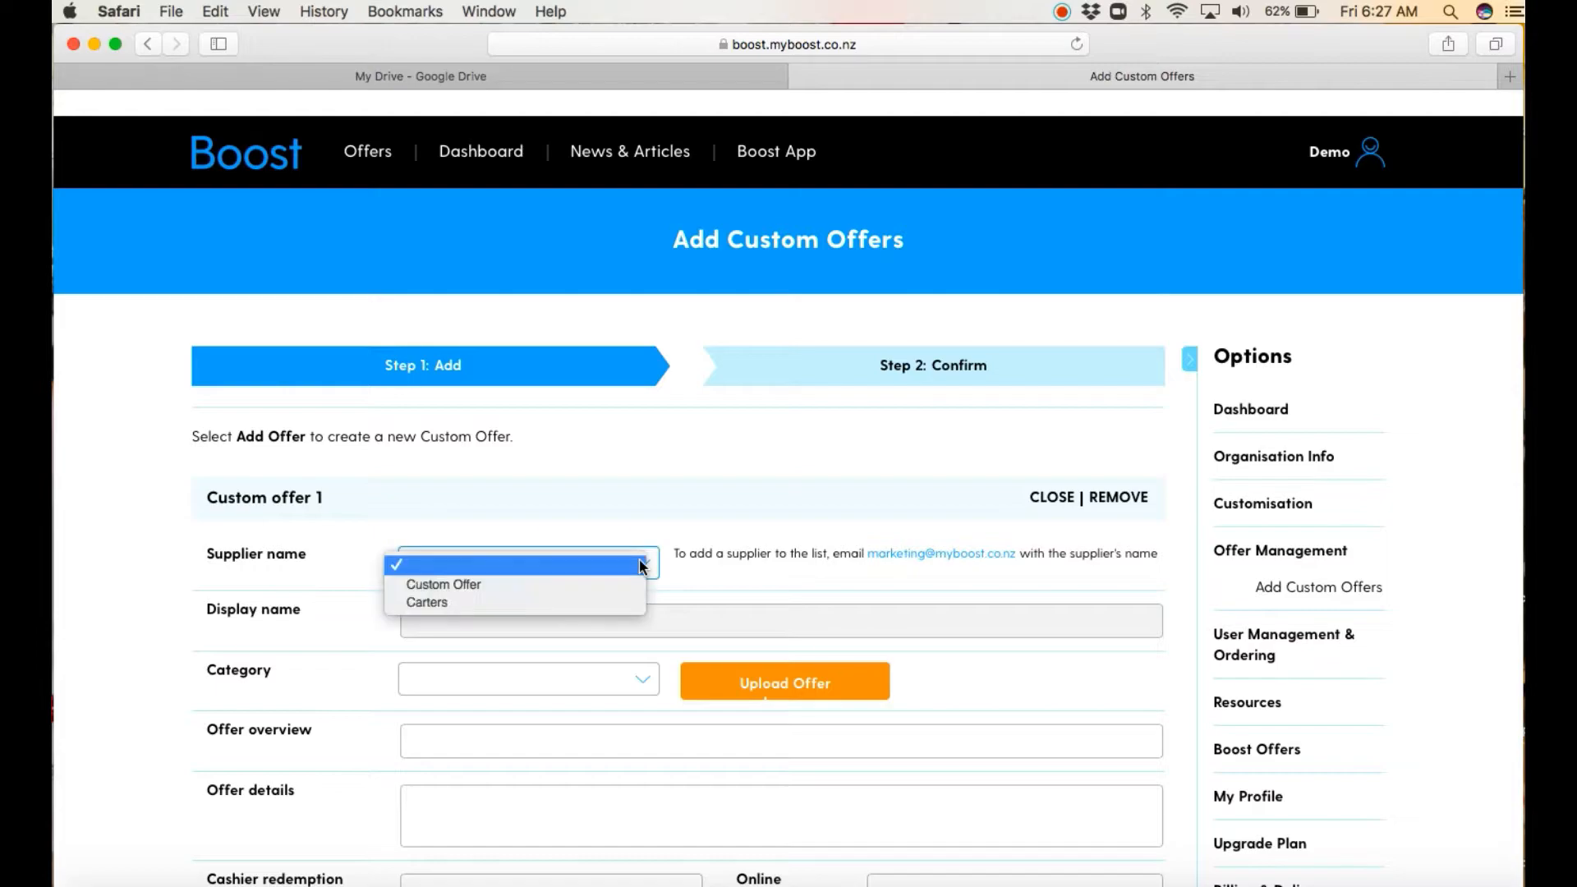
{"action": "left_click", "coordinate": [589, 597]}
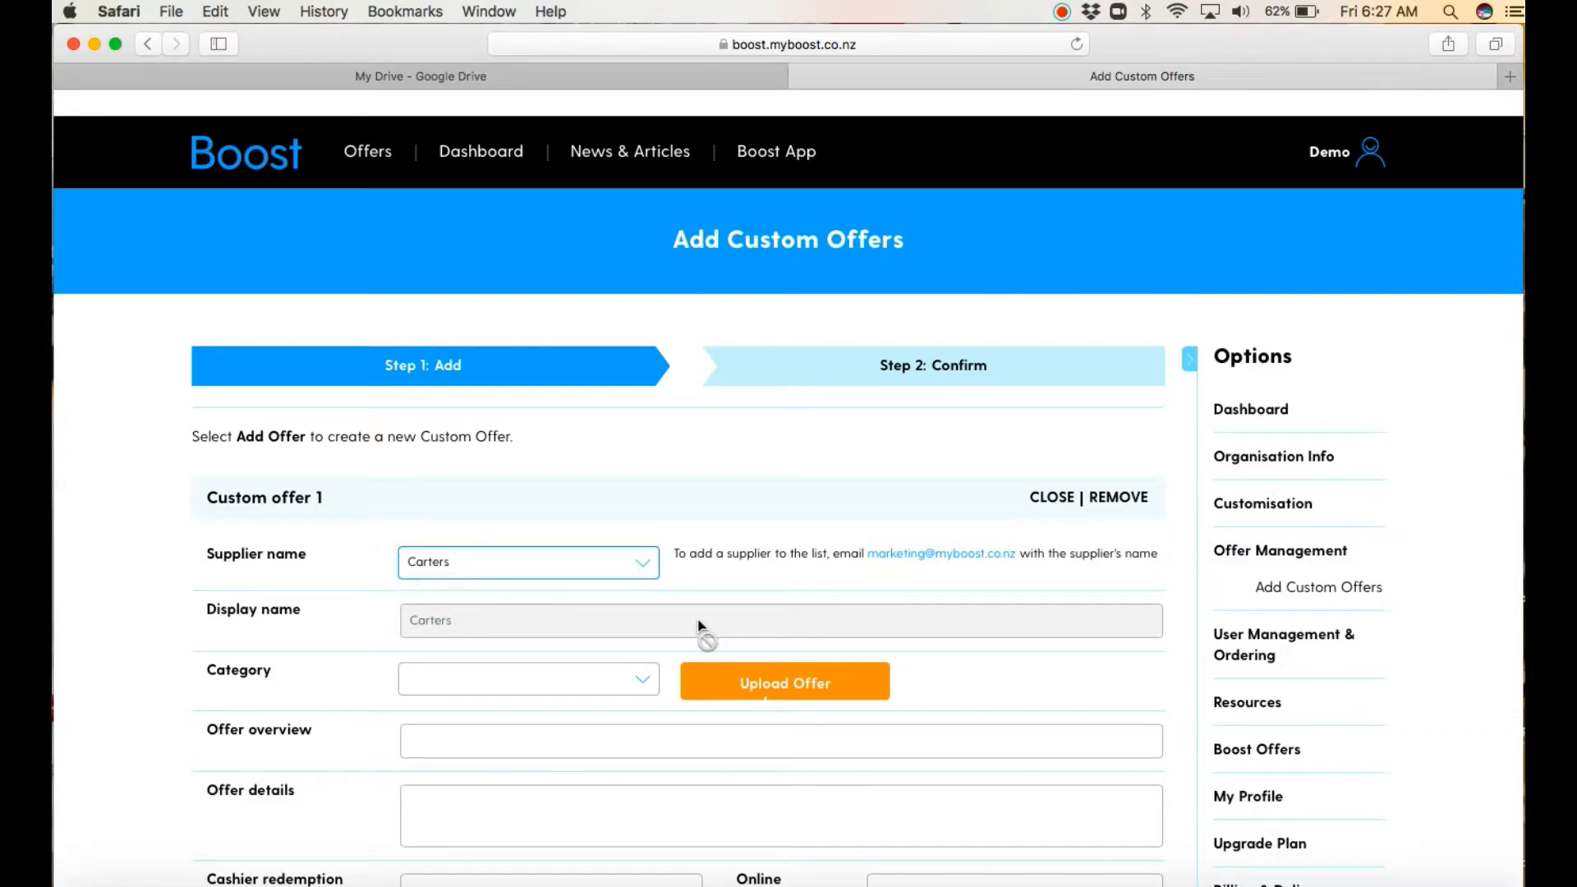
{"action": "left_click", "coordinate": [645, 683]}
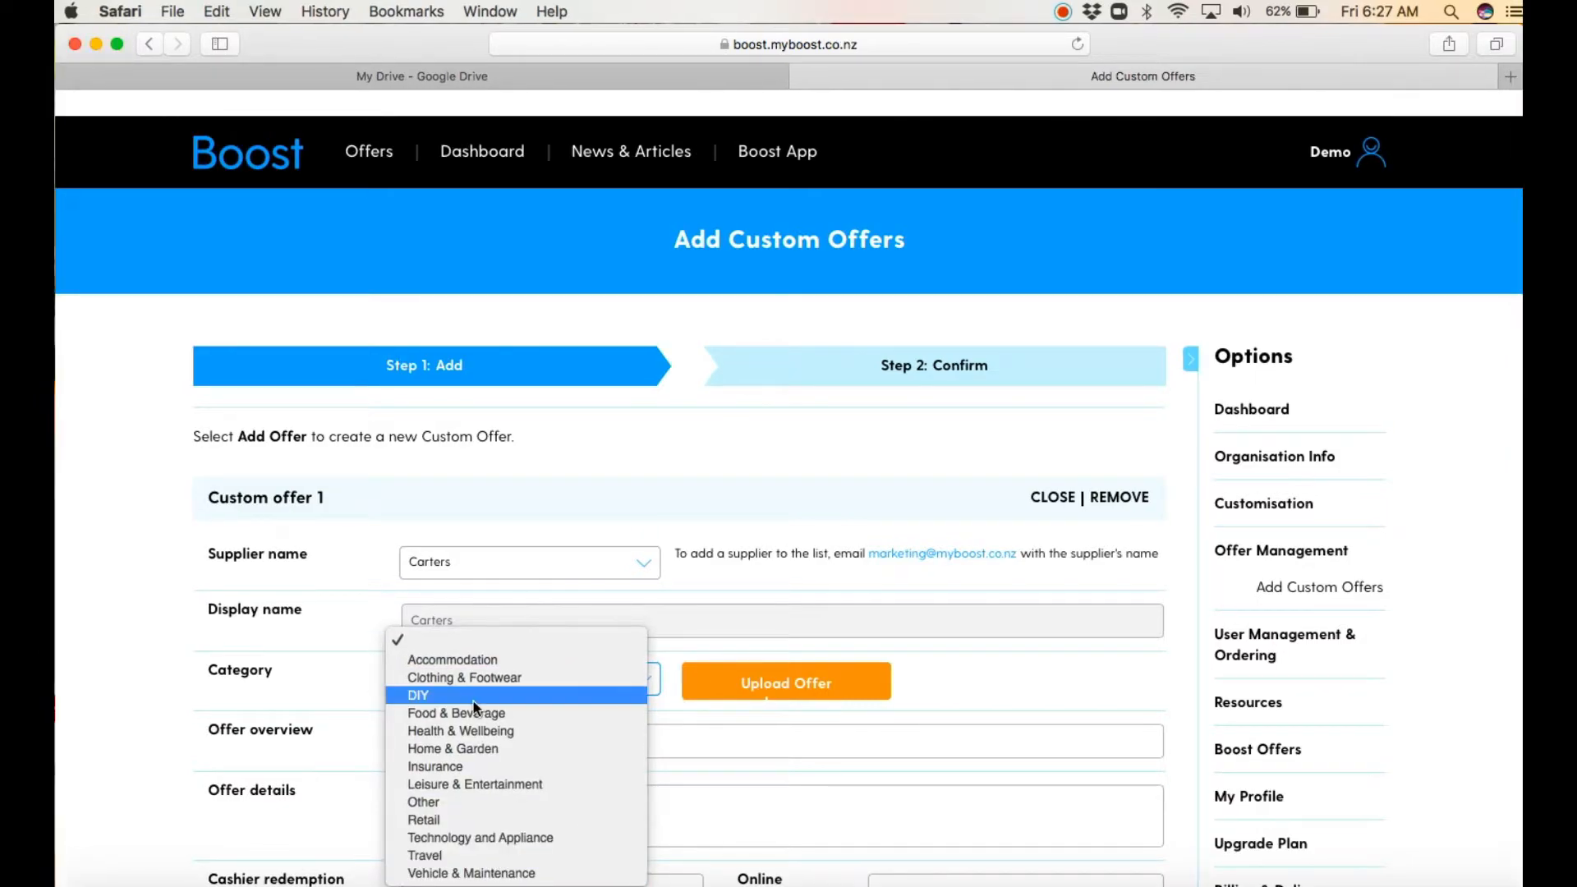
{"action": "left_click", "coordinate": [471, 697]}
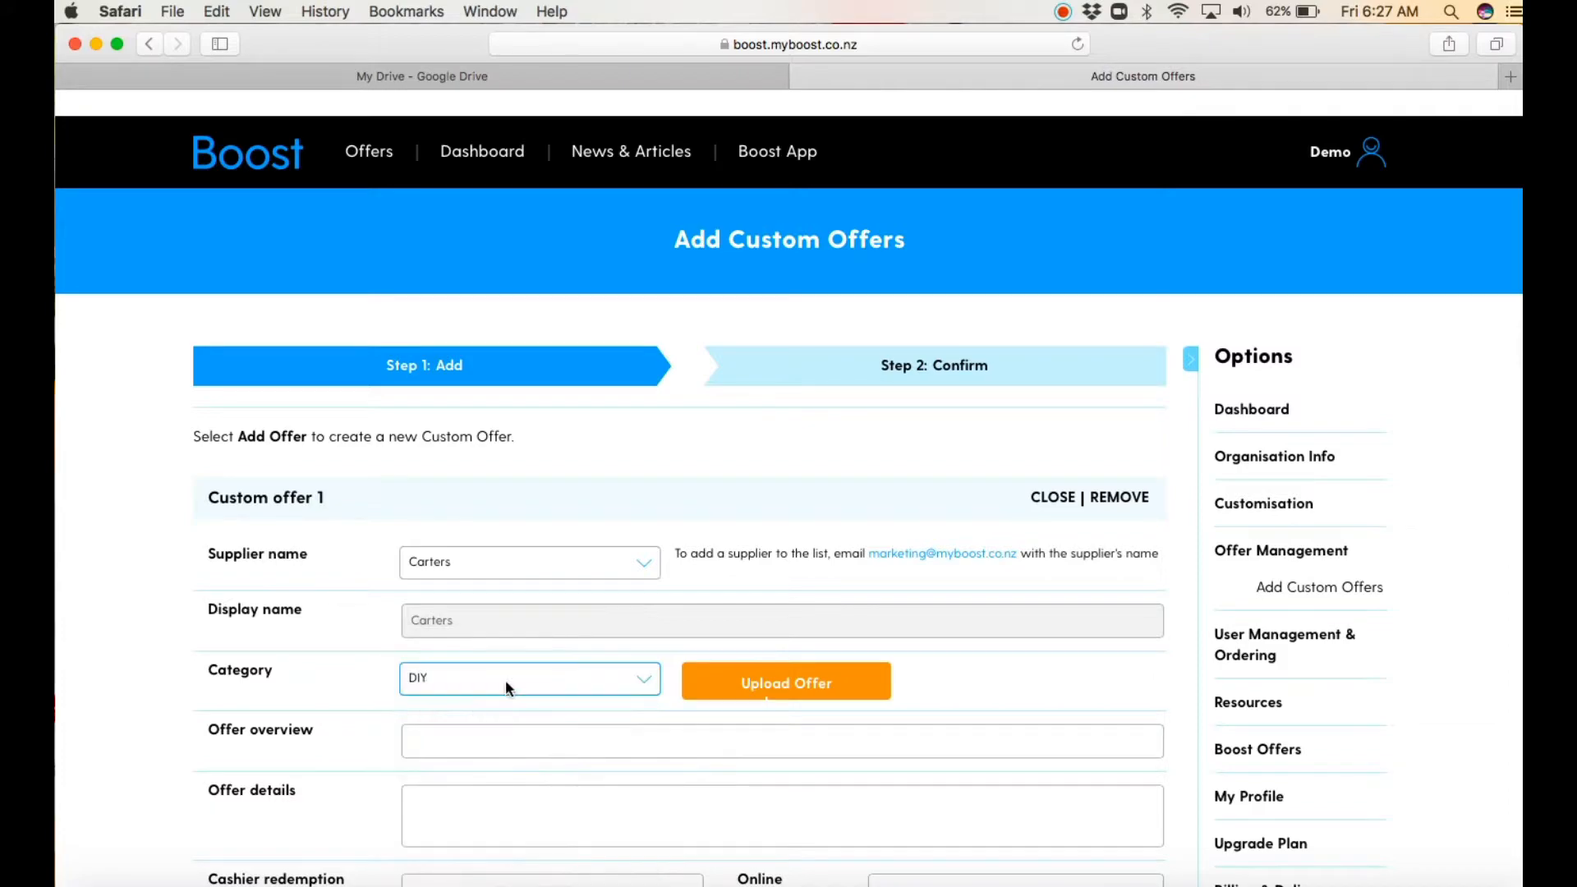
Step: Enter "Great discount at Carters for our staff" as the custom offer's overview
{"action": "left_click", "coordinate": [500, 729]}
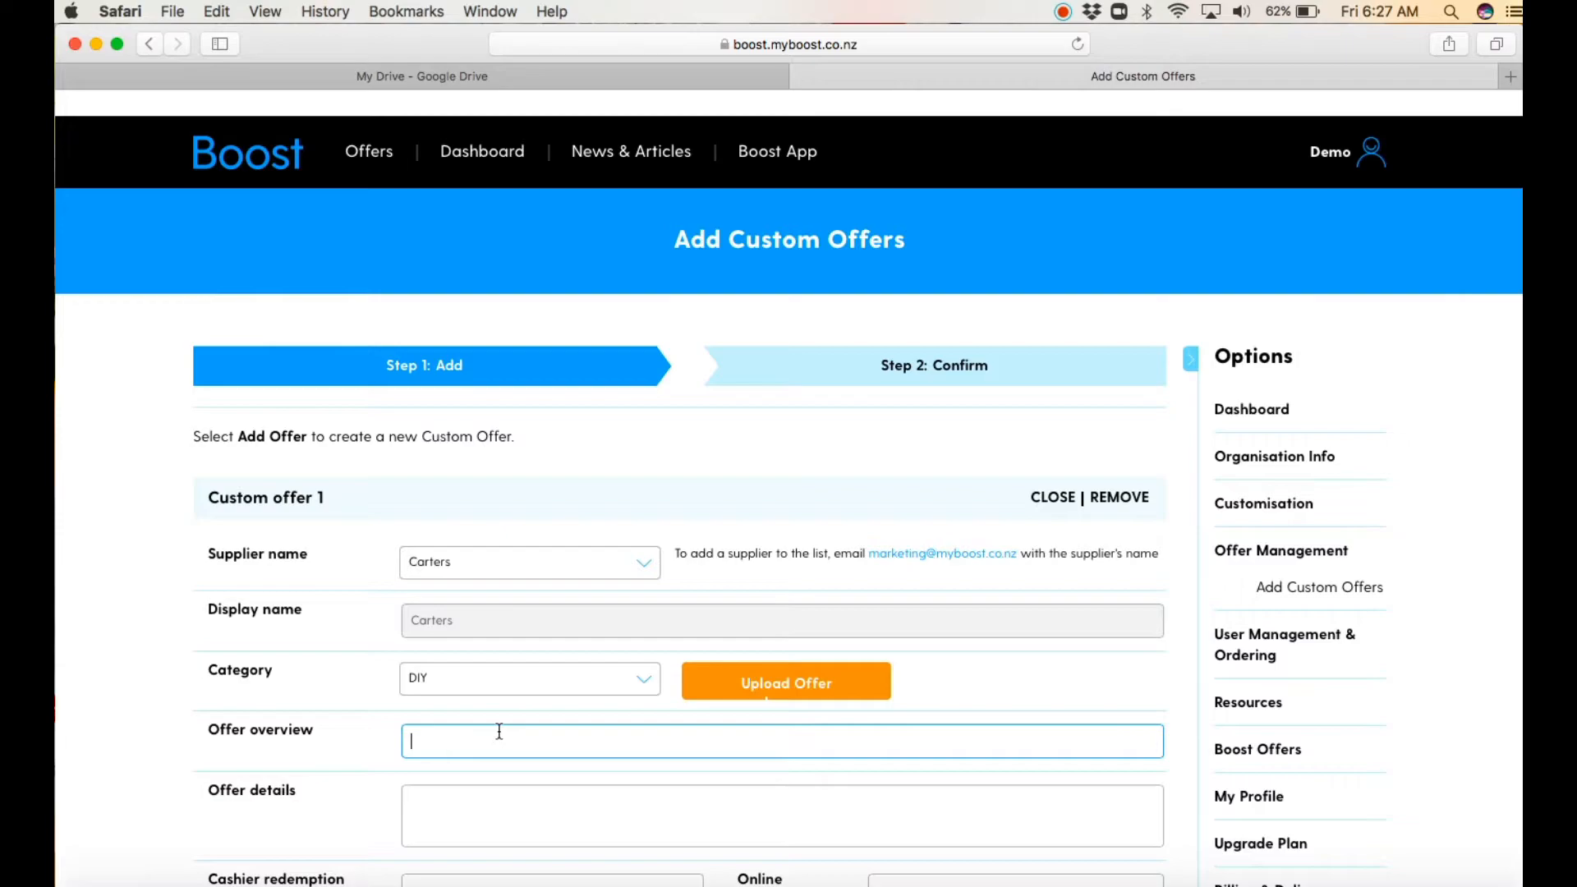
{"action": "type", "text": "Great discu"}
{"action": "key", "text": "BackSpace"}
{"action": "key", "text": "BackSpace"}
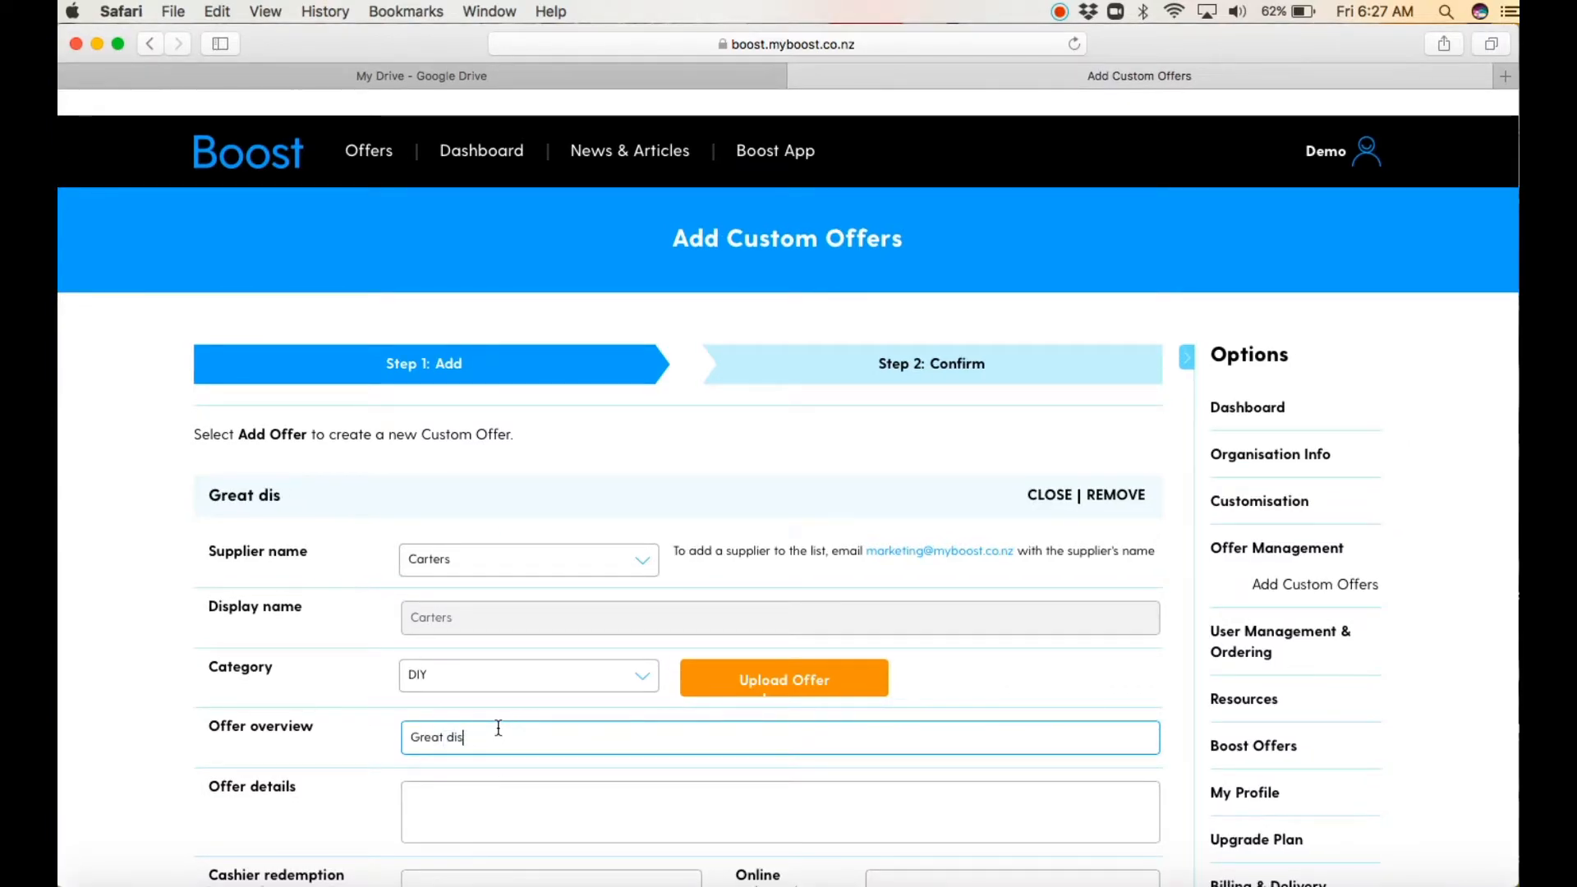
{"action": "type", "text": "count at Carters for our staff"}
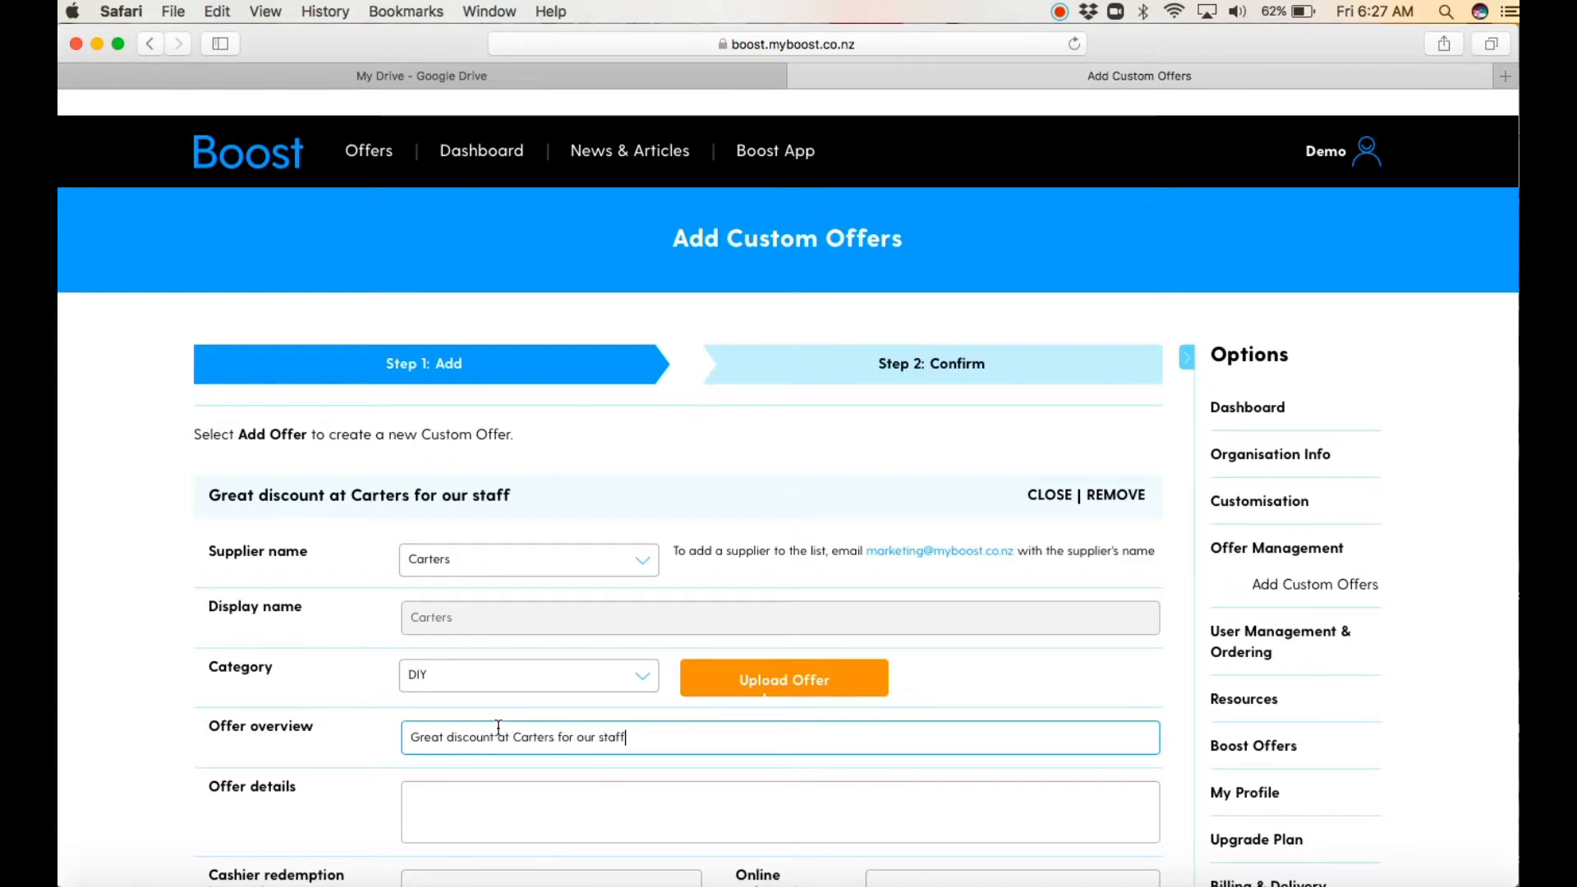
Step: Fill in the offer details with "Receive 10% off on products when you shop in store."
{"action": "left_click", "coordinate": [469, 809]}
{"action": "type", "text": "Receive 10% off "}
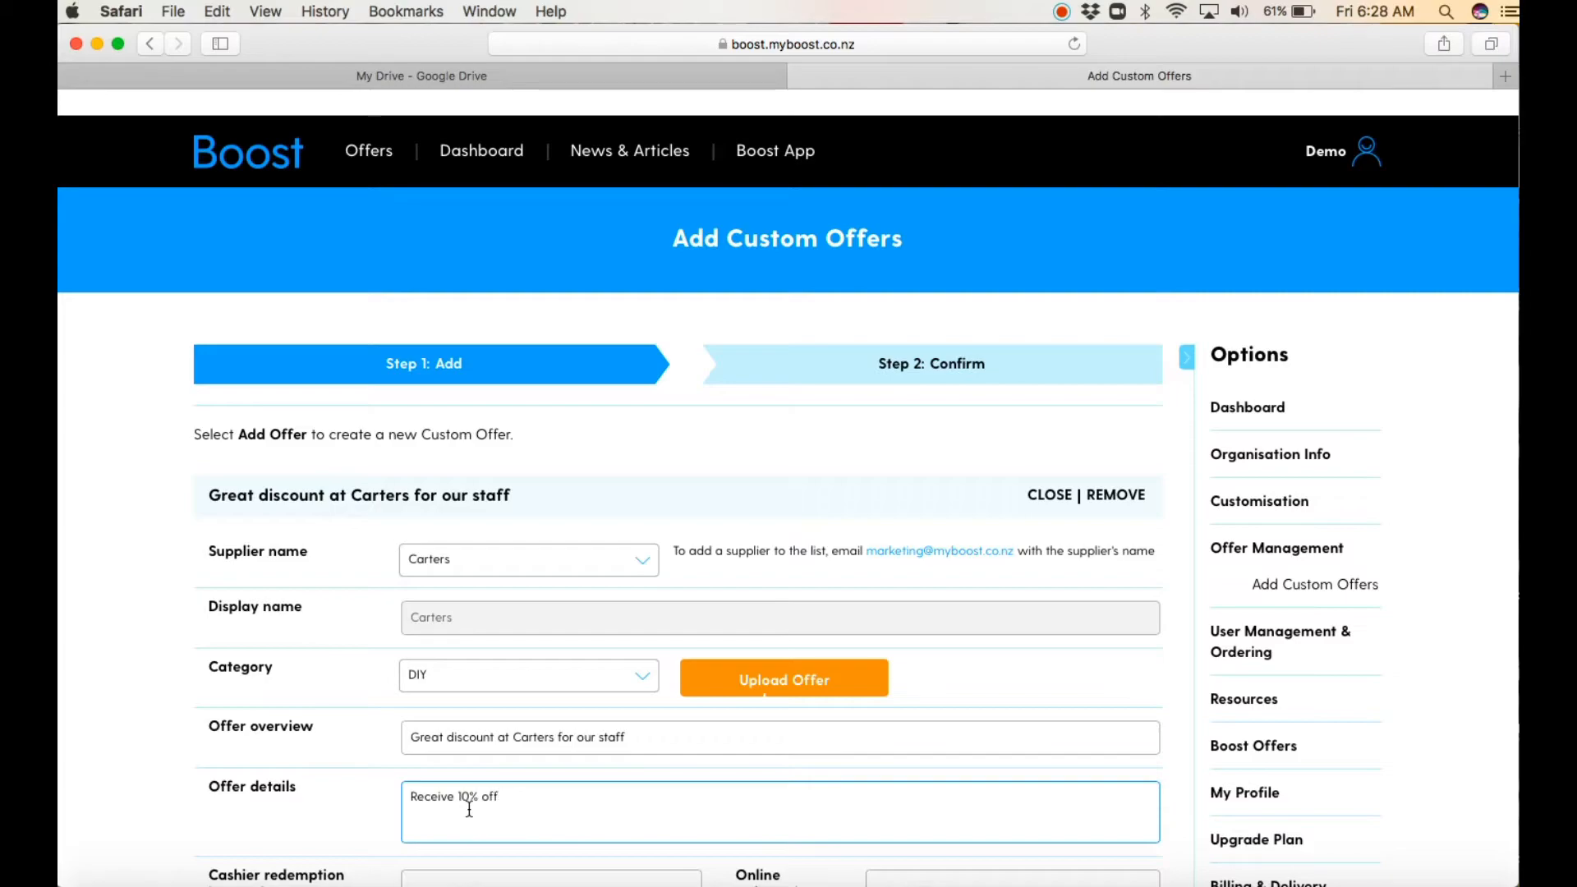
{"action": "type", "text": "on products when you shop in s"}
{"action": "type", "text": "re"}
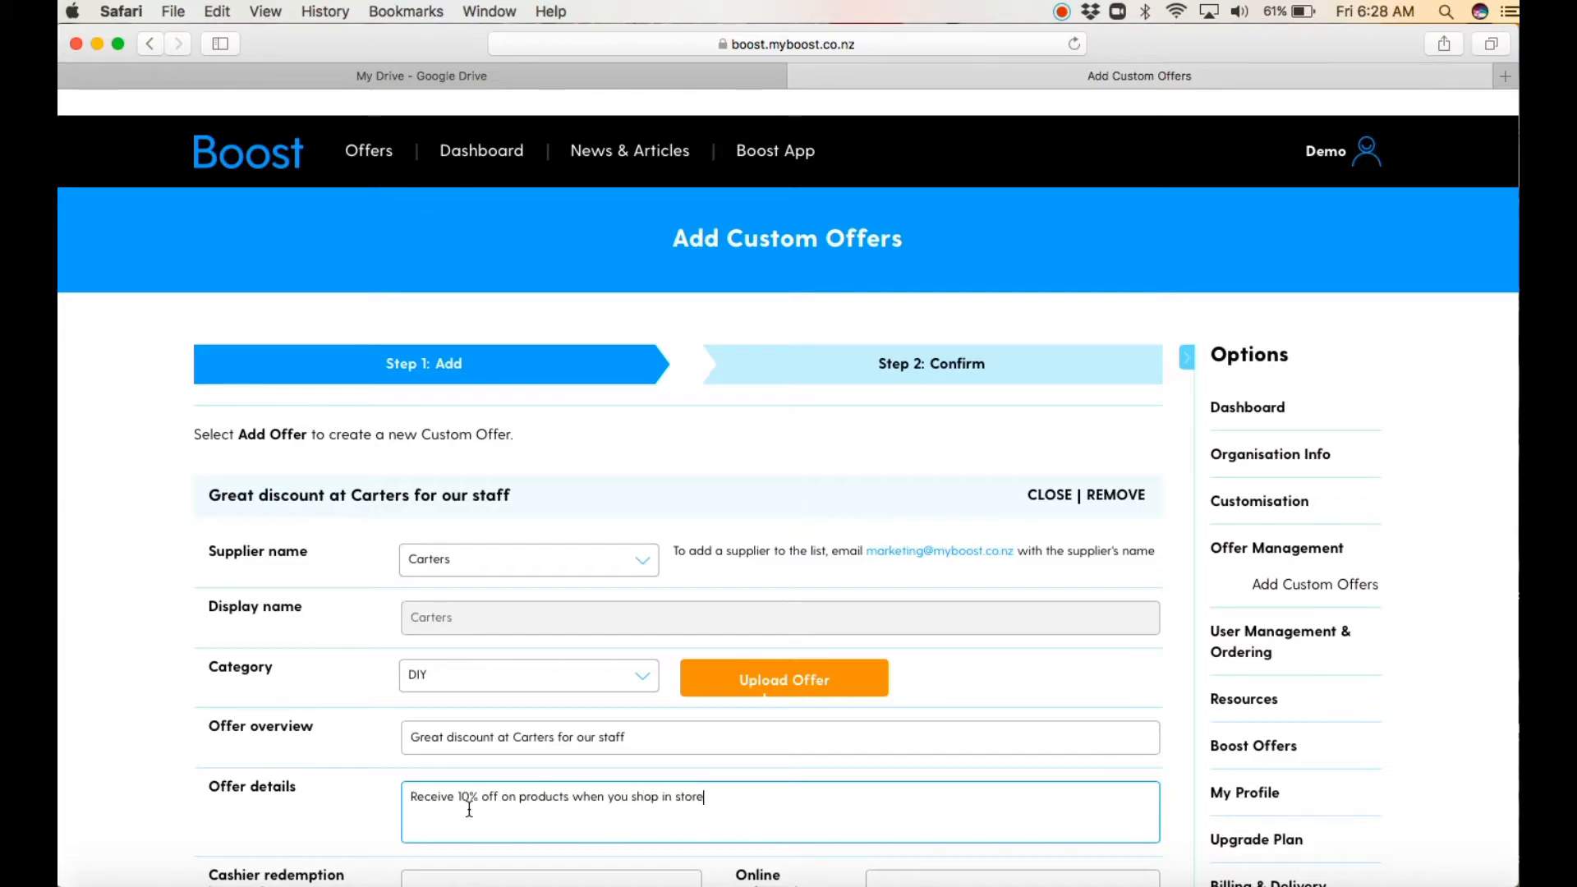
Step: Enter cashier redemption instructions asking the cashier to use the account number and ask for staff ID
{"action": "left_click", "coordinate": [641, 880]}
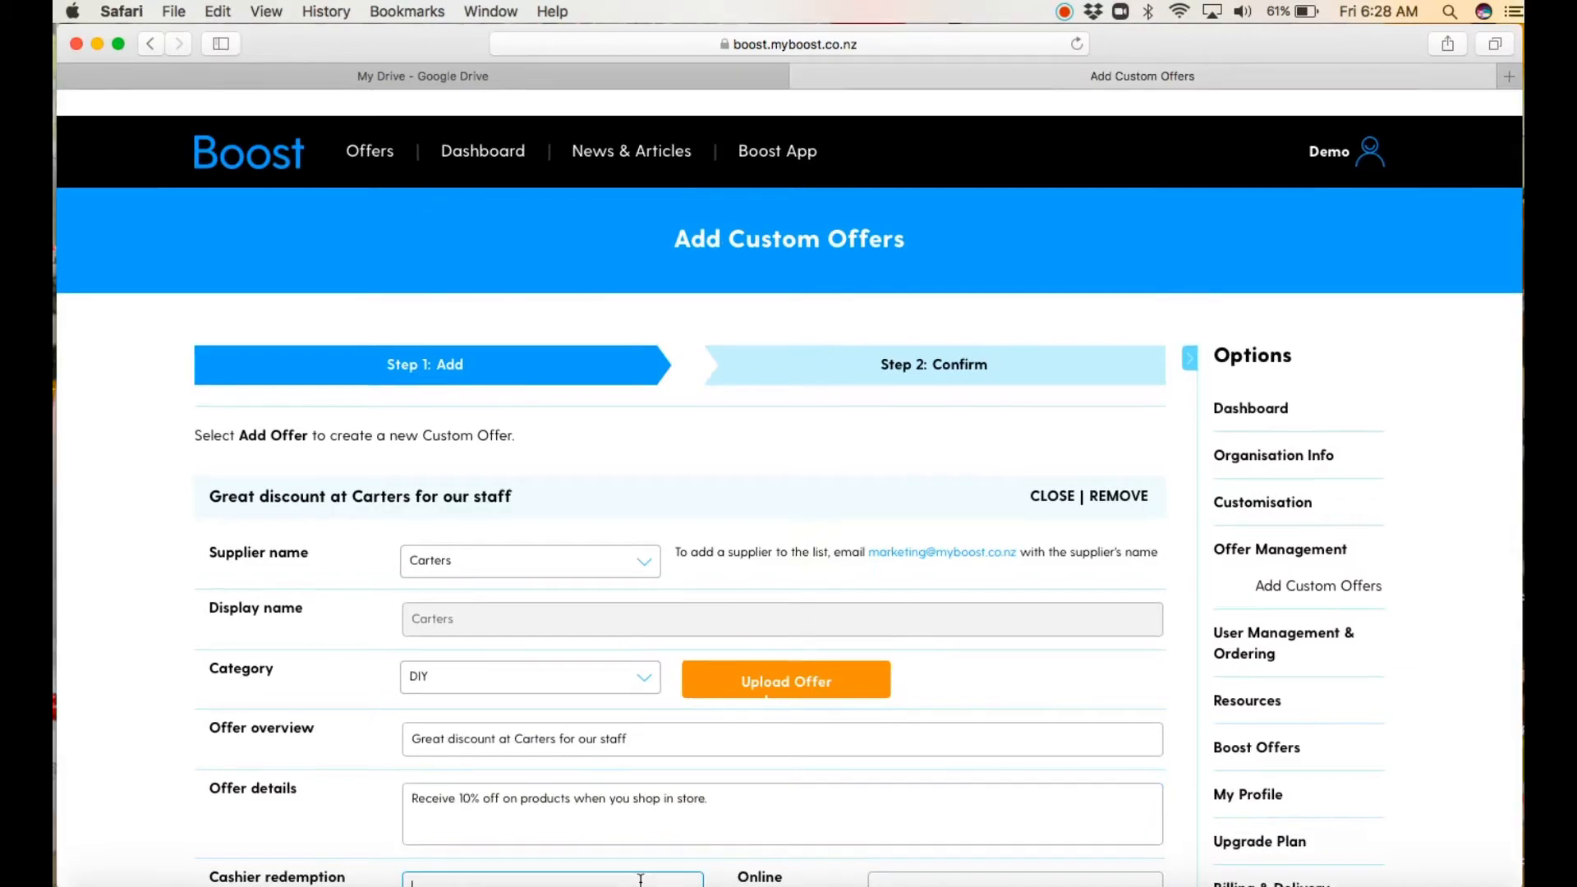
{"action": "key", "text": "Tab"}
{"action": "scroll", "coordinate": [641, 880], "scroll_direction": "down", "scroll_amount": 1}
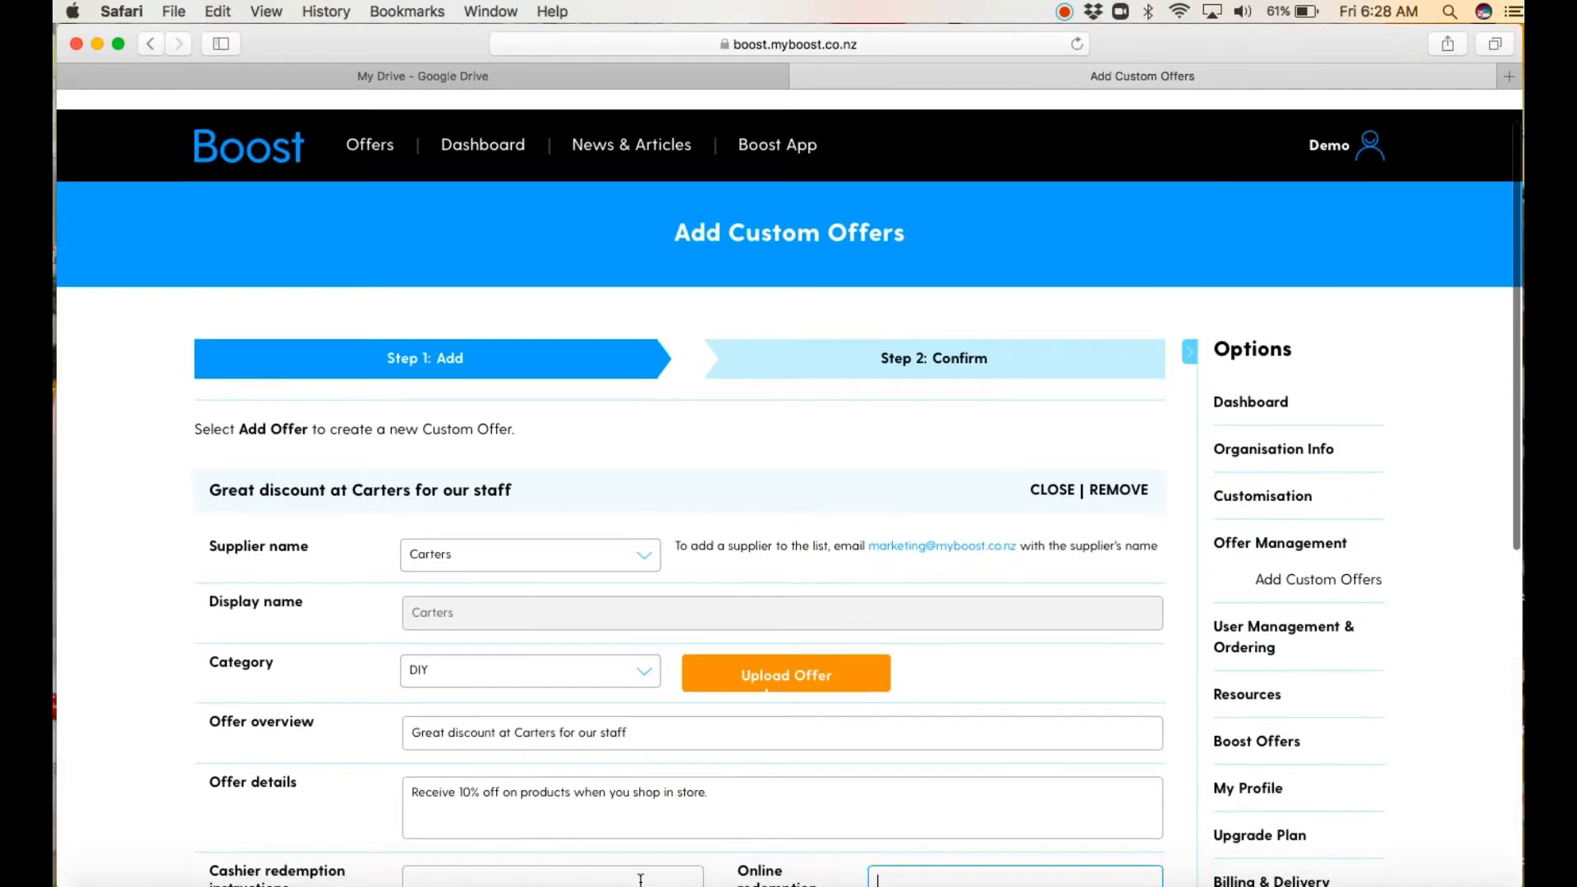
{"action": "left_click", "coordinate": [1518, 435]}
{"action": "left_click", "coordinate": [544, 879]}
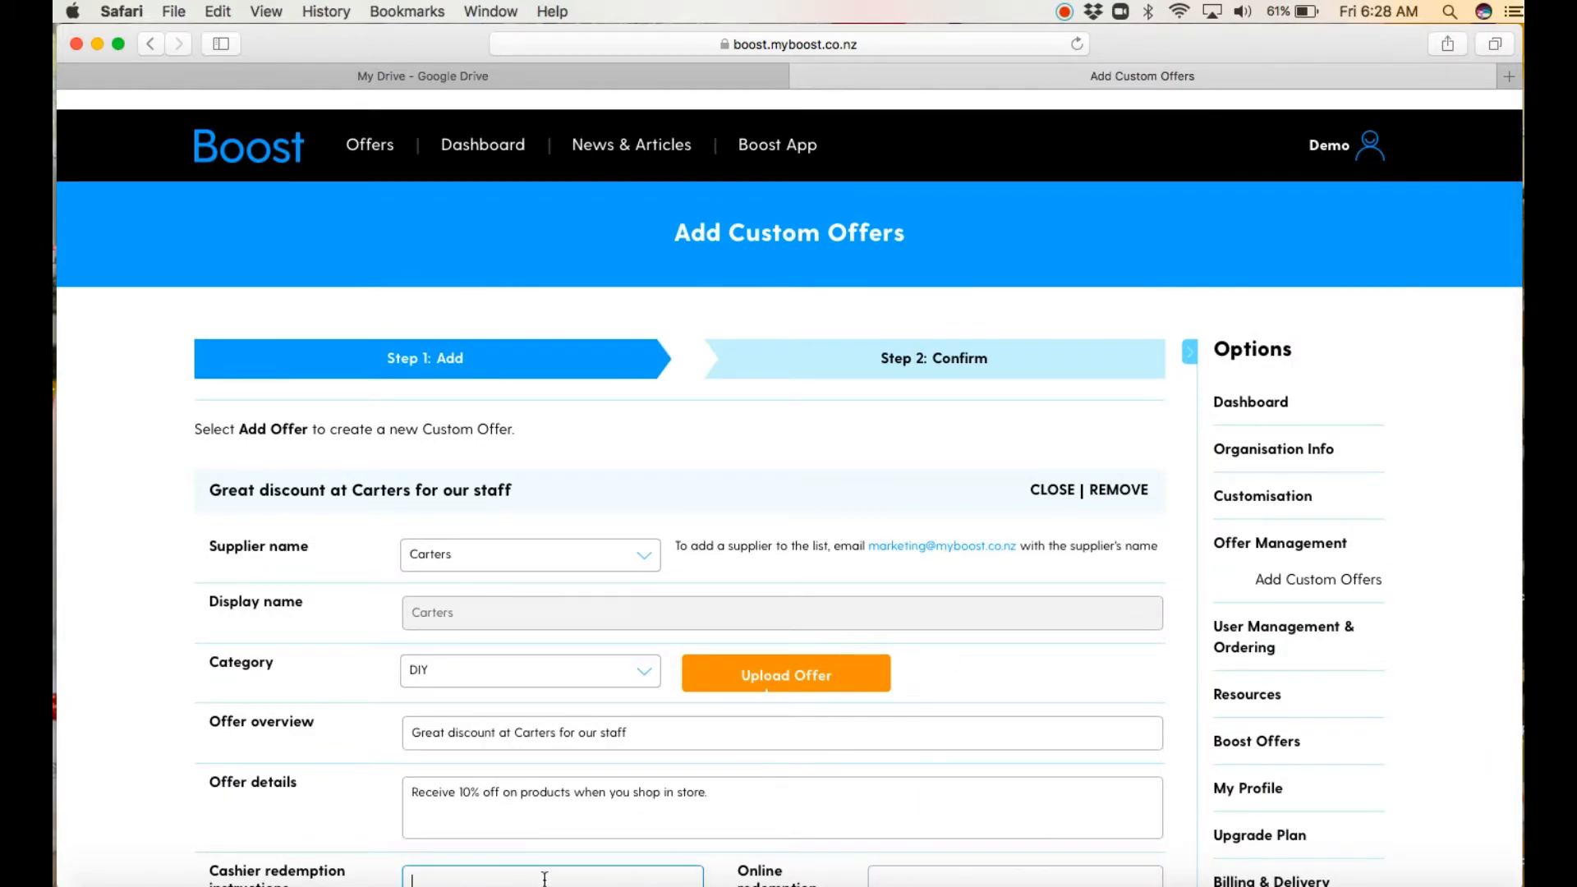
{"action": "key", "text": "Tab"}
{"action": "key", "text": "Tab"}
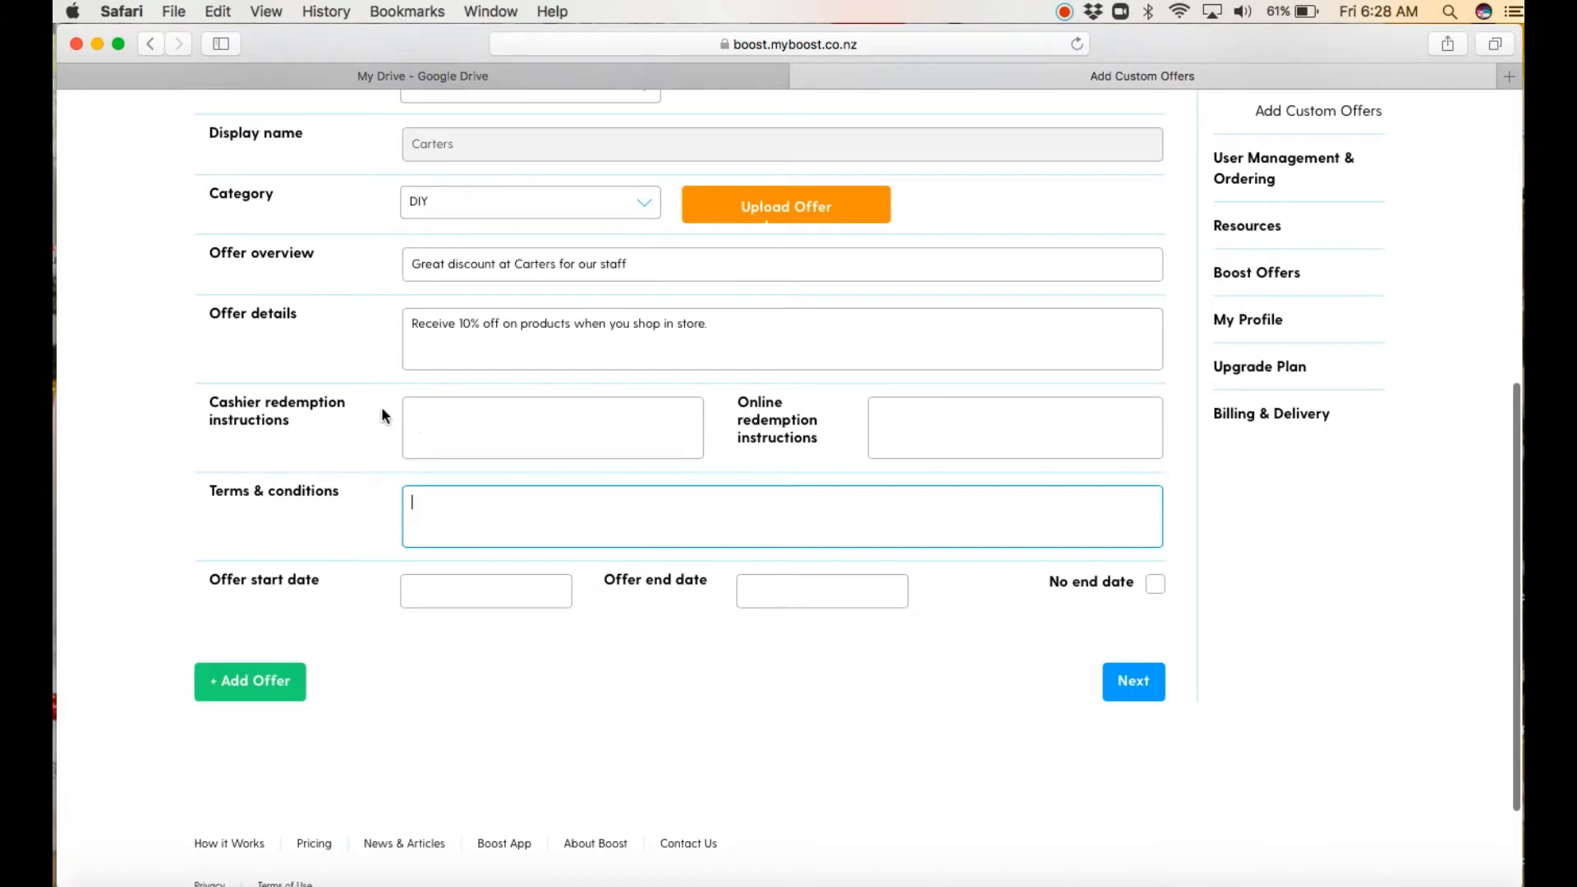
{"action": "left_click", "coordinate": [425, 415]}
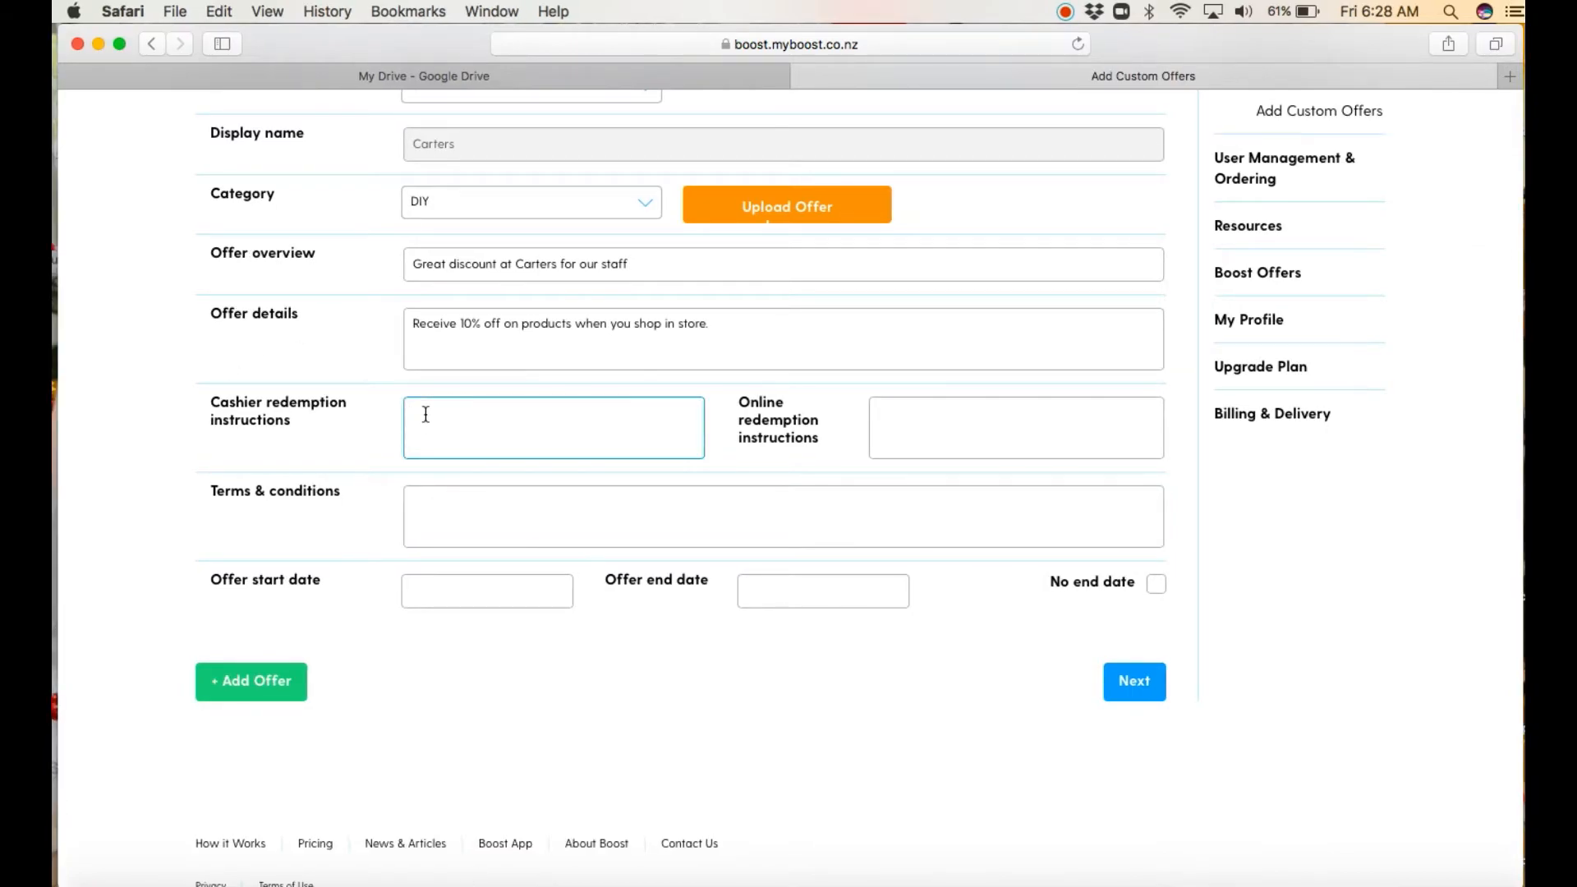
{"action": "type", "text": "Please use account n"}
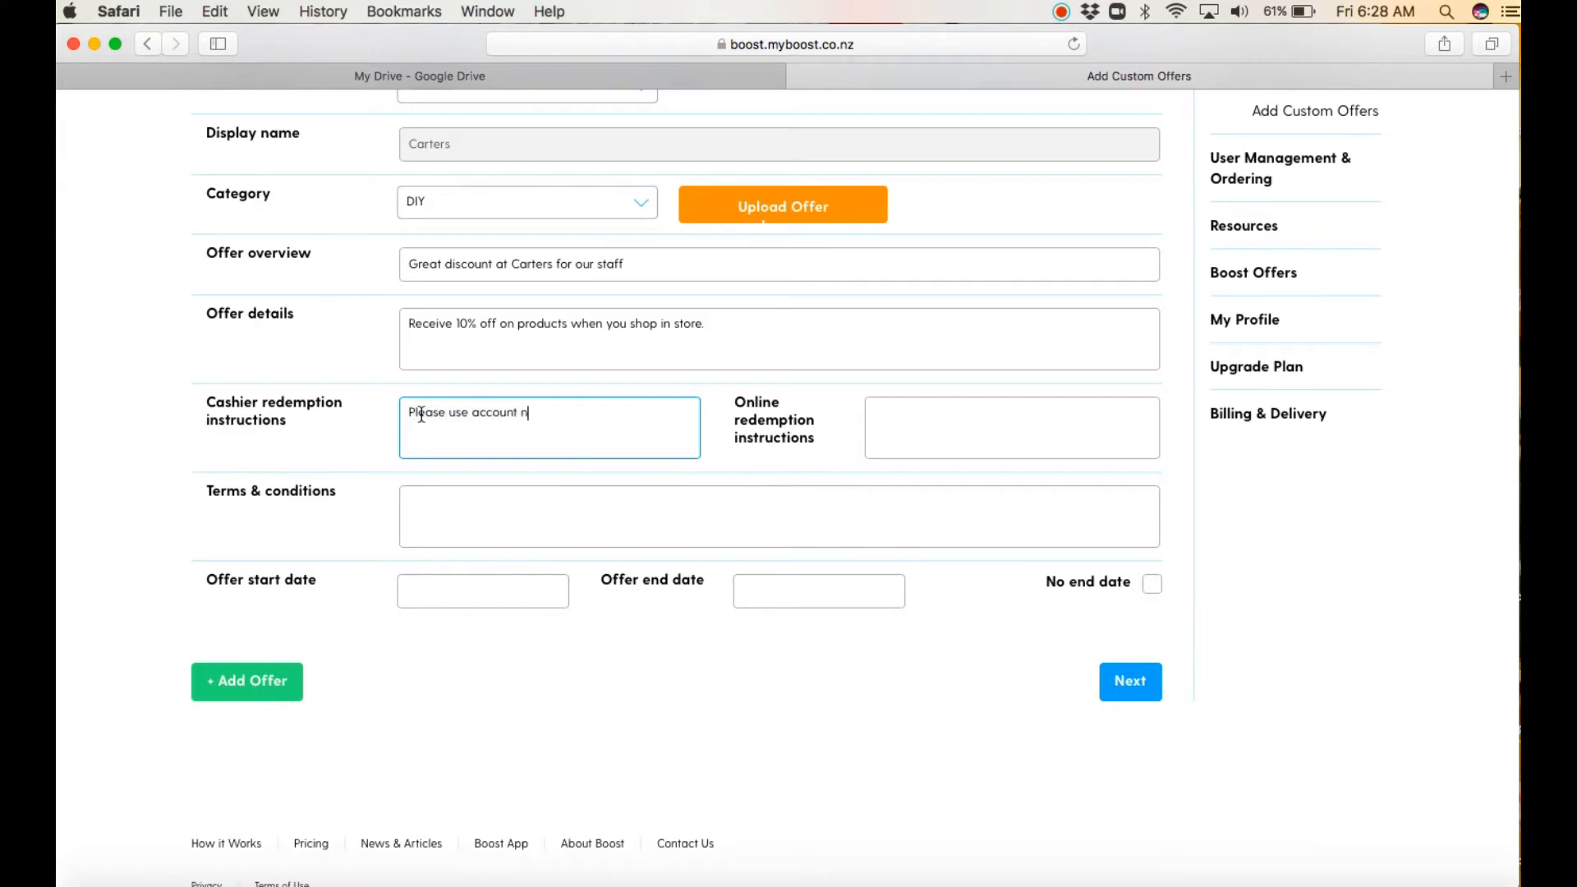
{"action": "type", "text": "umber XYZ and ask for staff ID"}
Step: Enter "Not available online" as the online redemption instructions of the Carters offer
{"action": "left_click", "coordinate": [882, 406]}
{"action": "type", "text": "Not a"}
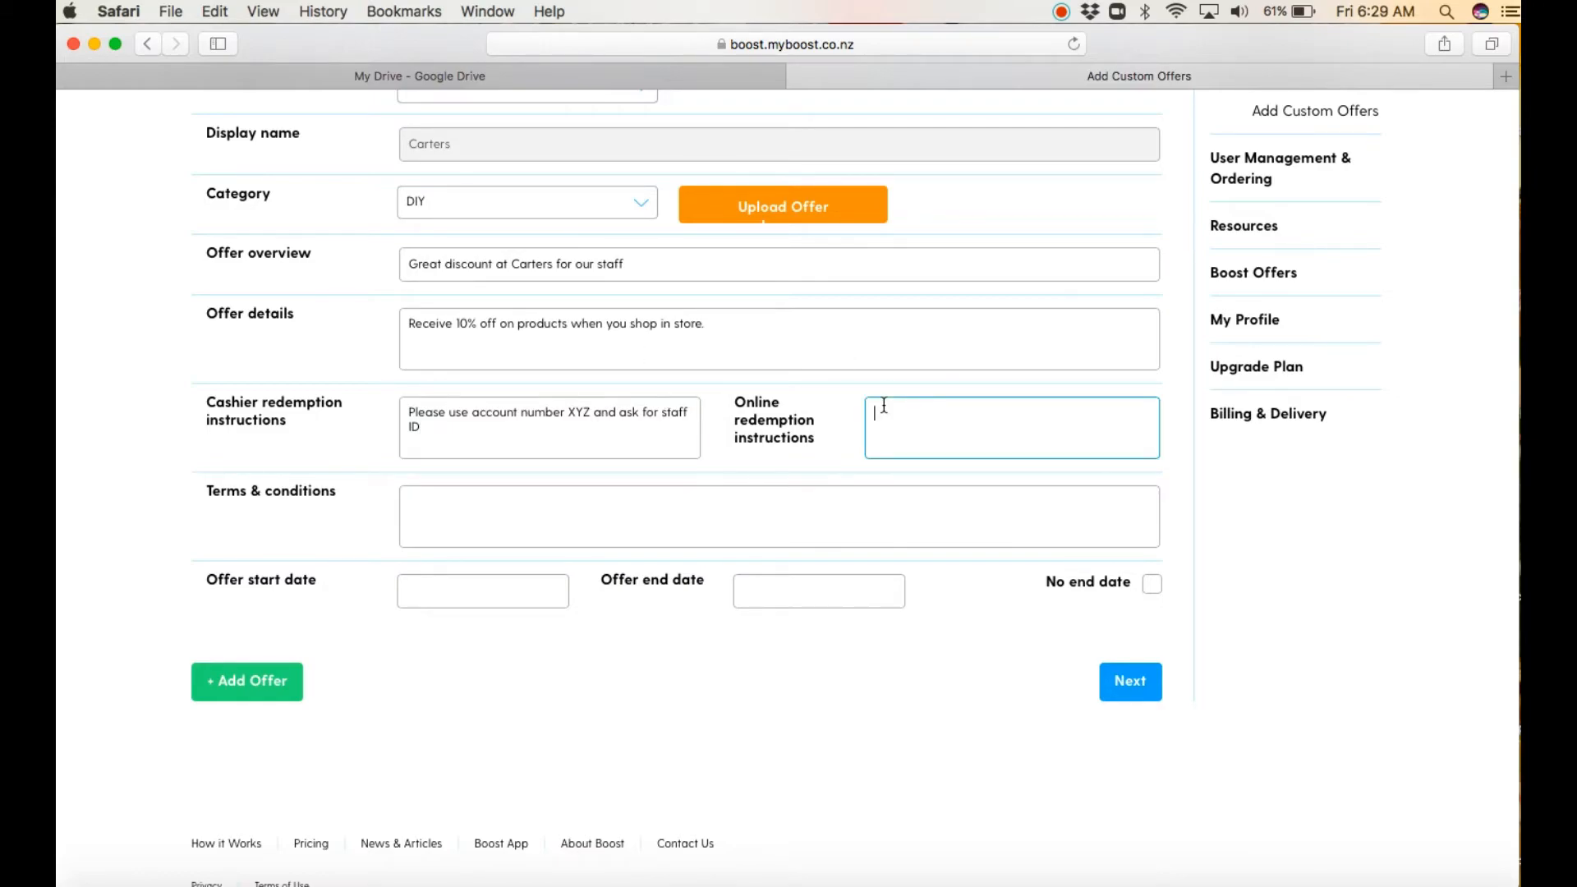
{"action": "type", "text": "vailable online"}
Step: Fill in the offer's terms and conditions with "This offer is only available to our staff."
{"action": "left_click", "coordinate": [602, 499]}
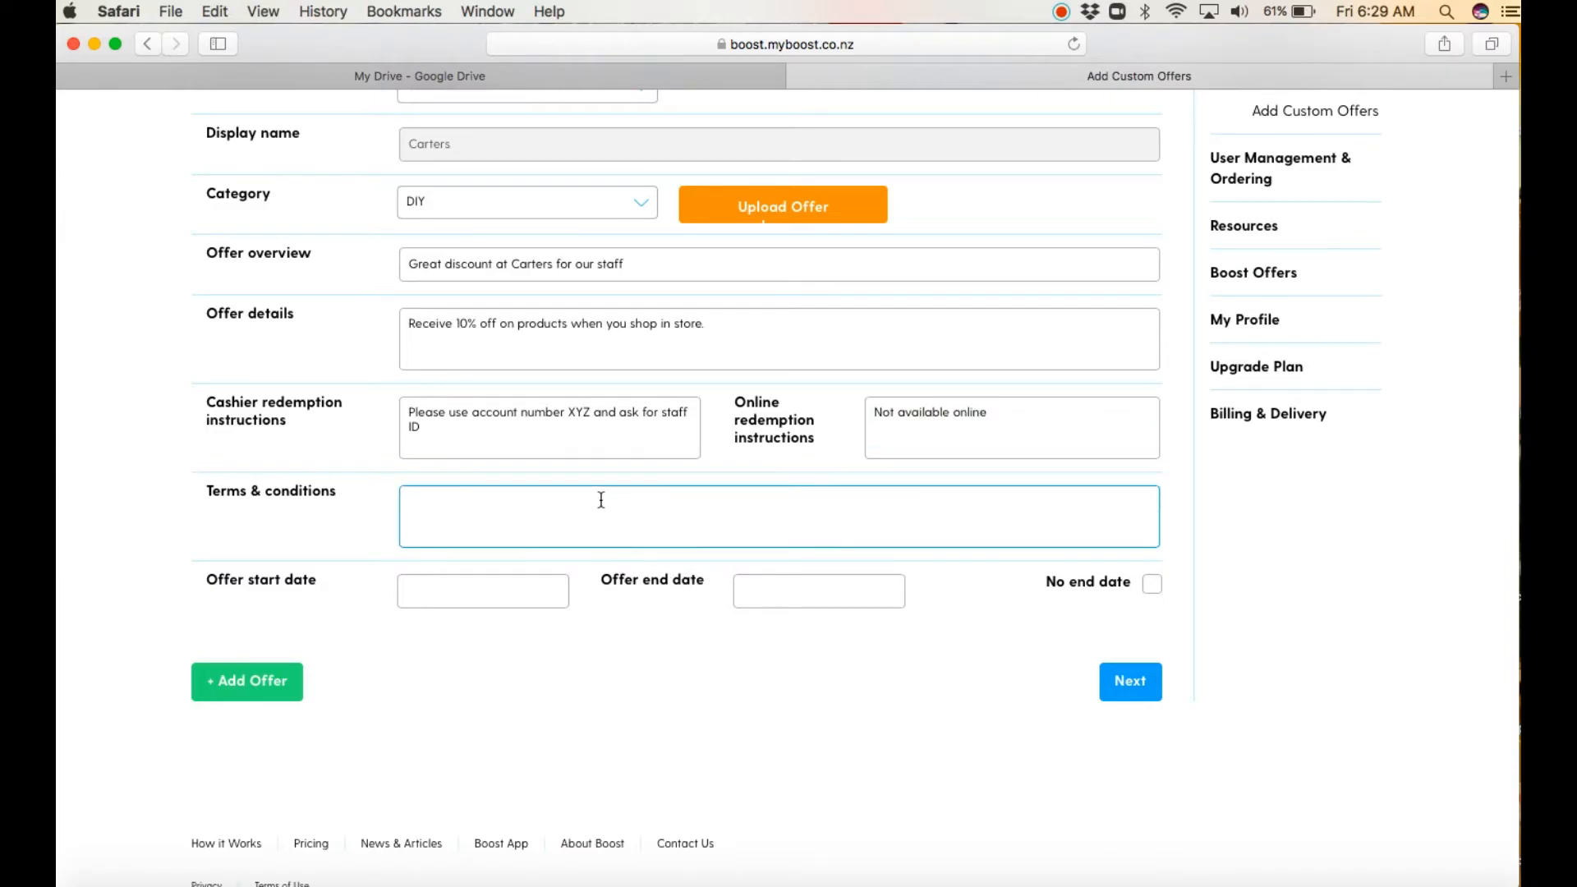
{"action": "type", "text": "This i"}
{"action": "key", "text": "BackSpace"}
{"action": "type", "text": "offer is only avaib"}
{"action": "key", "text": "BackSpace"}
{"action": "type", "text": "lable to our staff."}
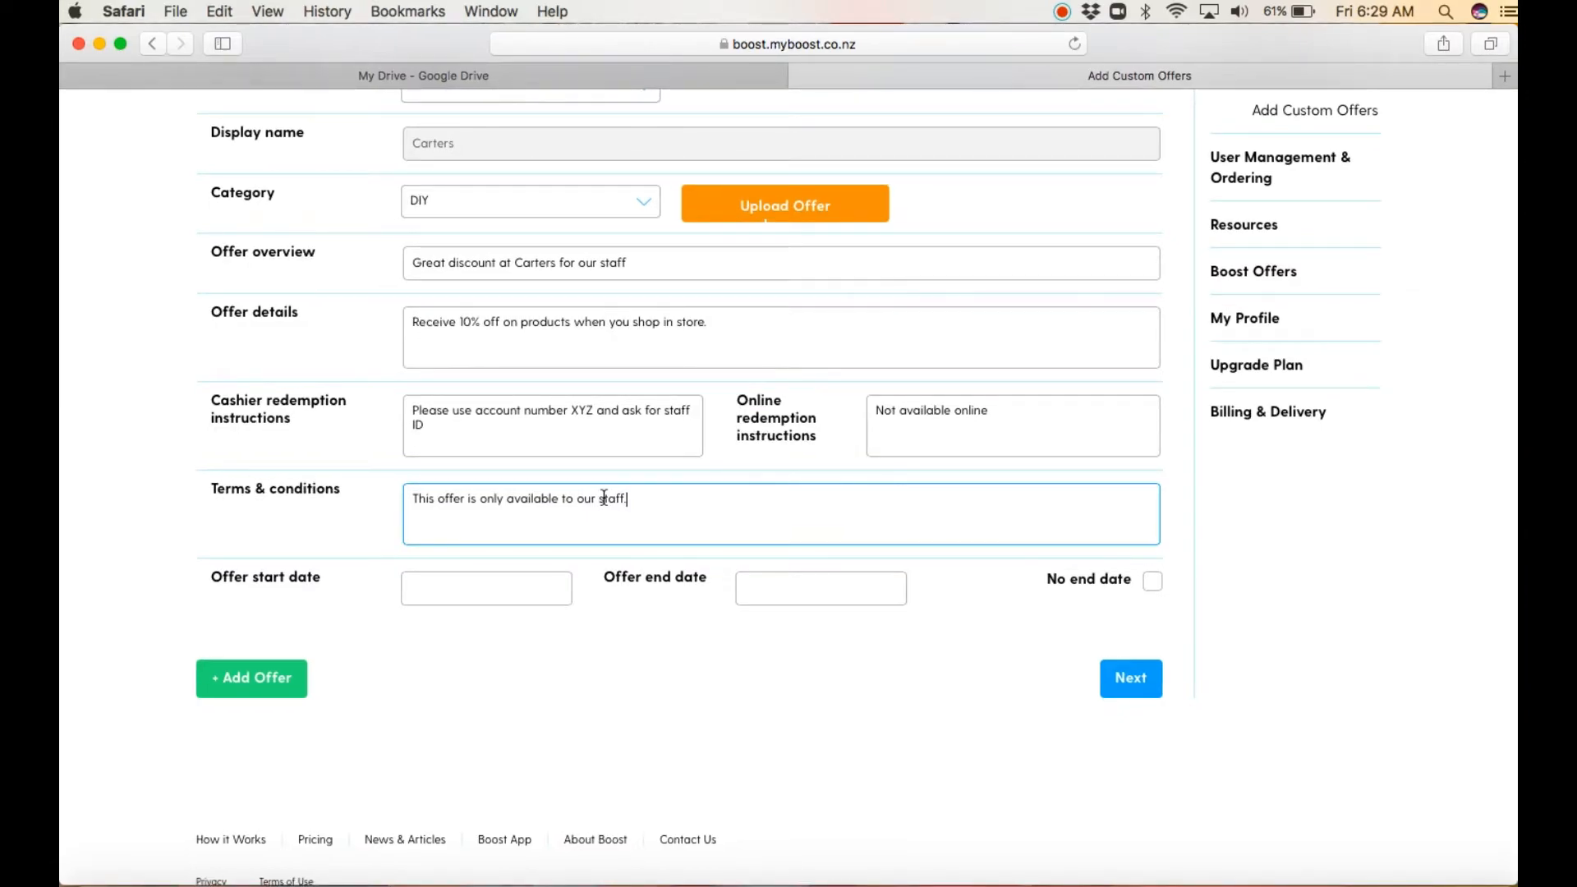
Step: Set the offer's start date to 28/08/2020 and its end date to 31/12/2020
{"action": "left_click", "coordinate": [463, 586]}
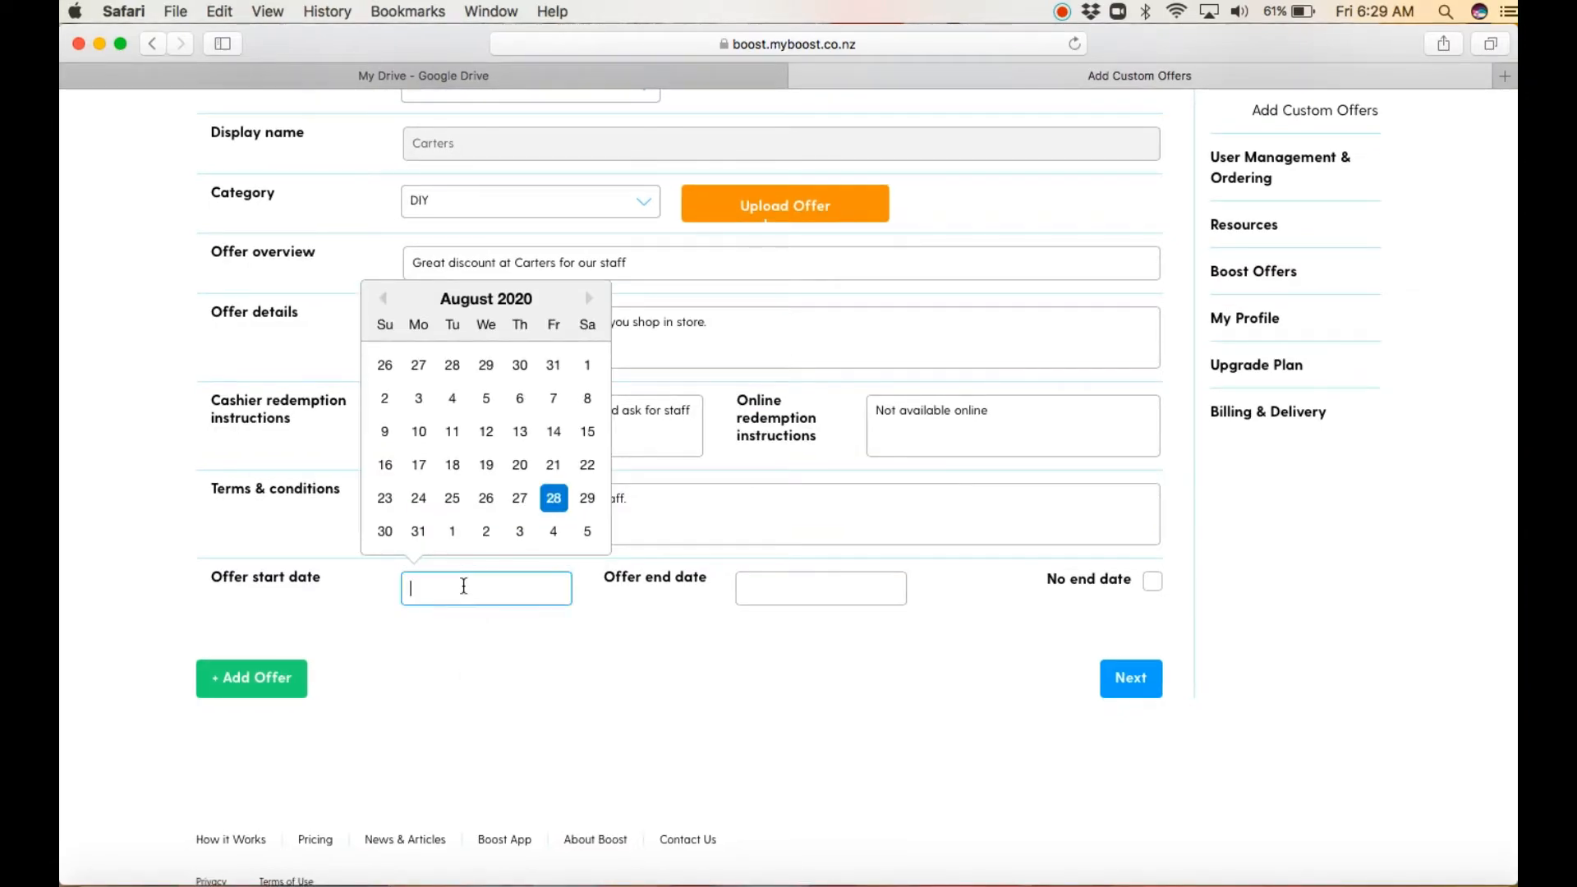
{"action": "left_click", "coordinate": [553, 499]}
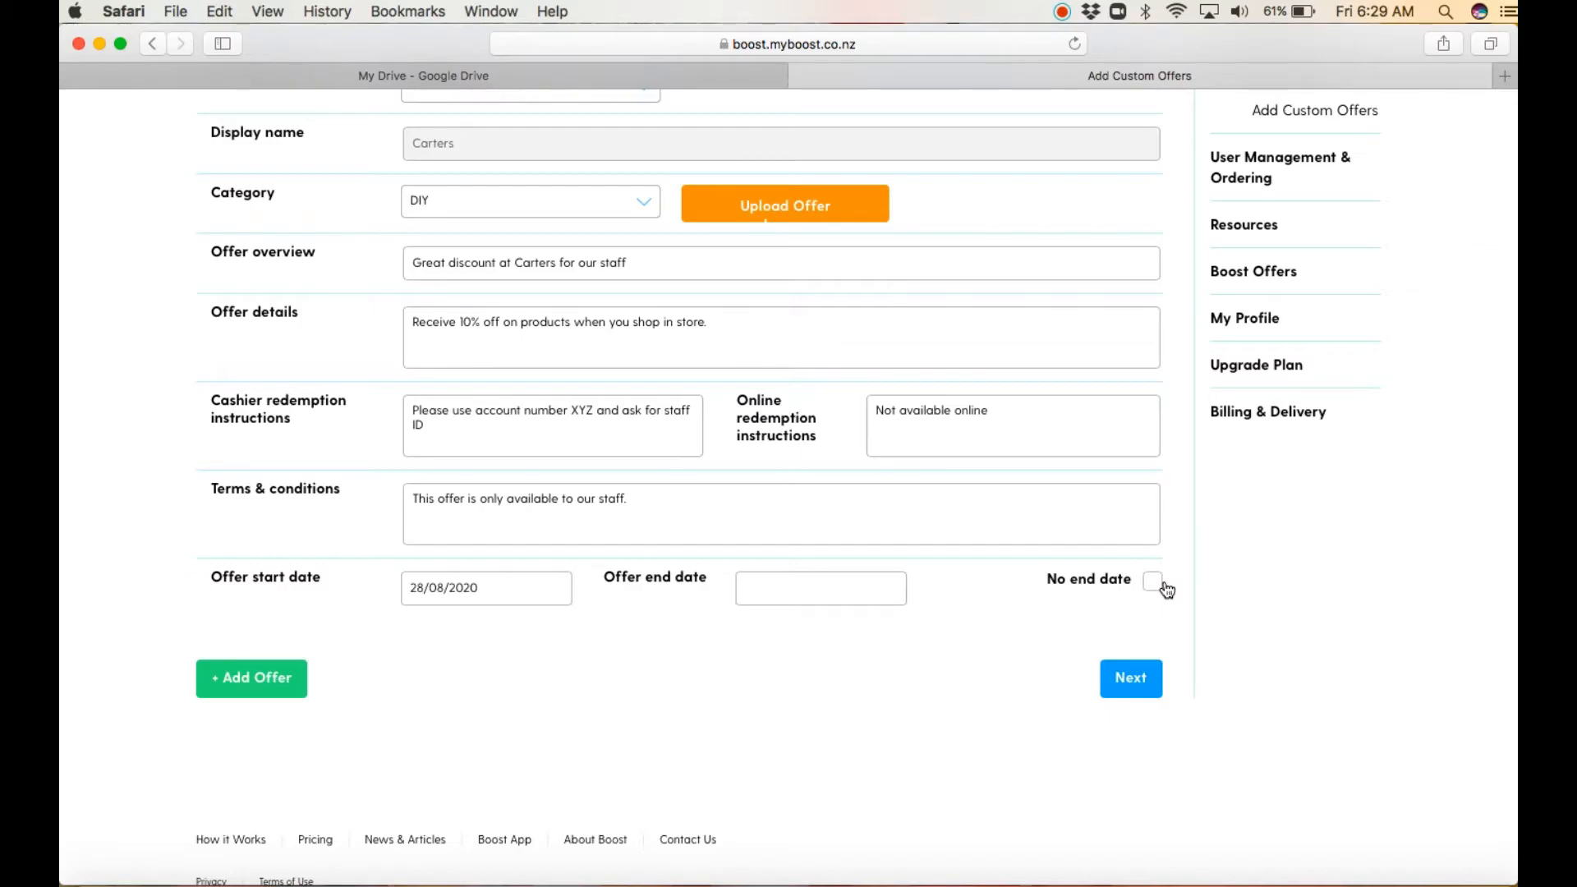
{"action": "left_click", "coordinate": [875, 583]}
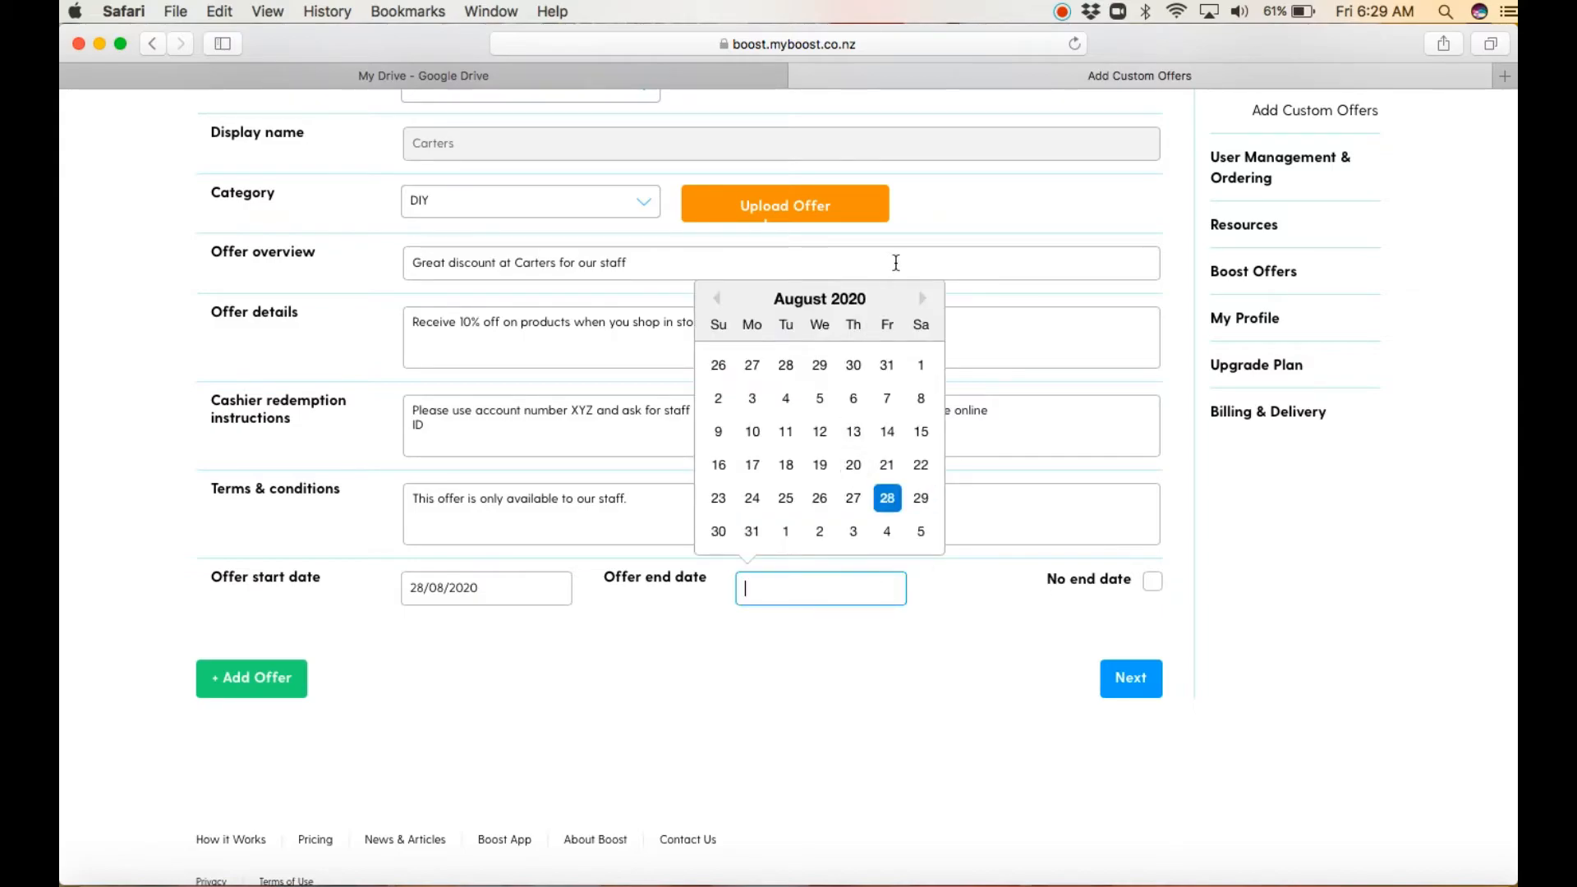
{"action": "left_click", "coordinate": [921, 299]}
{"action": "left_click", "coordinate": [922, 300]}
{"action": "left_click", "coordinate": [922, 300]}
{"action": "left_click", "coordinate": [922, 301]}
{"action": "left_click", "coordinate": [856, 495]}
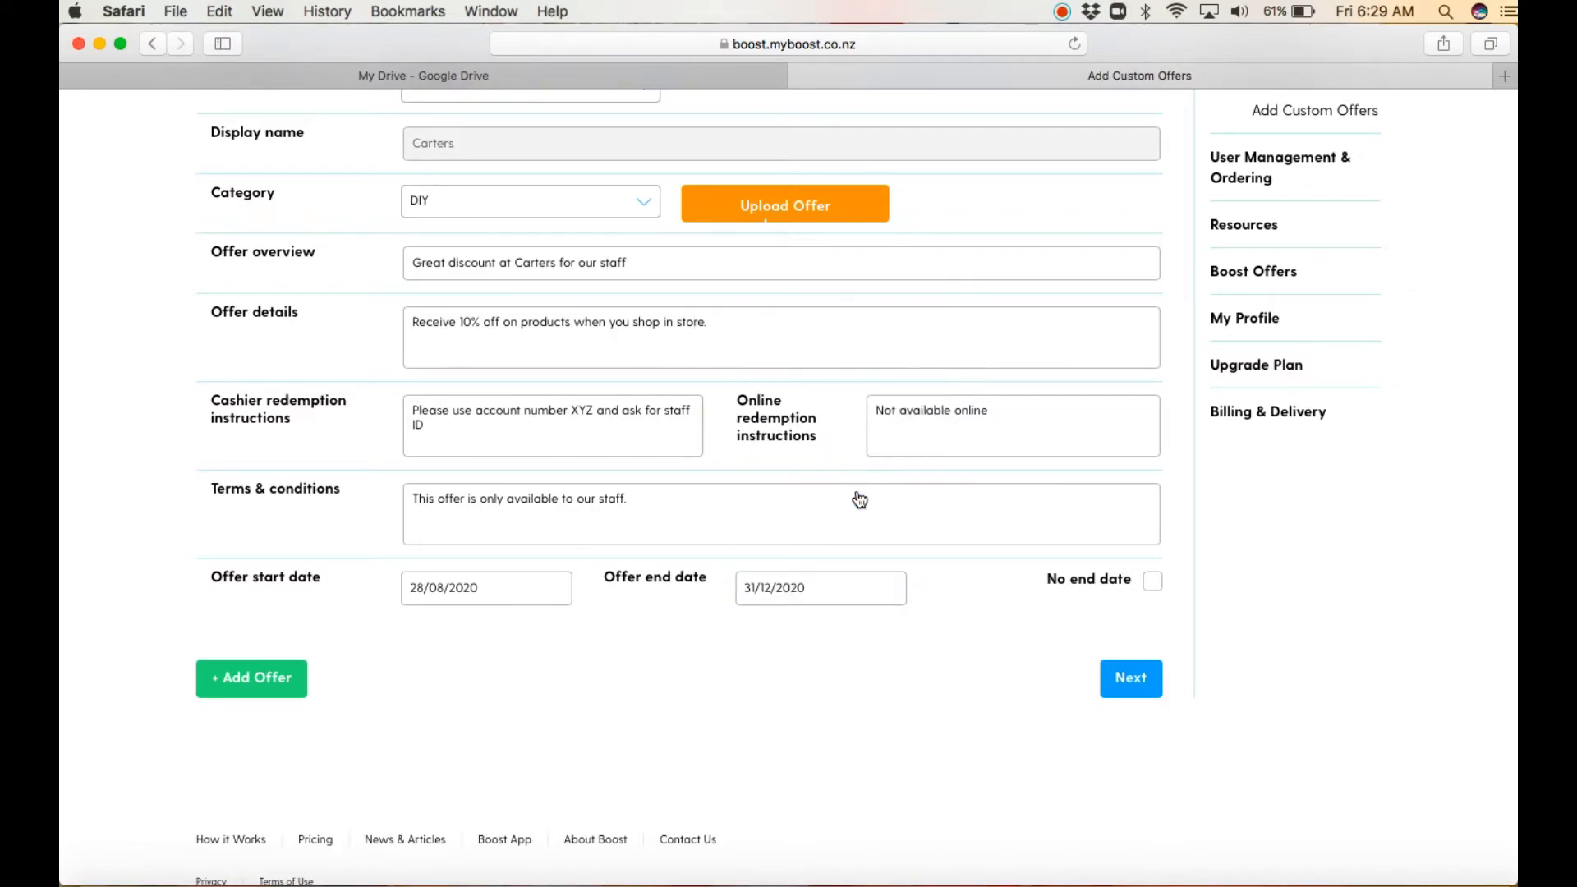
Step: Upload unnamed.jpg from the Desktop as the Carters offer's image
{"action": "left_click", "coordinate": [855, 215]}
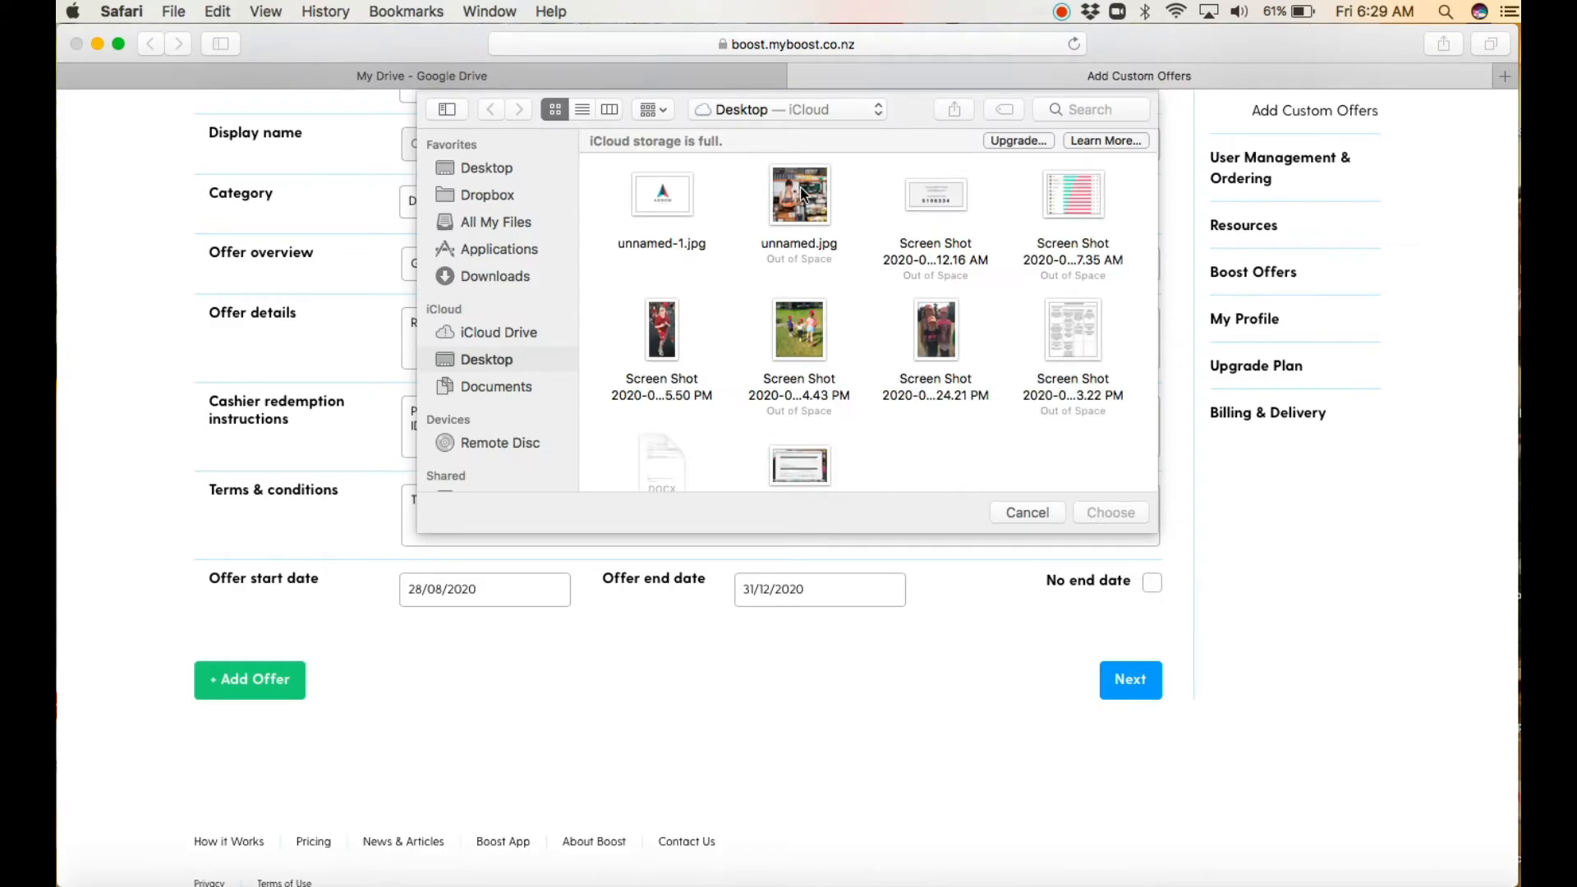
{"action": "left_click", "coordinate": [793, 183]}
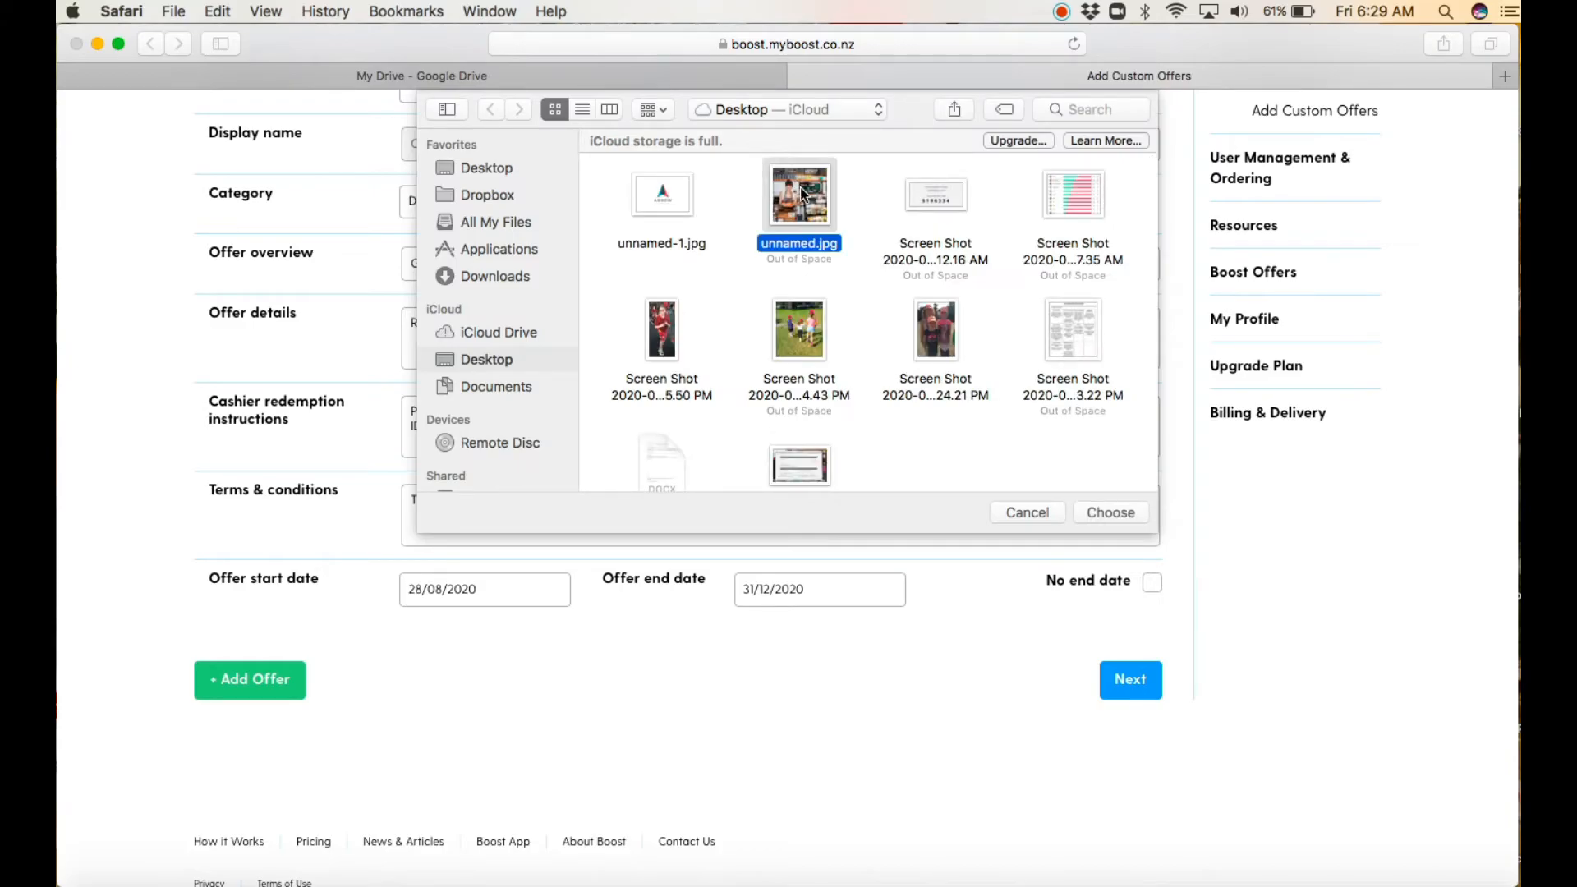
{"action": "left_click", "coordinate": [1110, 510]}
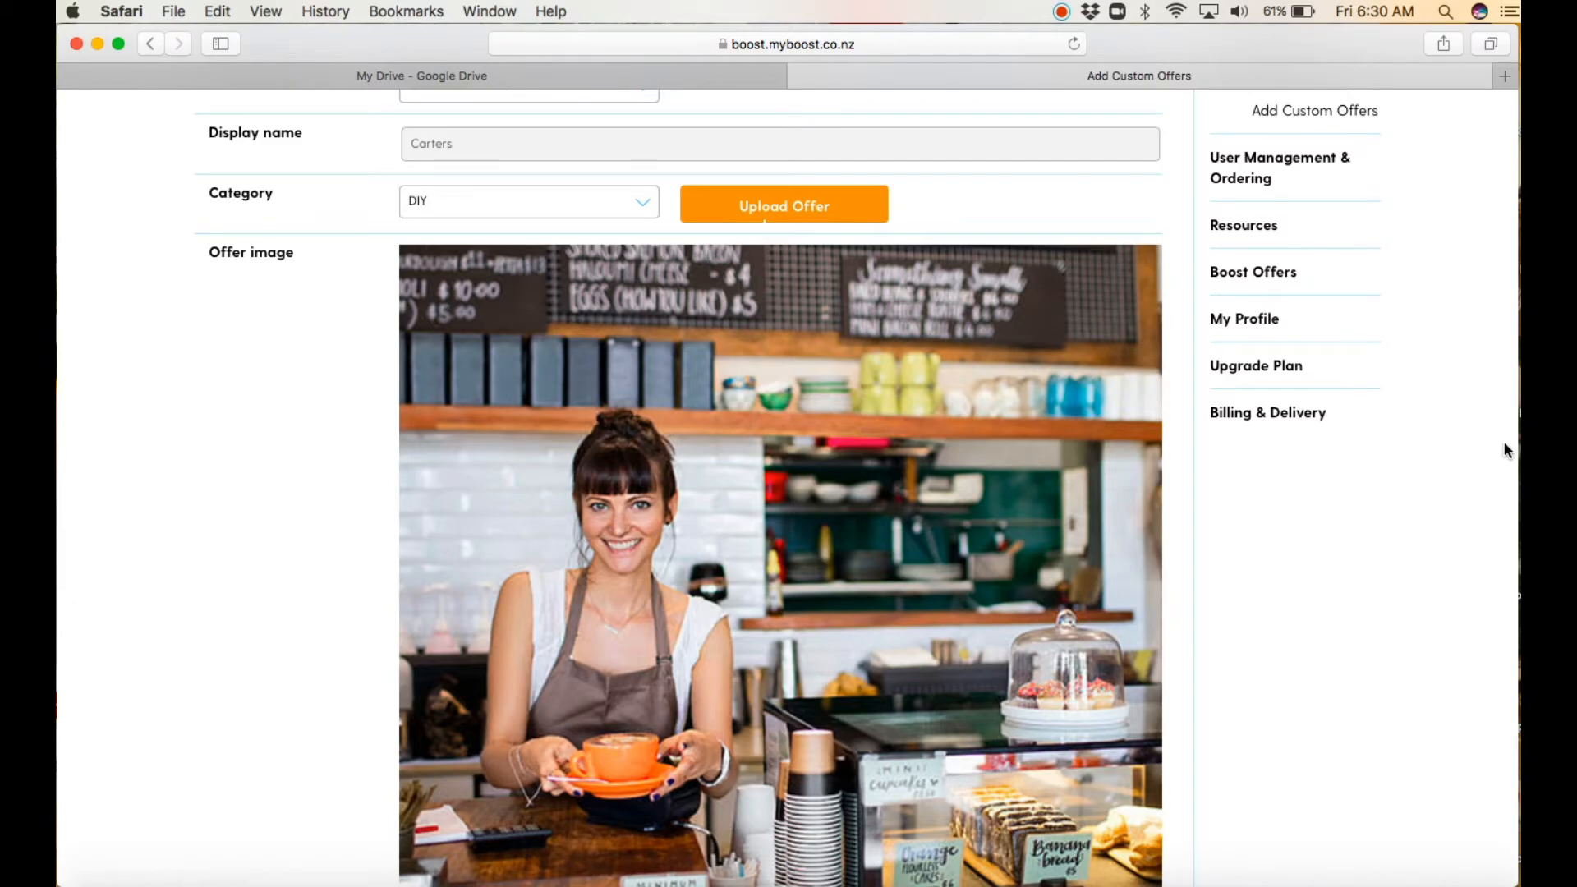
Step: Proceed to the confirmation stage and confirm the custom Carters offer
{"action": "scroll", "coordinate": [1183, 797], "scroll_direction": "down", "scroll_amount": 5}
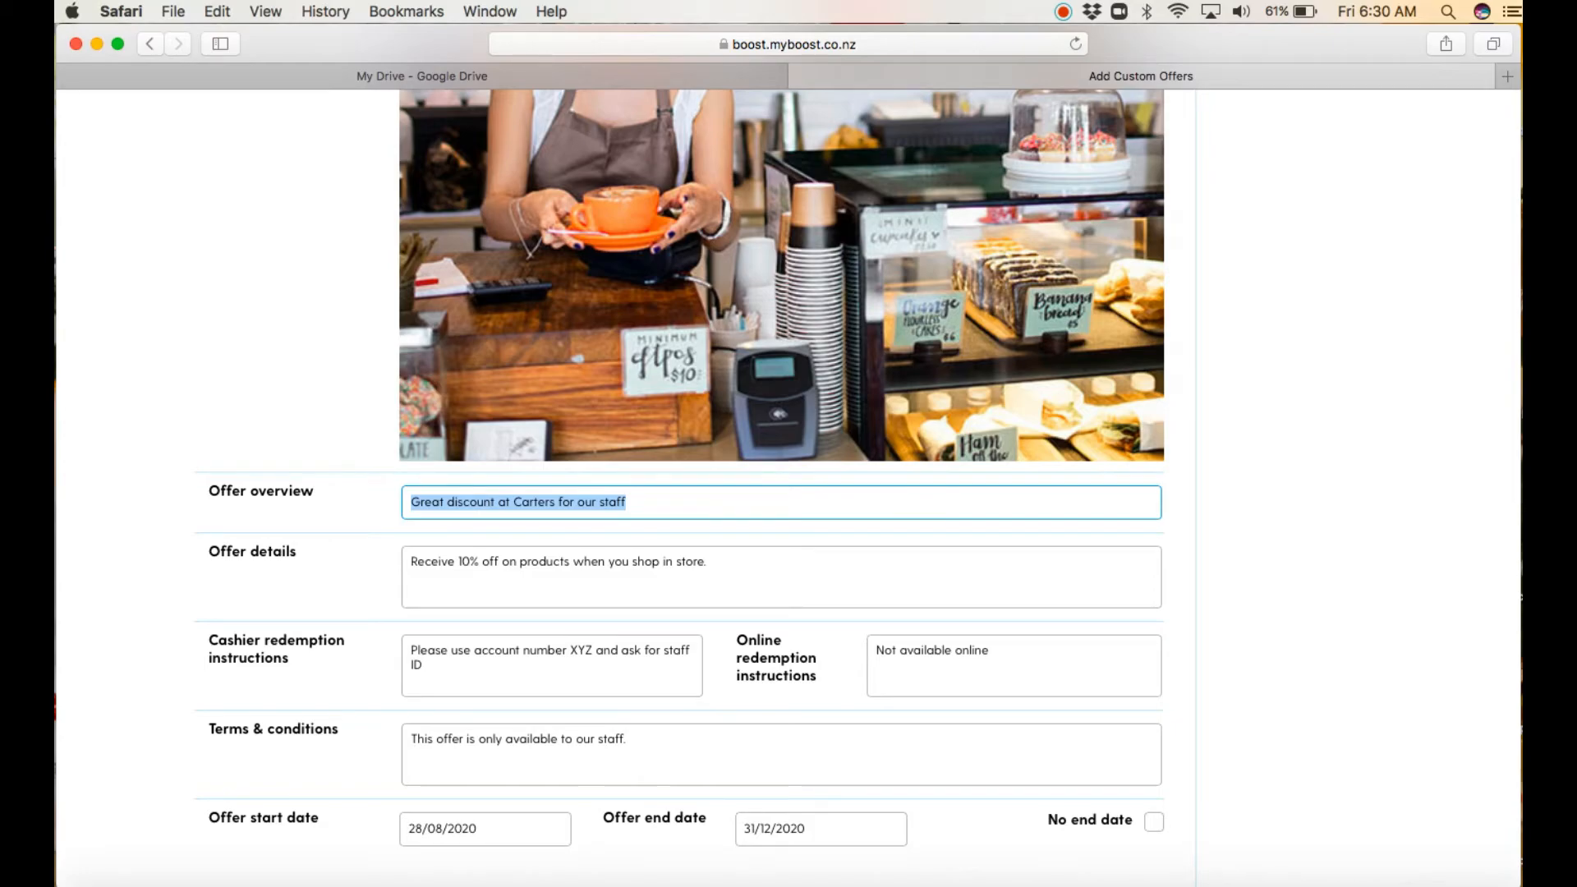
{"action": "left_click_drag", "start_coordinate": [1518, 505], "coordinate": [1531, 505]}
{"action": "scroll", "coordinate": [789, 493], "scroll_direction": "down", "scroll_amount": 3}
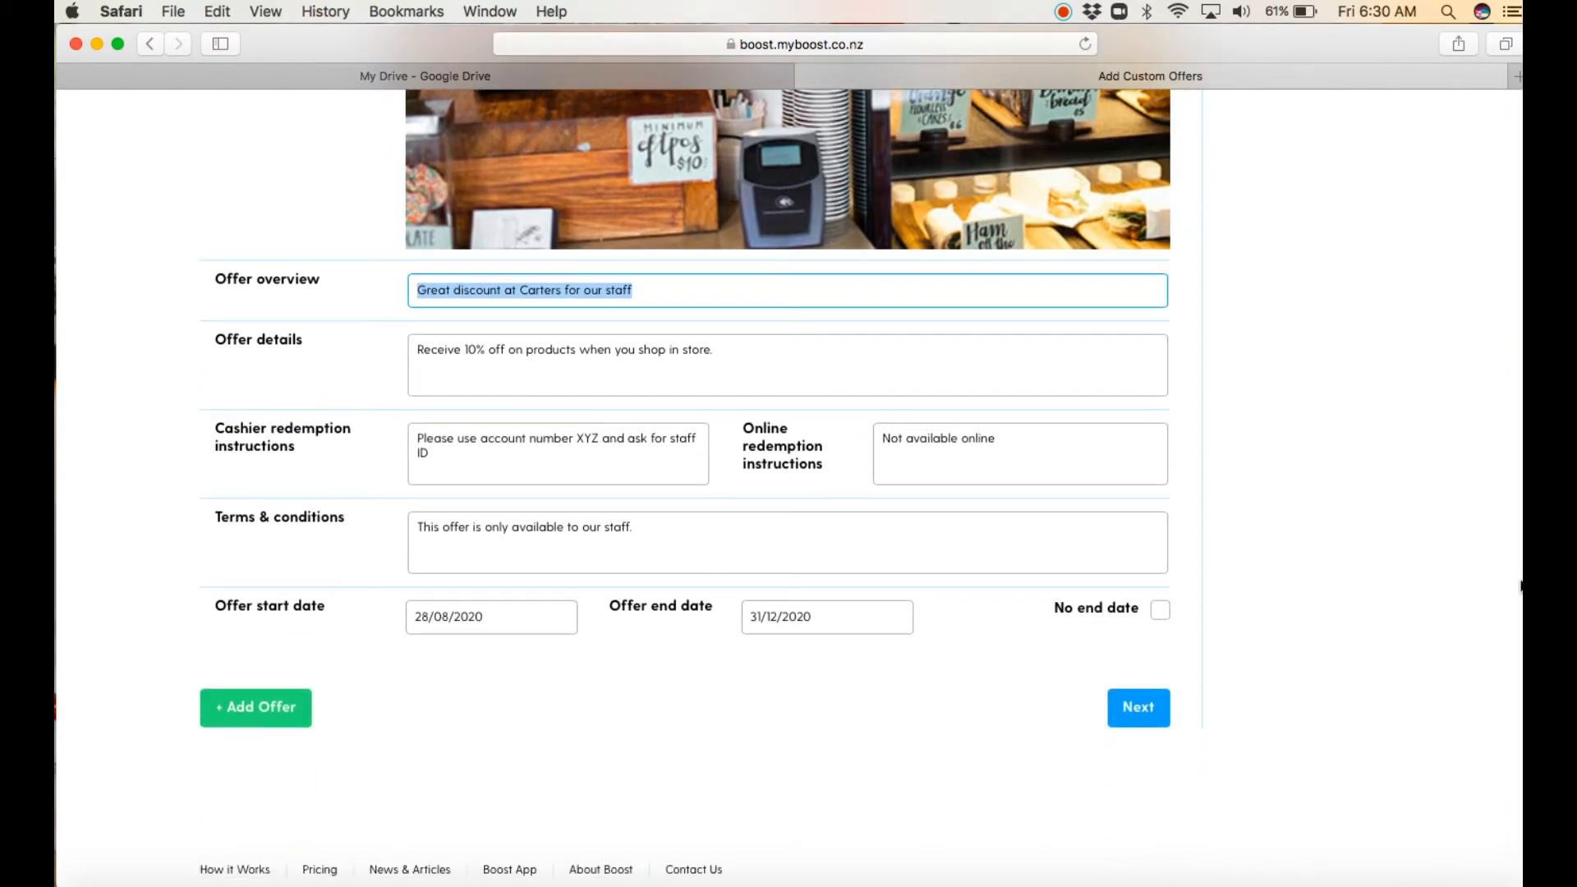
{"action": "left_click", "coordinate": [1152, 707]}
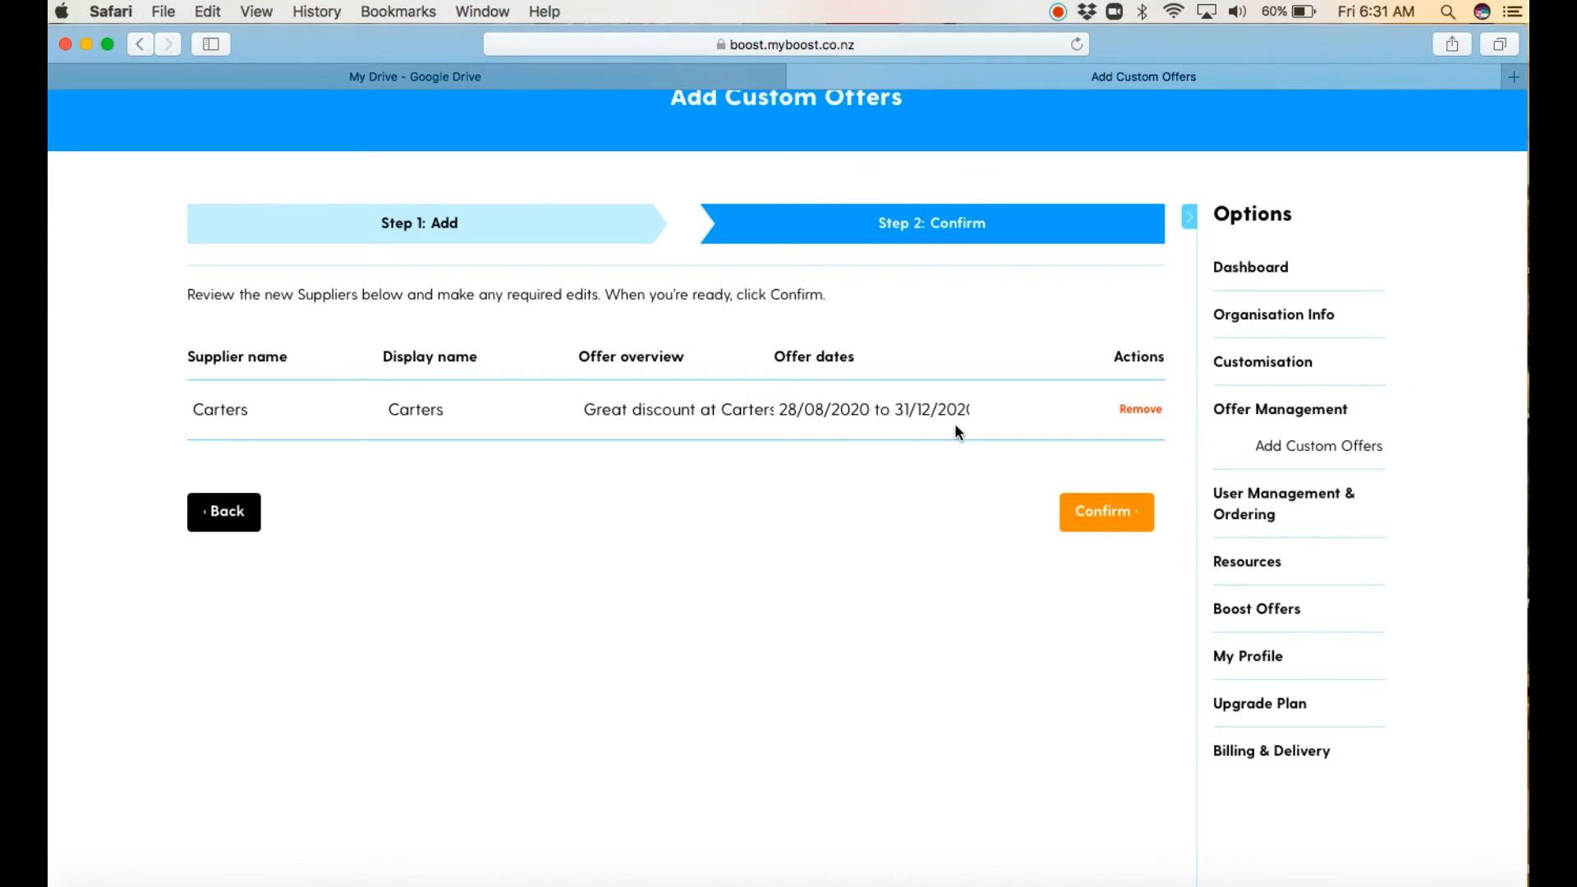
{"action": "left_click", "coordinate": [1082, 516]}
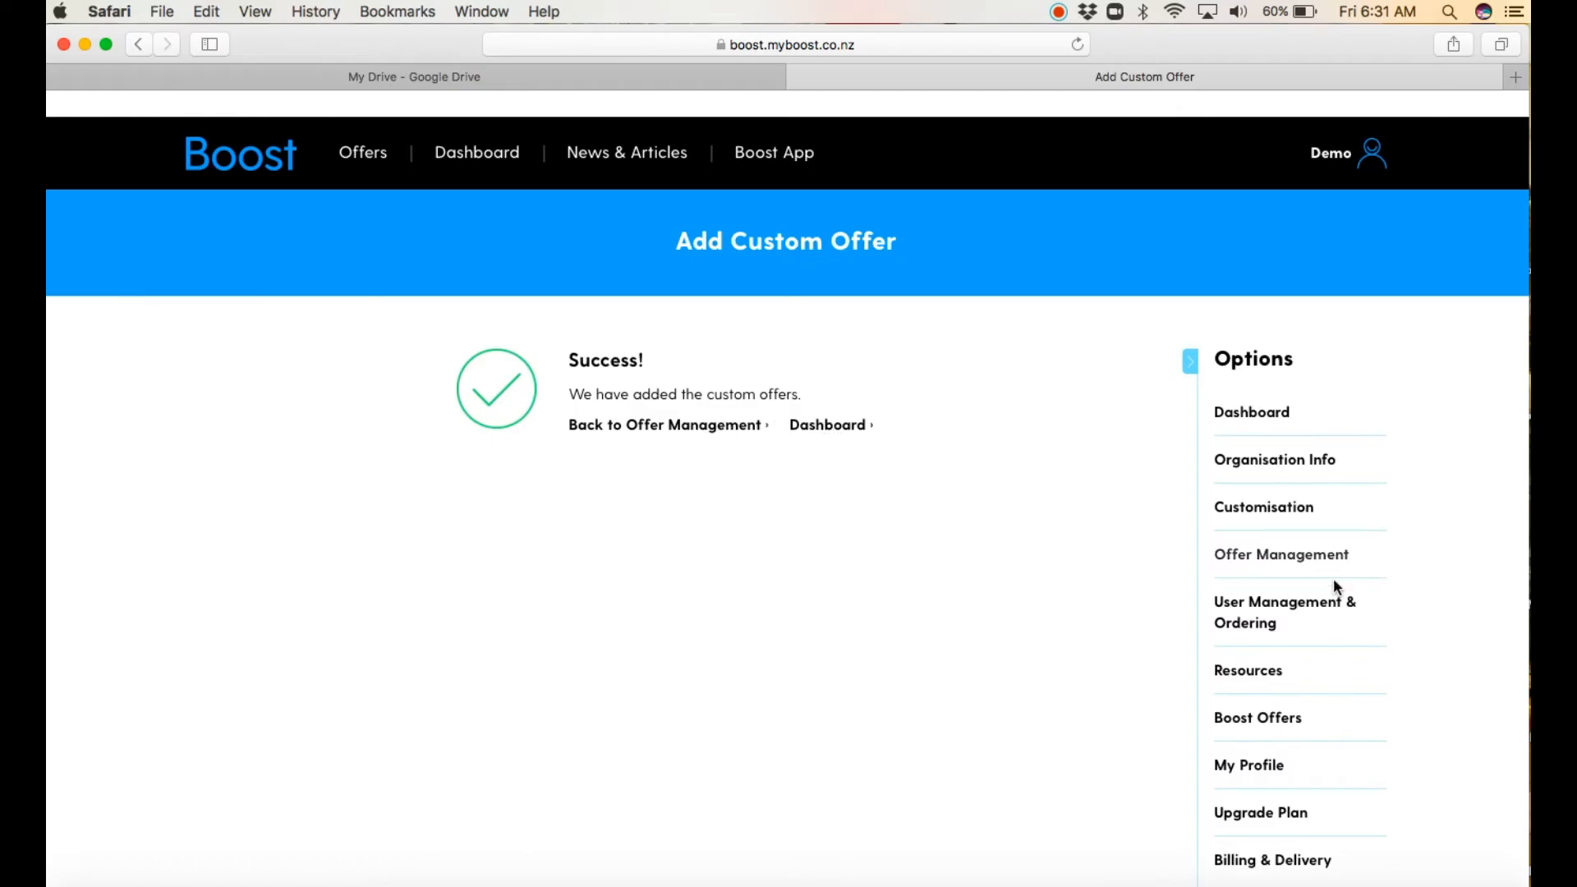
Step: Go to User Management & Ordering and open the Add Users page
{"action": "left_click", "coordinate": [1230, 608]}
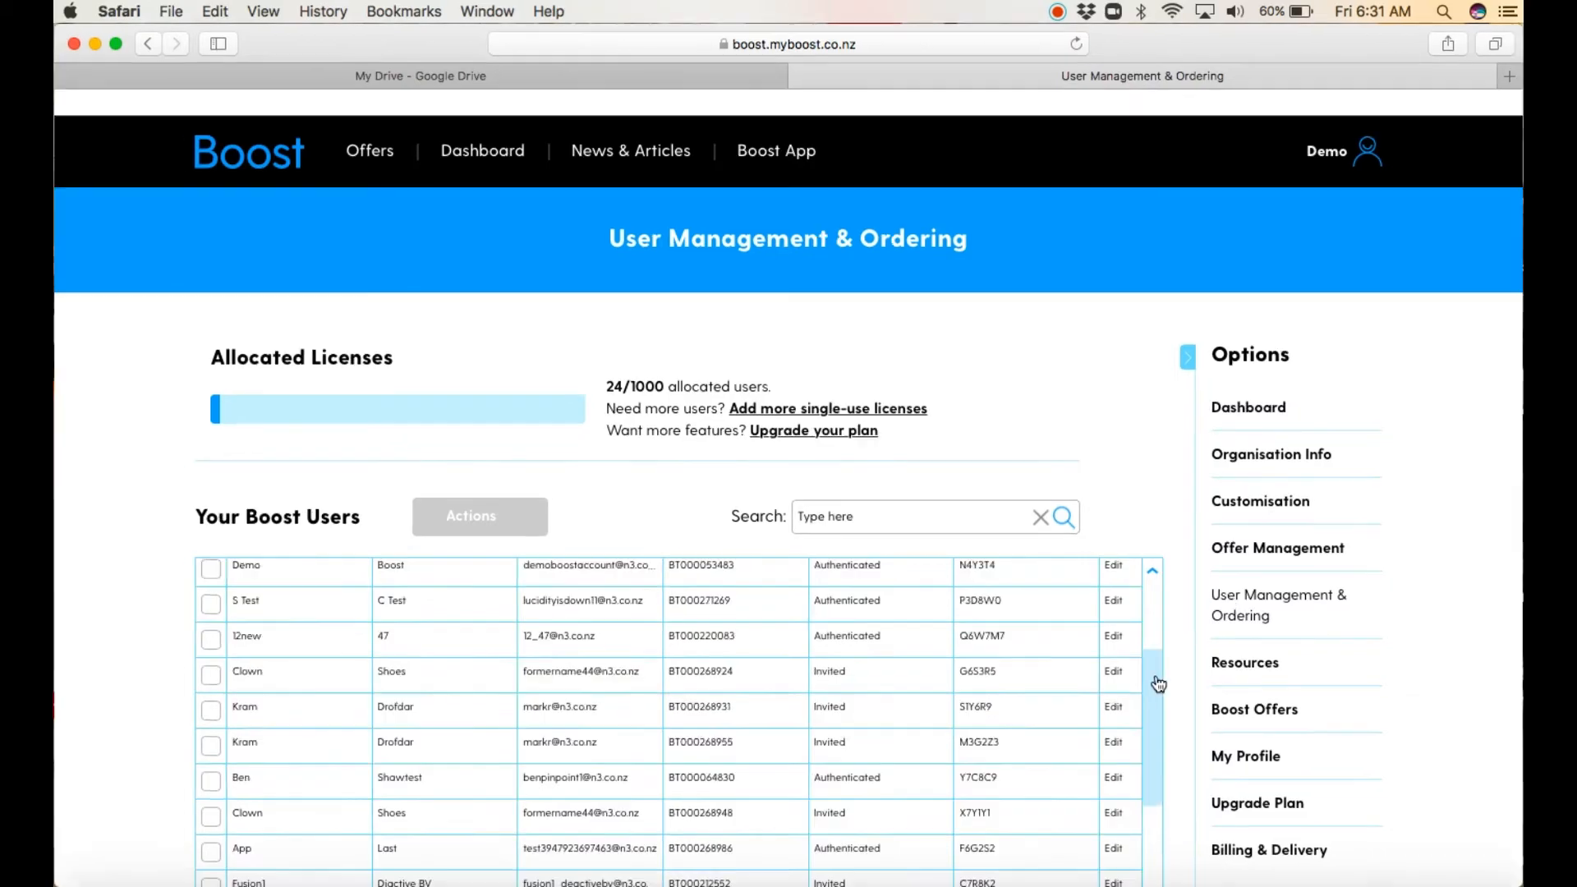
{"action": "left_click_drag", "start_coordinate": [1157, 677], "coordinate": [1158, 609]}
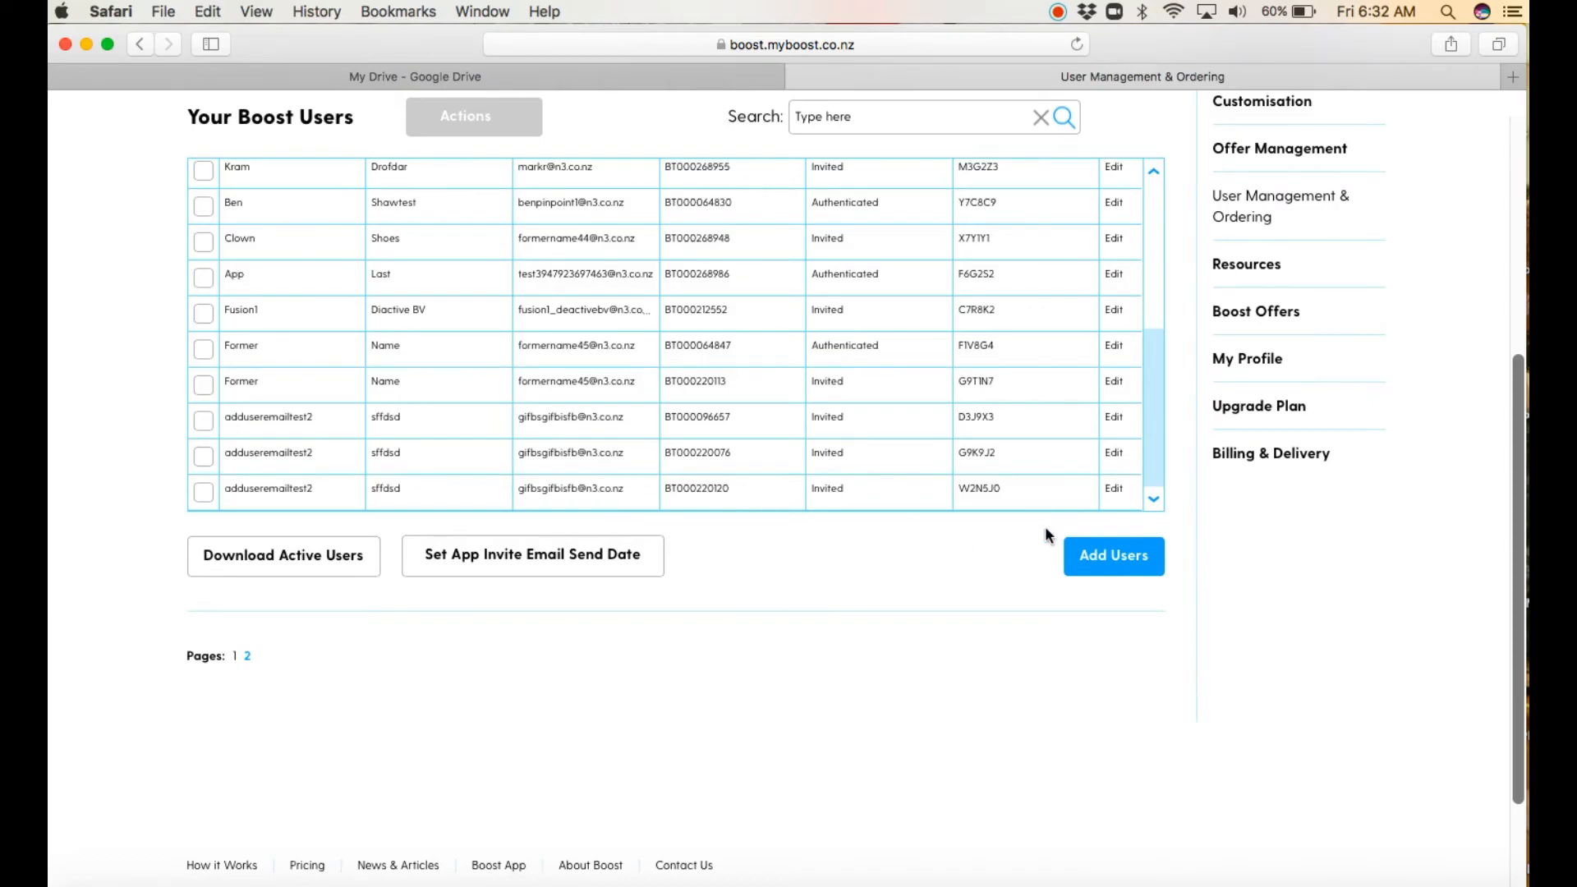
{"action": "left_click", "coordinate": [1127, 561]}
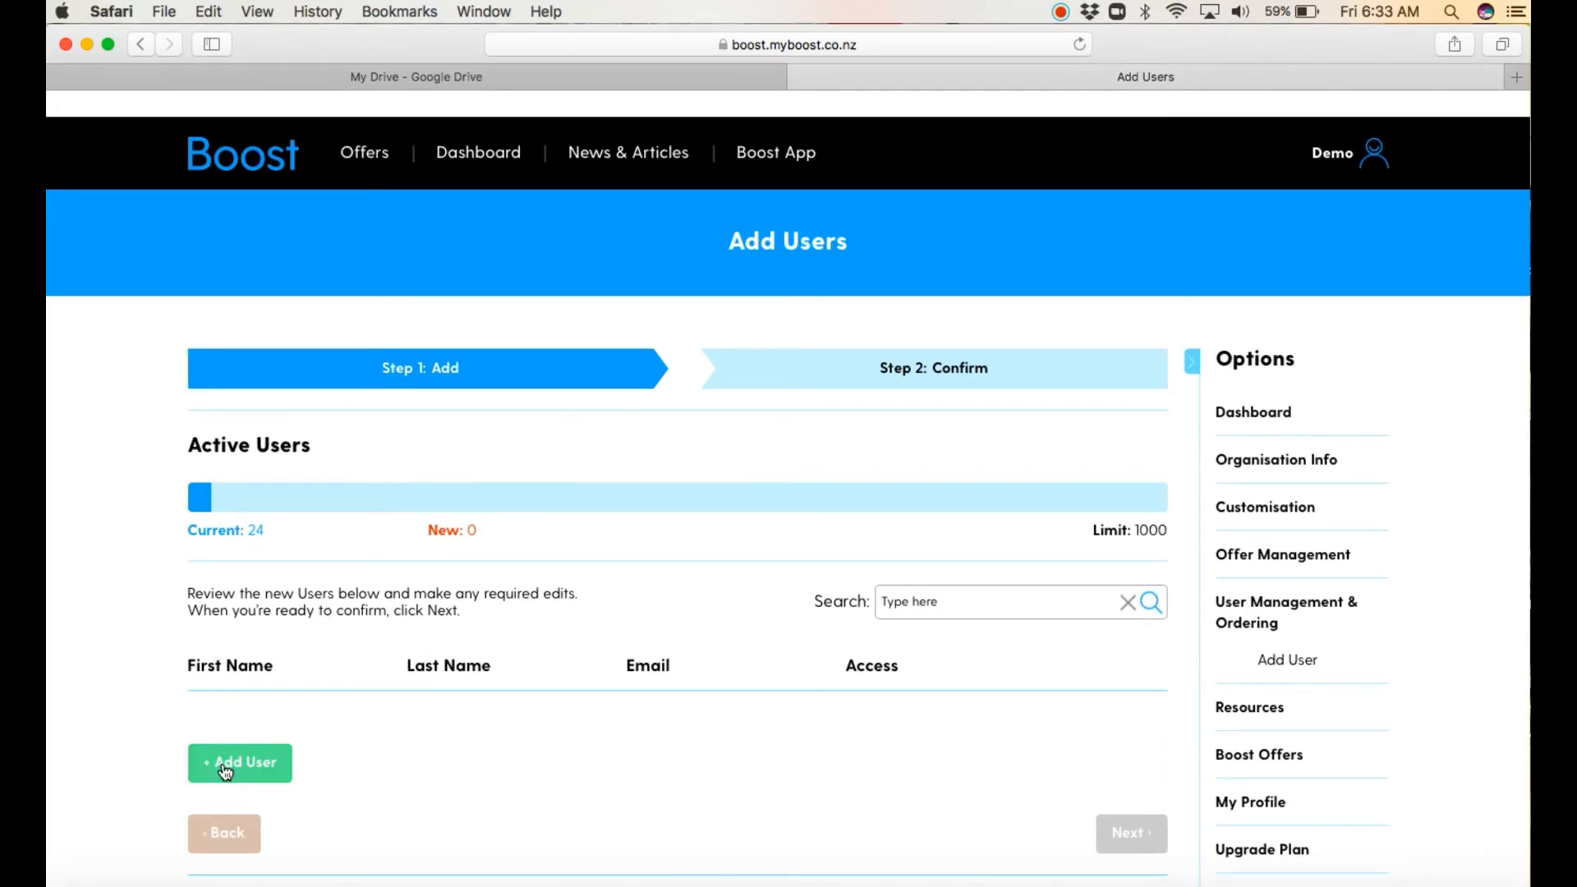
Step: Add a new user entry and fill in the person's first name, last name and email address
{"action": "left_click", "coordinate": [224, 770]}
{"action": "left_click", "coordinate": [246, 738]}
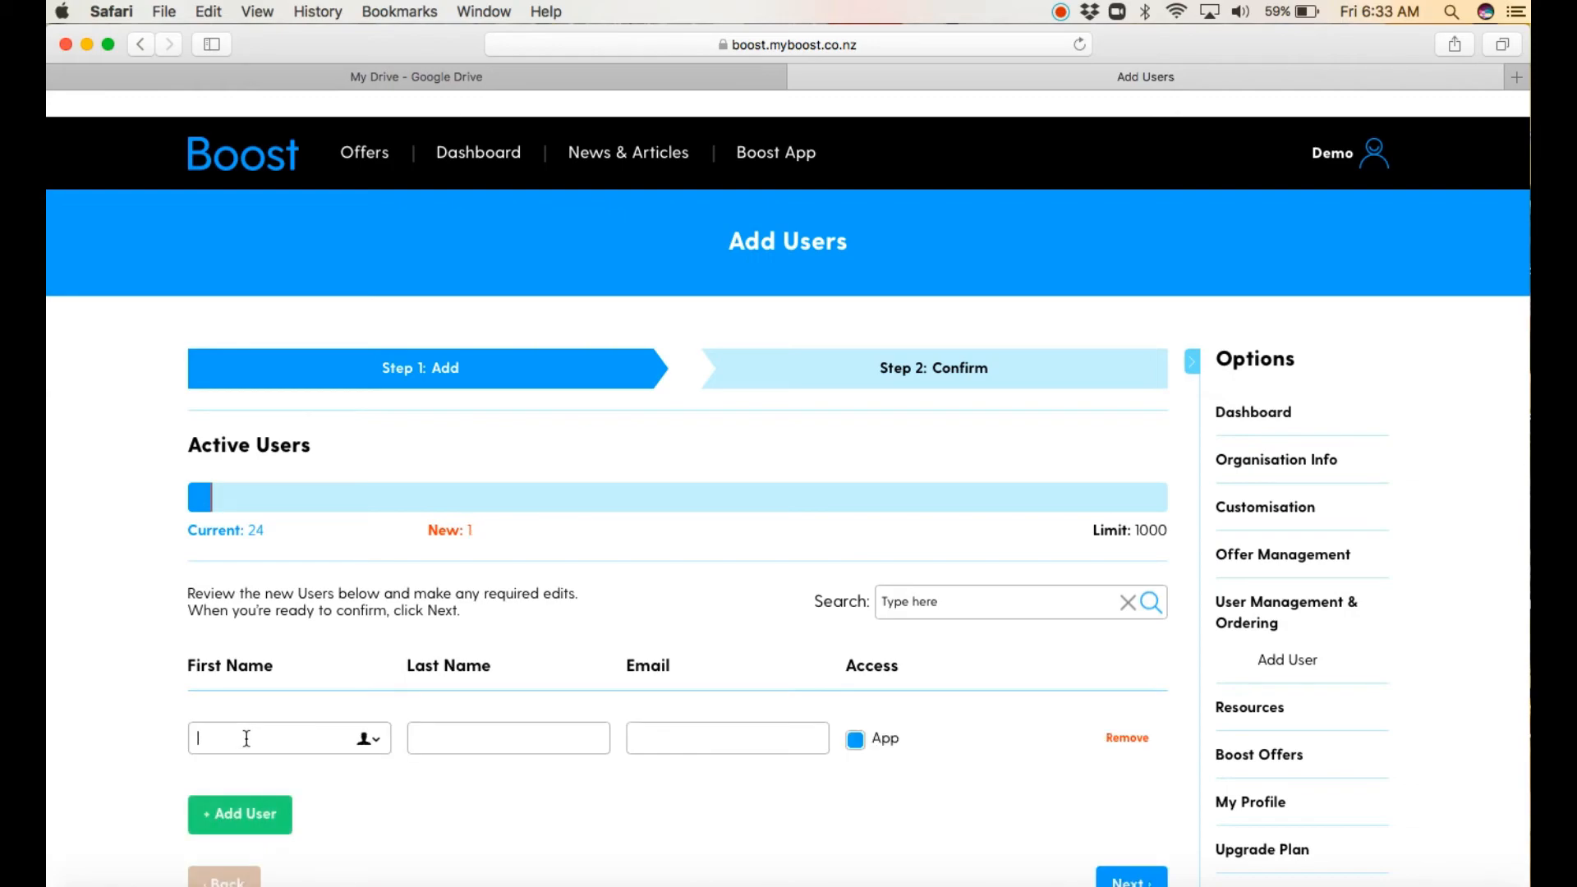
{"action": "key", "text": "Tab"}
{"action": "key", "text": "Tab"}
Step: Add a second user entry and enter that person's first name, last name and email address
{"action": "left_click", "coordinate": [243, 815]}
{"action": "left_click", "coordinate": [264, 783]}
{"action": "key", "text": "Tab"}
{"action": "key", "text": "Tab"}
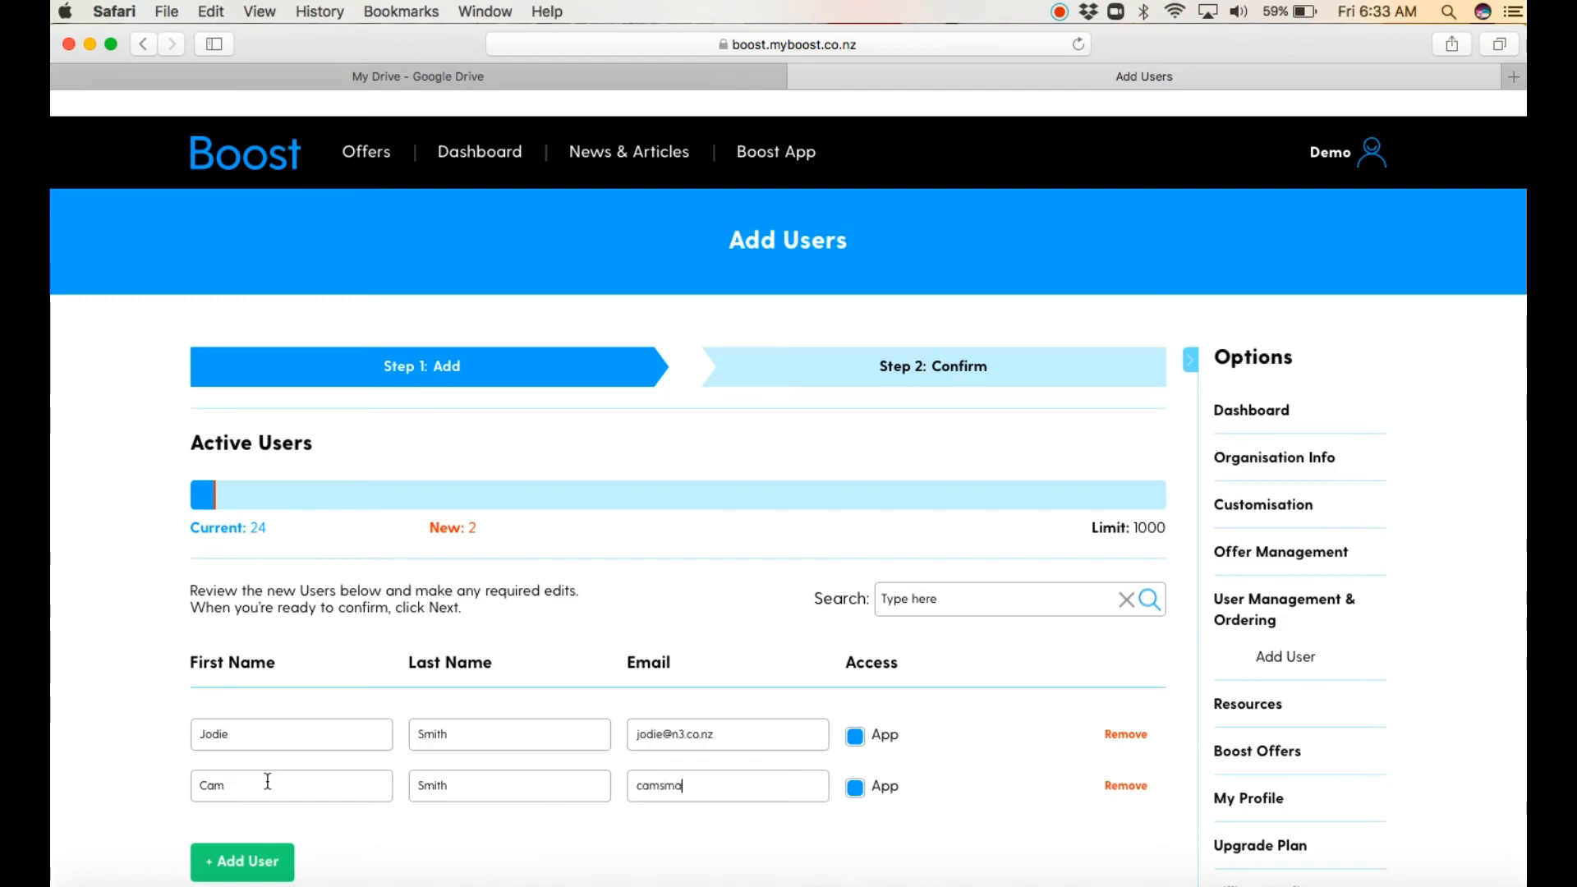
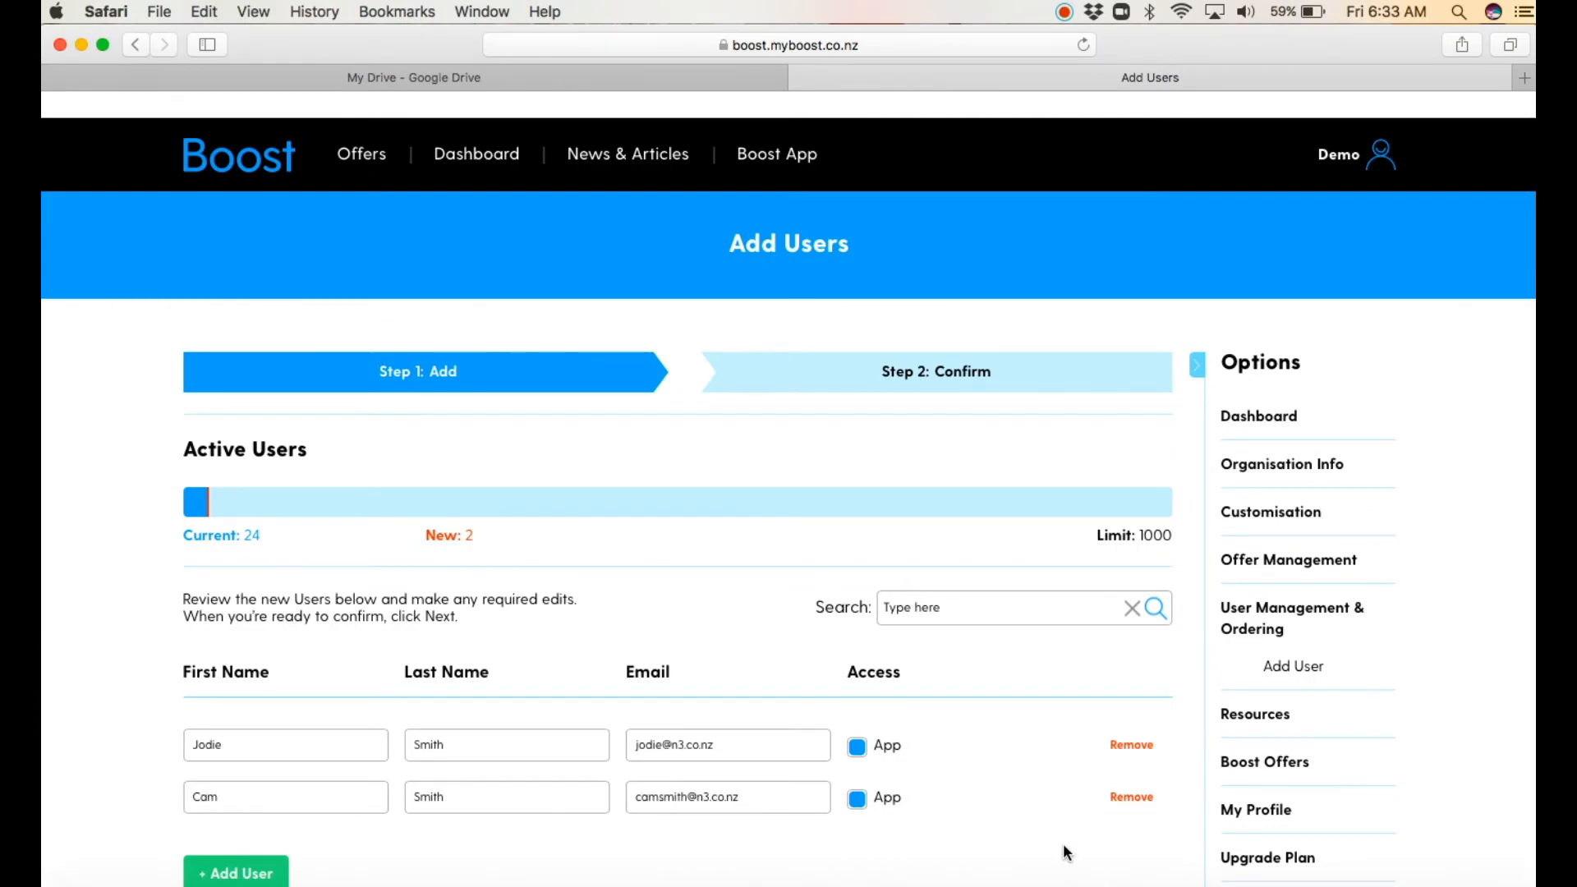
{"action": "key", "text": "Tab"}
{"action": "key", "text": "Tab"}
{"action": "key", "text": "Tab"}
{"action": "key", "text": "Tab"}
{"action": "key", "text": "Tab"}
{"action": "key", "text": "Tab"}
Step: Proceed to the confirmation stage and confirm adding the two users with App access
{"action": "scroll", "coordinate": [1063, 843], "scroll_direction": "down", "scroll_amount": 5}
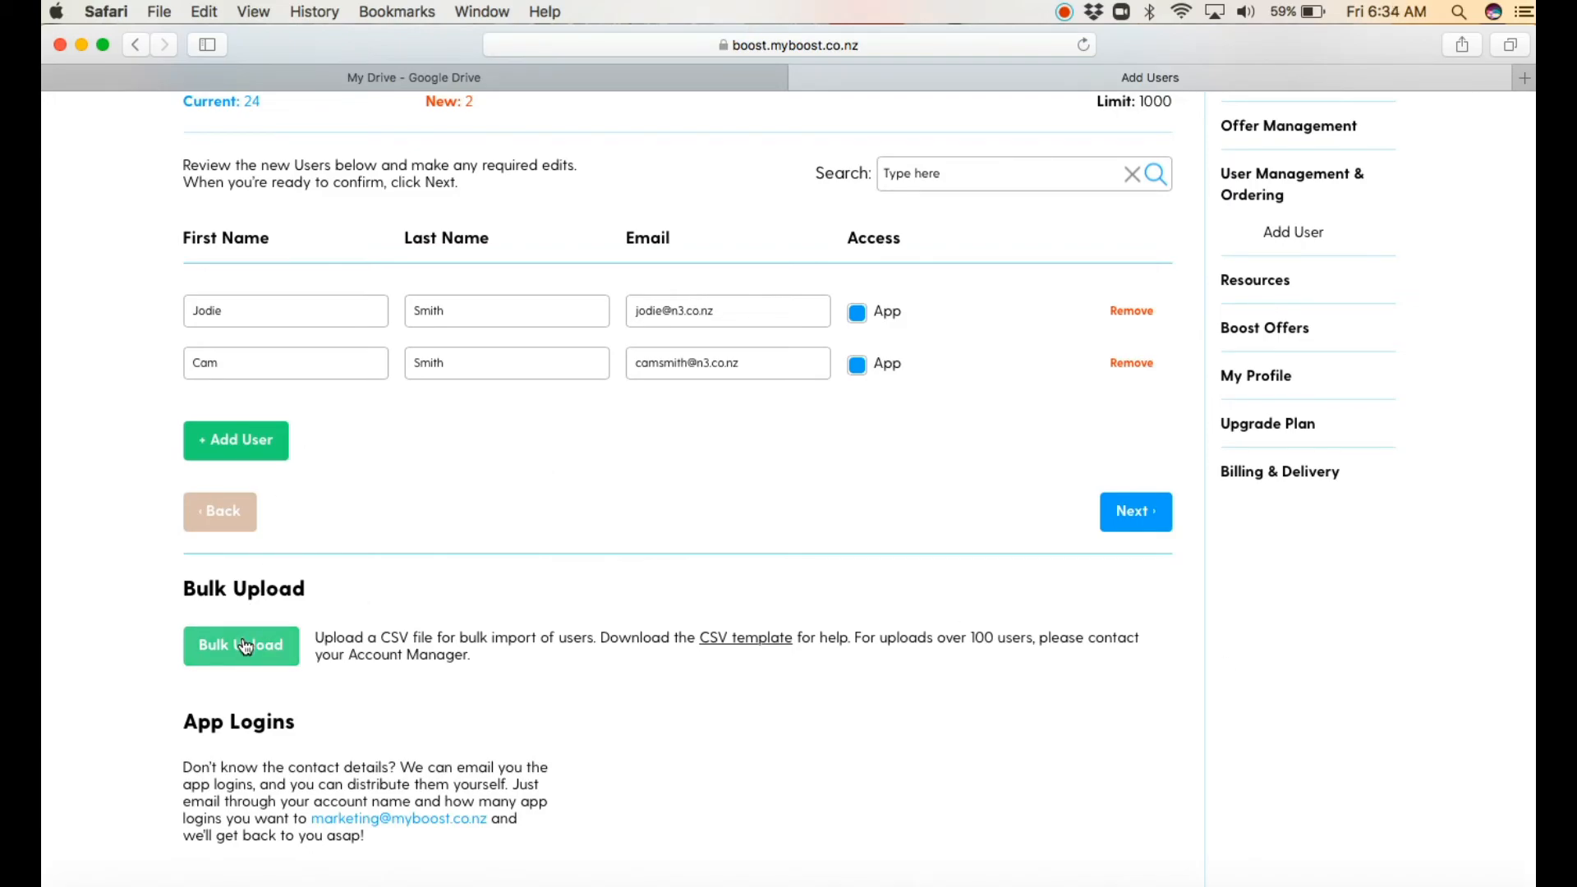
{"action": "left_click", "coordinate": [1138, 512]}
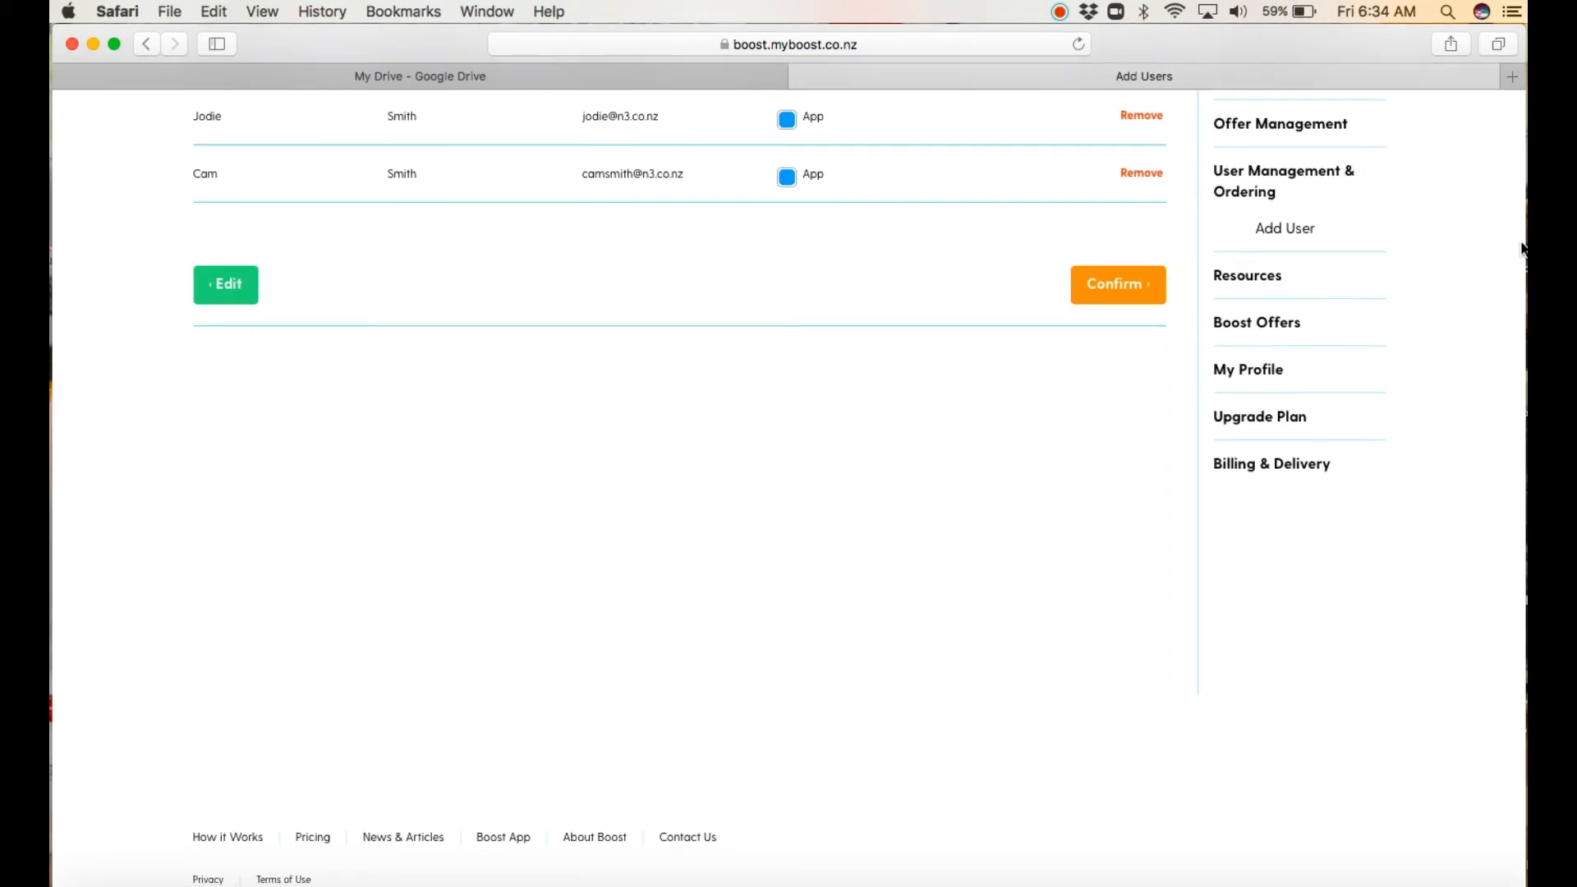
{"action": "left_click_drag", "start_coordinate": [1520, 235], "coordinate": [1514, 182]}
{"action": "left_click", "coordinate": [967, 189]}
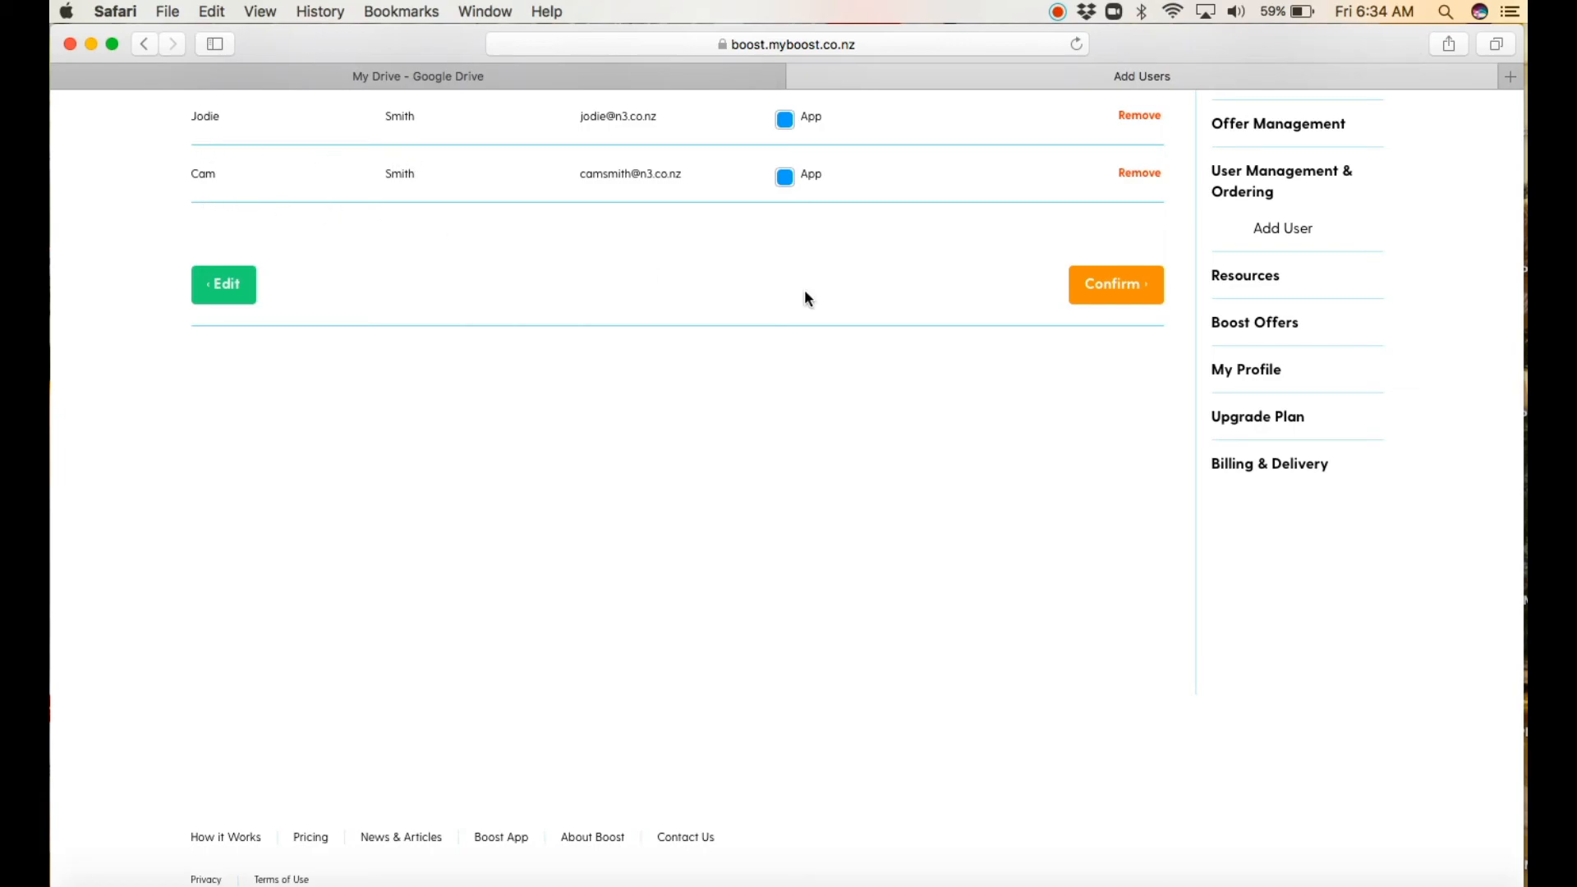
{"action": "left_click", "coordinate": [1109, 289]}
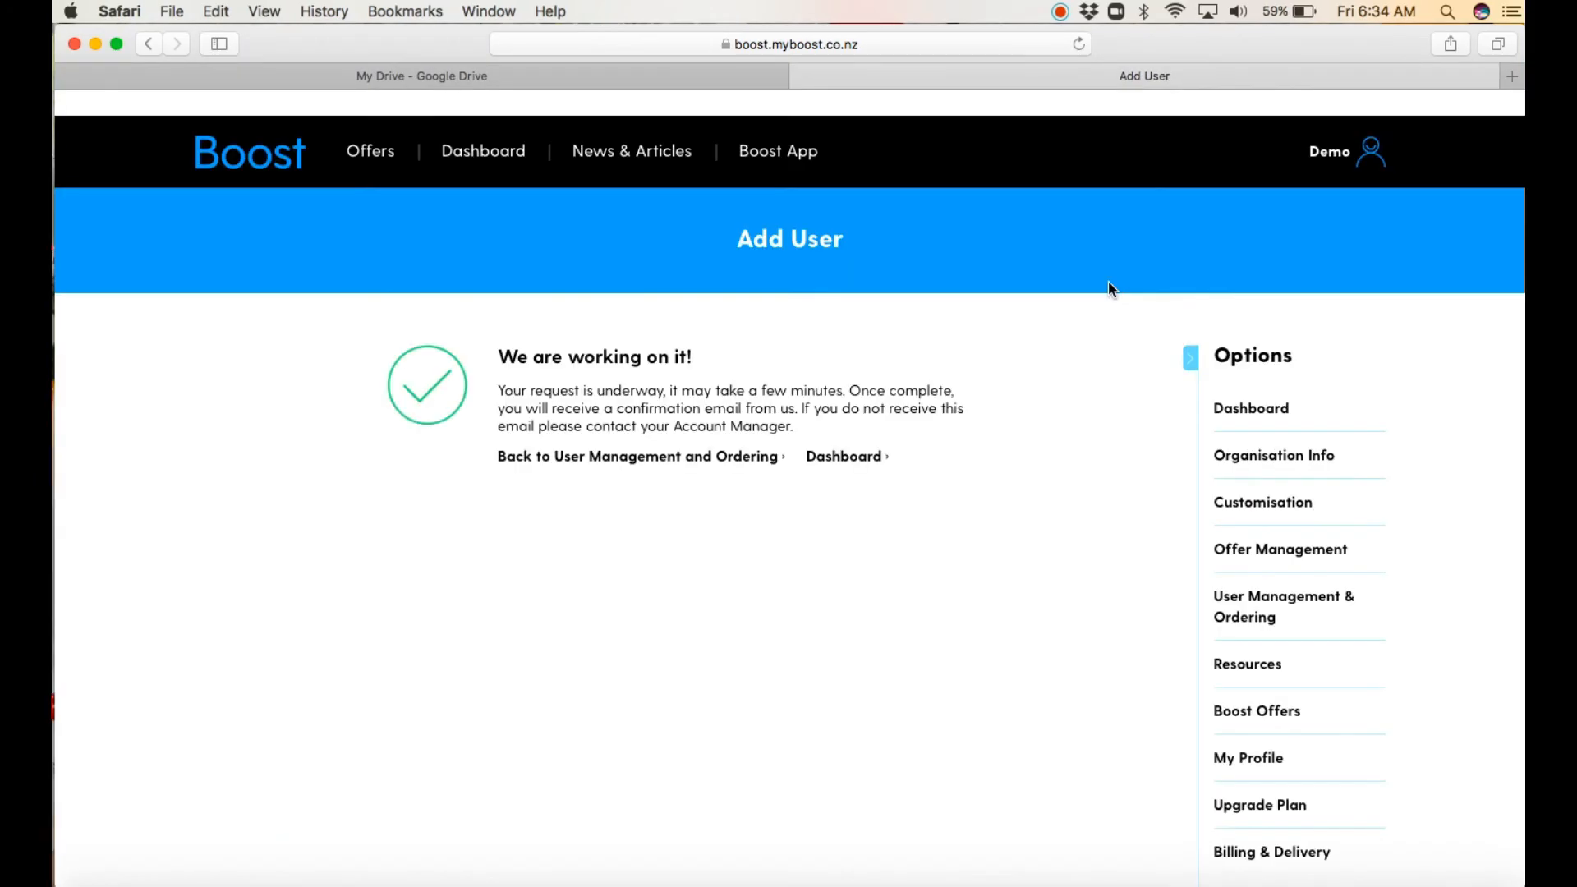
Step: Return to User Management & Ordering and look through the list of Boost users
{"action": "left_click", "coordinate": [682, 457]}
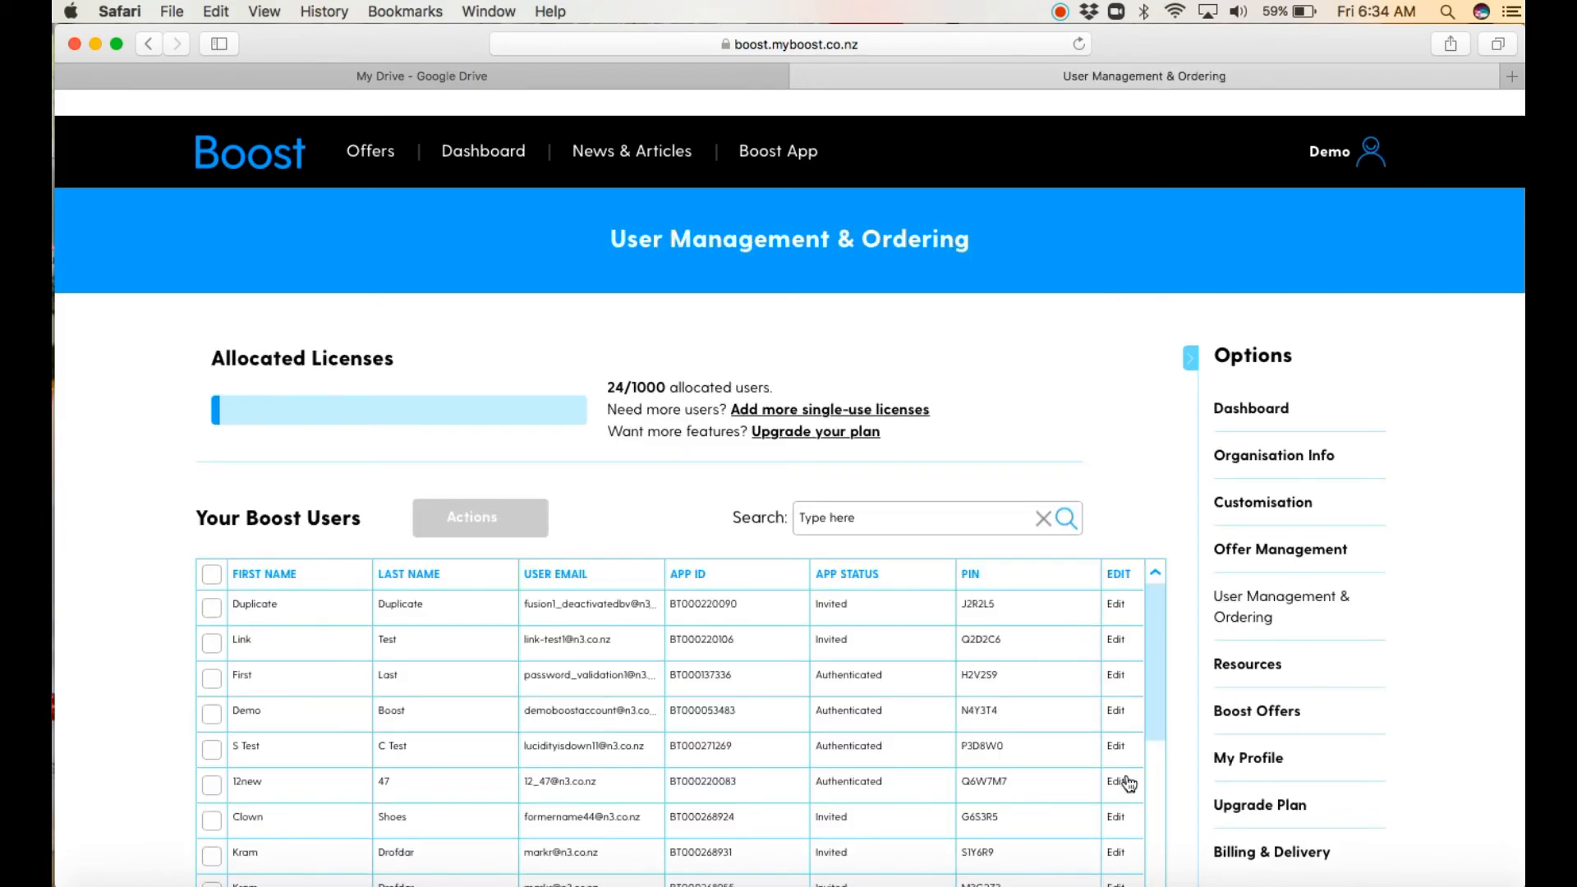
{"action": "left_click_drag", "start_coordinate": [1155, 718], "coordinate": [1148, 854]}
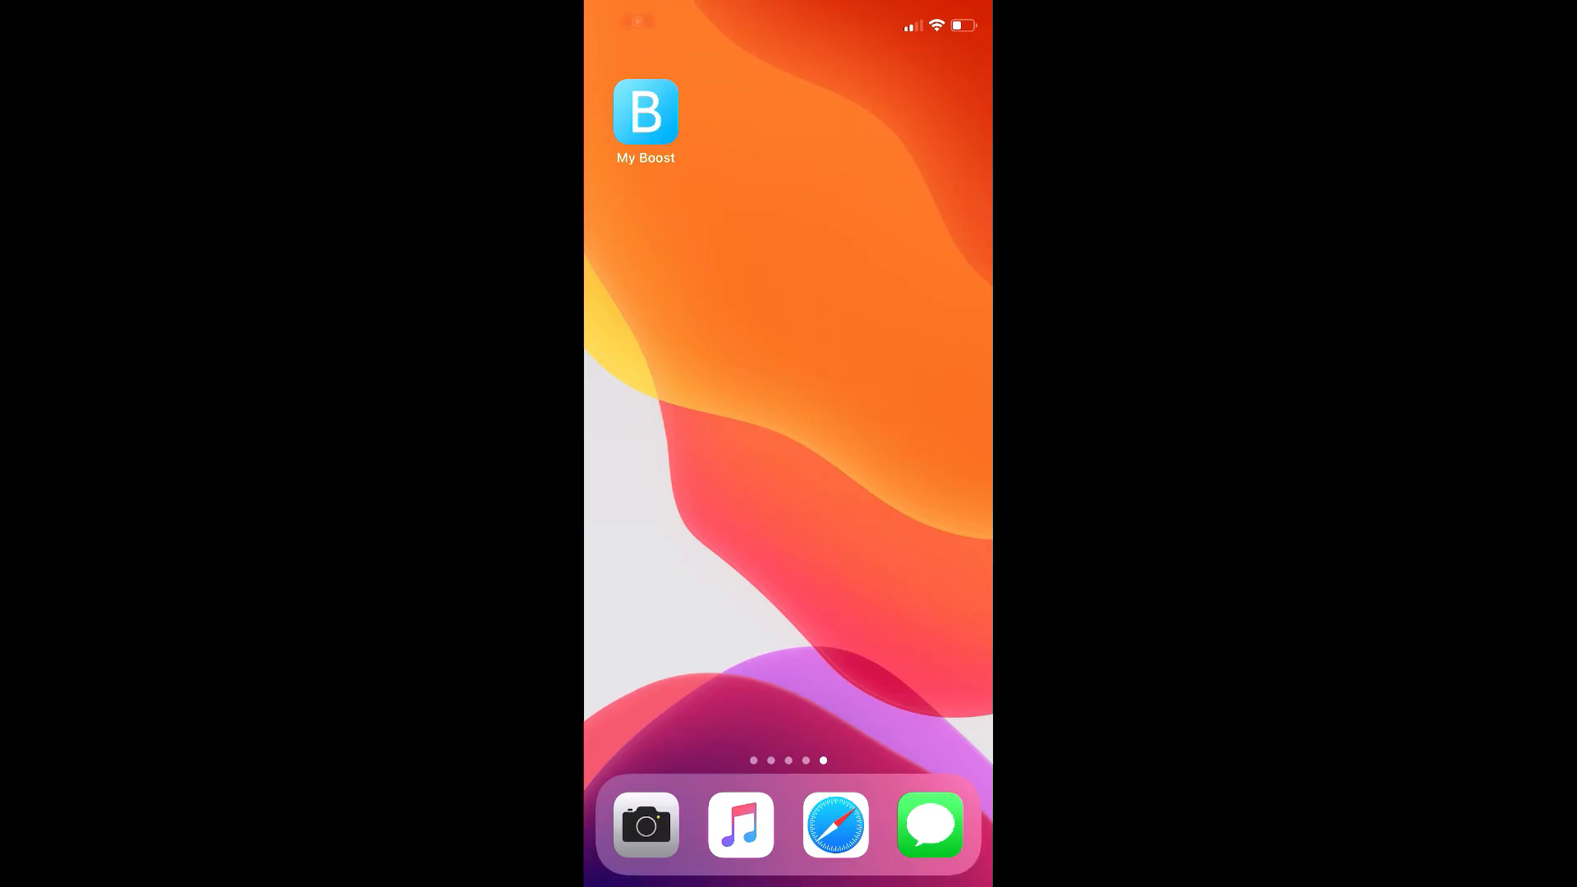
Step: Switch to the Boost mobile app and browse its offers, from the featured offers through the categories down to Home & Garden
{"action": "left_click", "coordinate": [644, 109]}
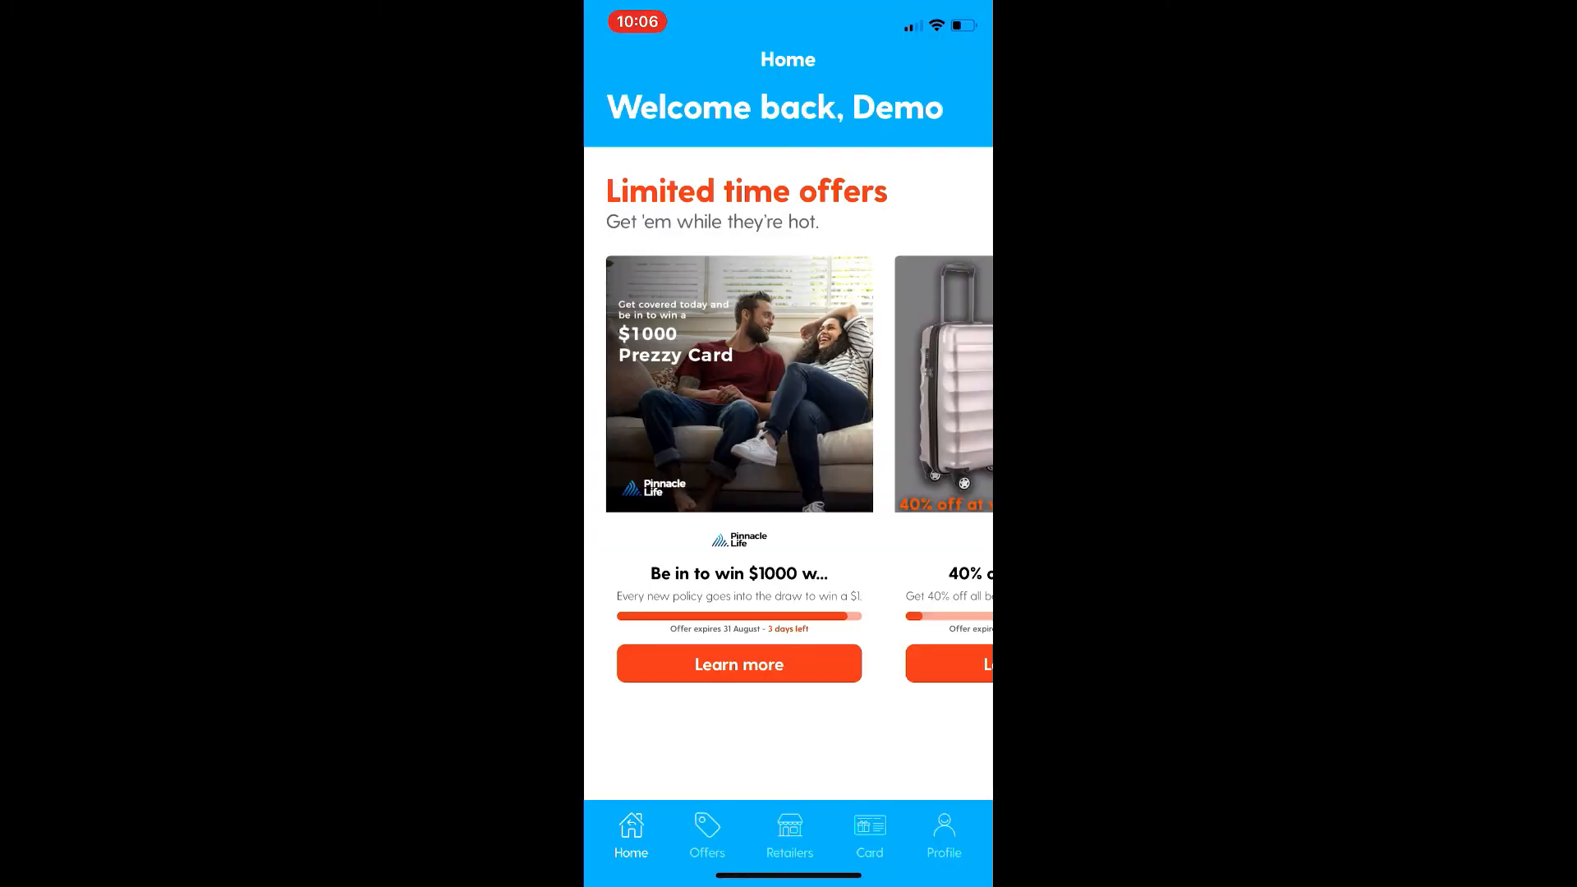
{"action": "left_click", "coordinate": [708, 834]}
{"action": "scroll", "coordinate": [788, 410], "scroll_direction": "down", "scroll_amount": 7}
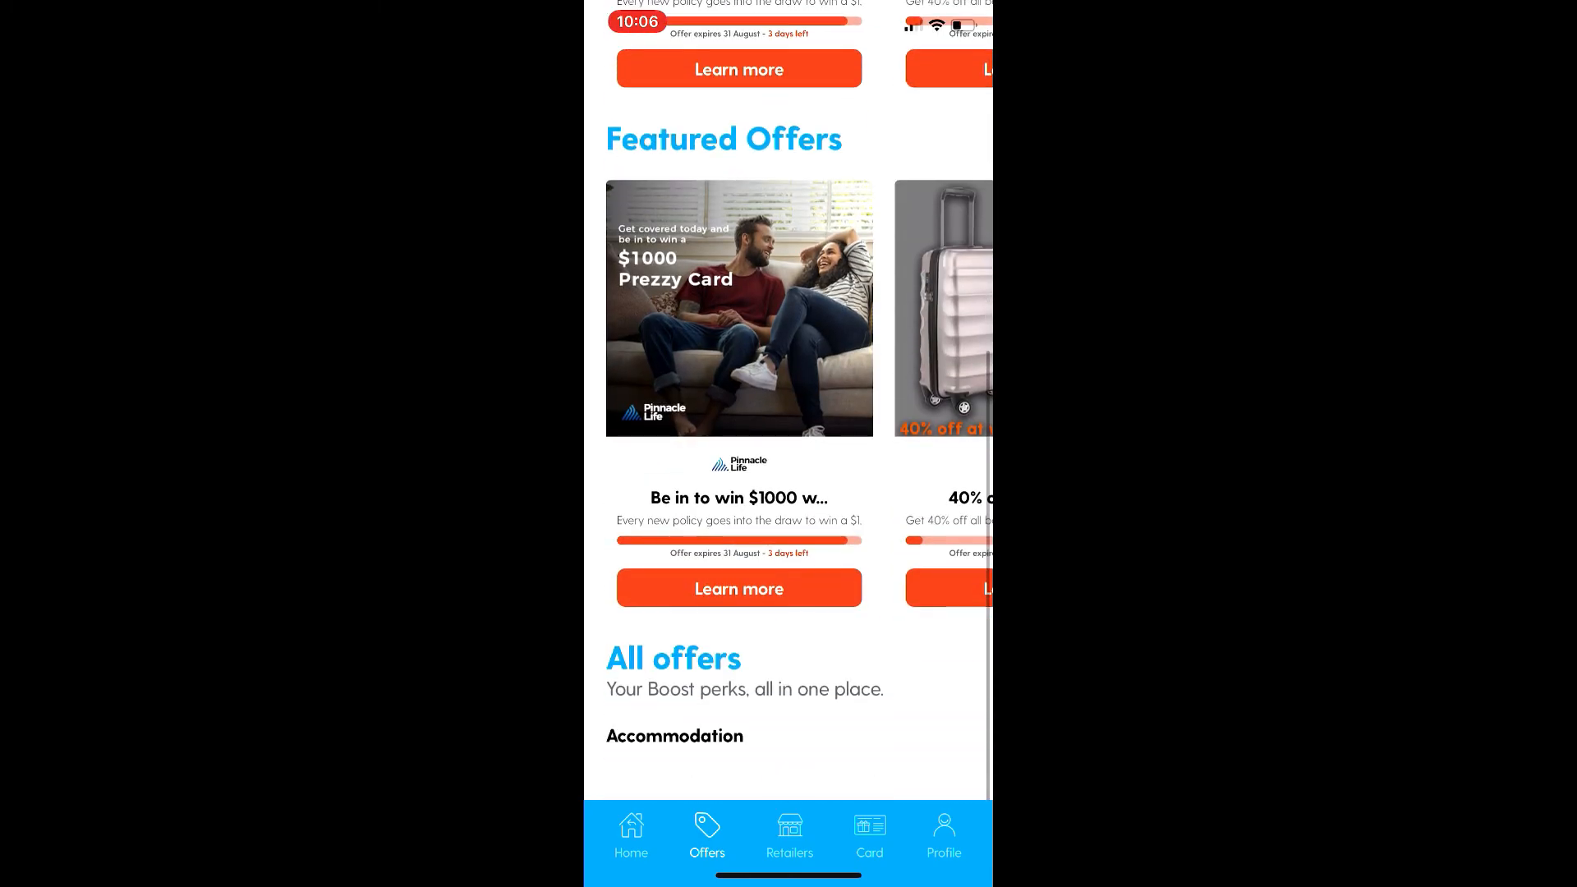
{"action": "scroll", "coordinate": [789, 411], "scroll_direction": "down", "scroll_amount": 10}
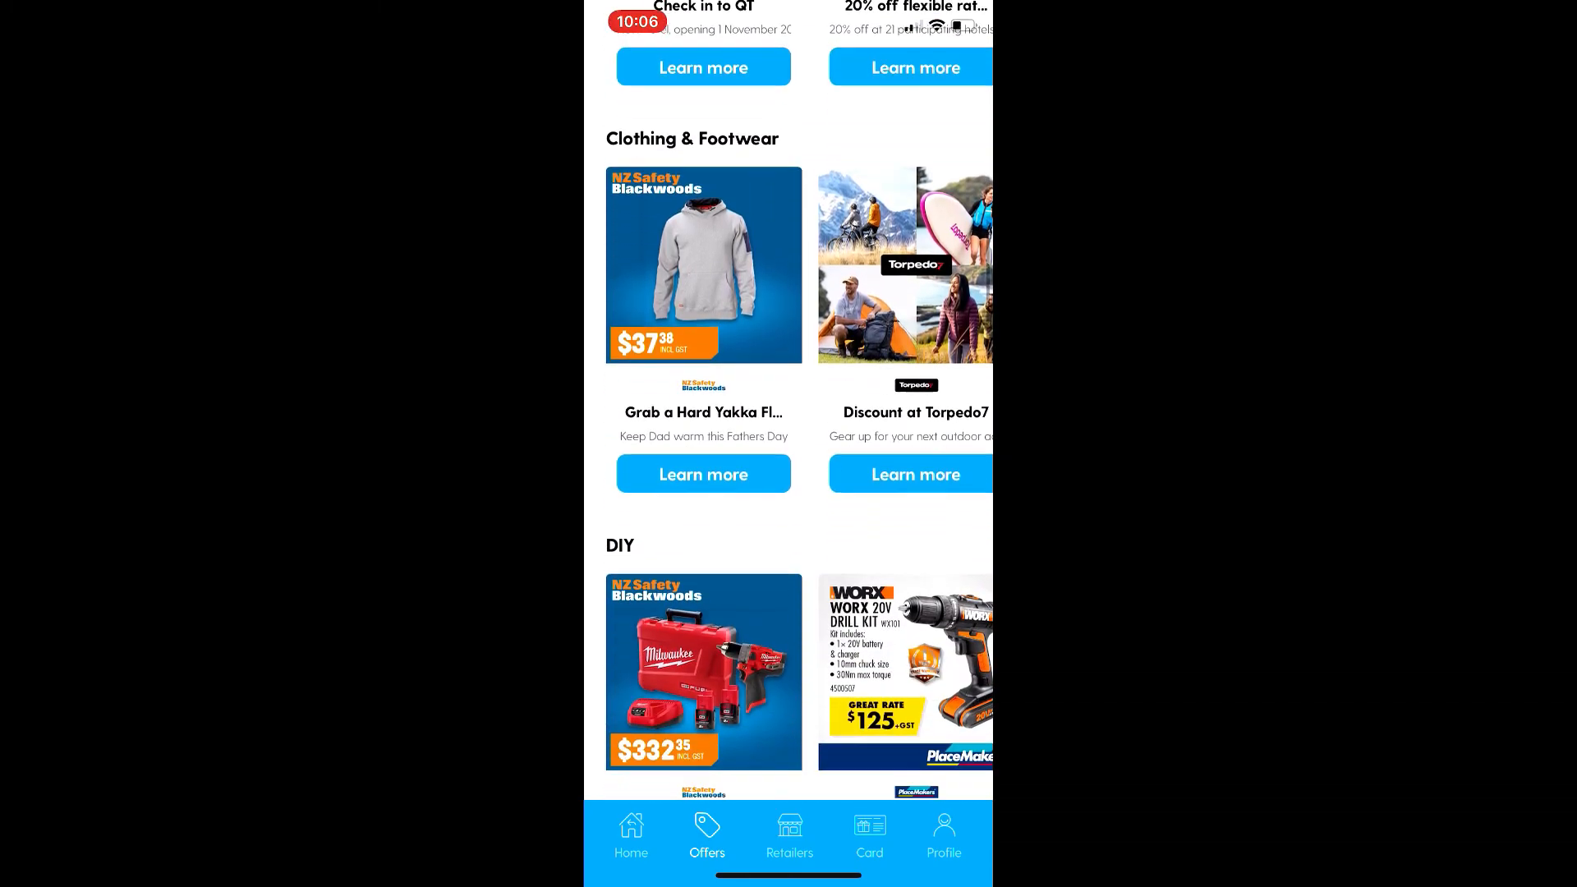
{"action": "scroll", "coordinate": [788, 411], "scroll_direction": "down", "scroll_amount": 7}
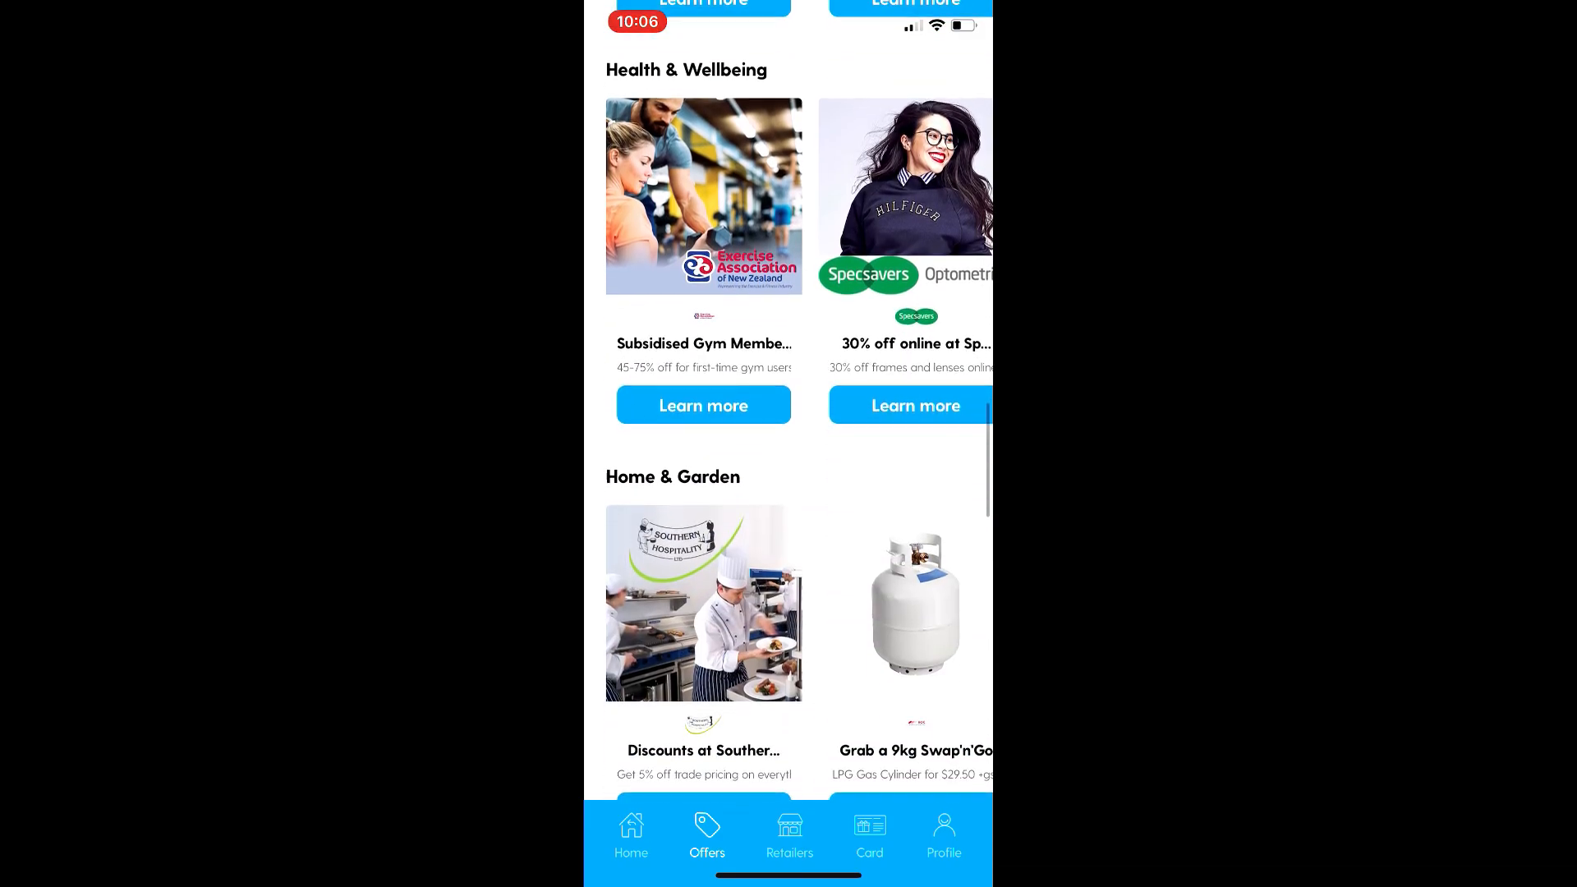
Step: Go to the Boost retailers and look through the whole grid of participating retailers
{"action": "left_click", "coordinate": [789, 834]}
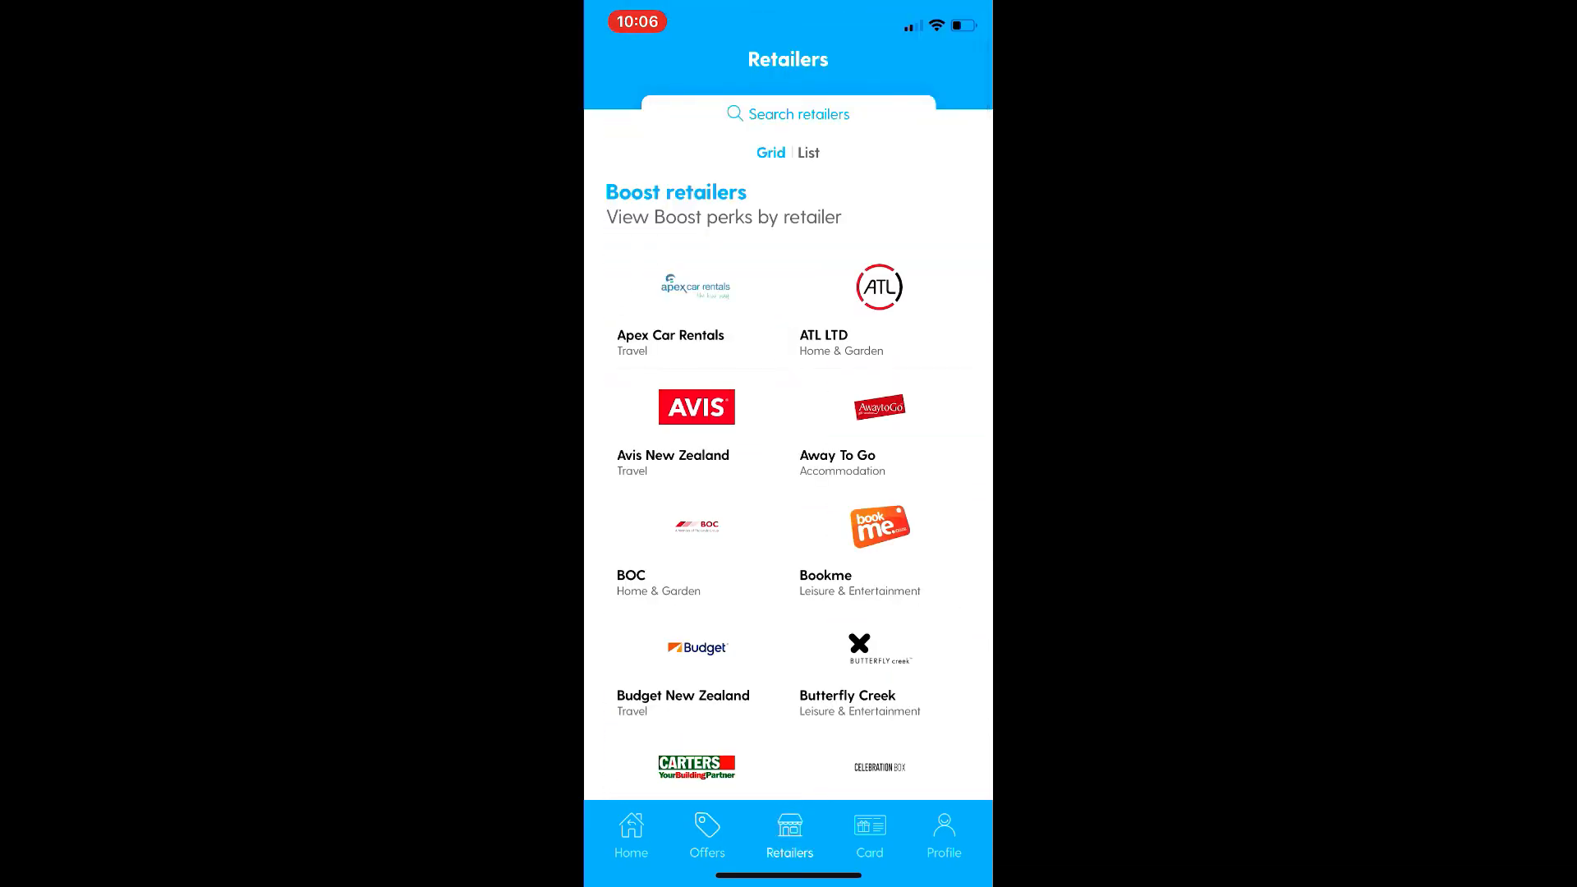
{"action": "scroll", "coordinate": [789, 452], "scroll_direction": "down", "scroll_amount": 5}
{"action": "scroll", "coordinate": [789, 410], "scroll_direction": "down", "scroll_amount": 5}
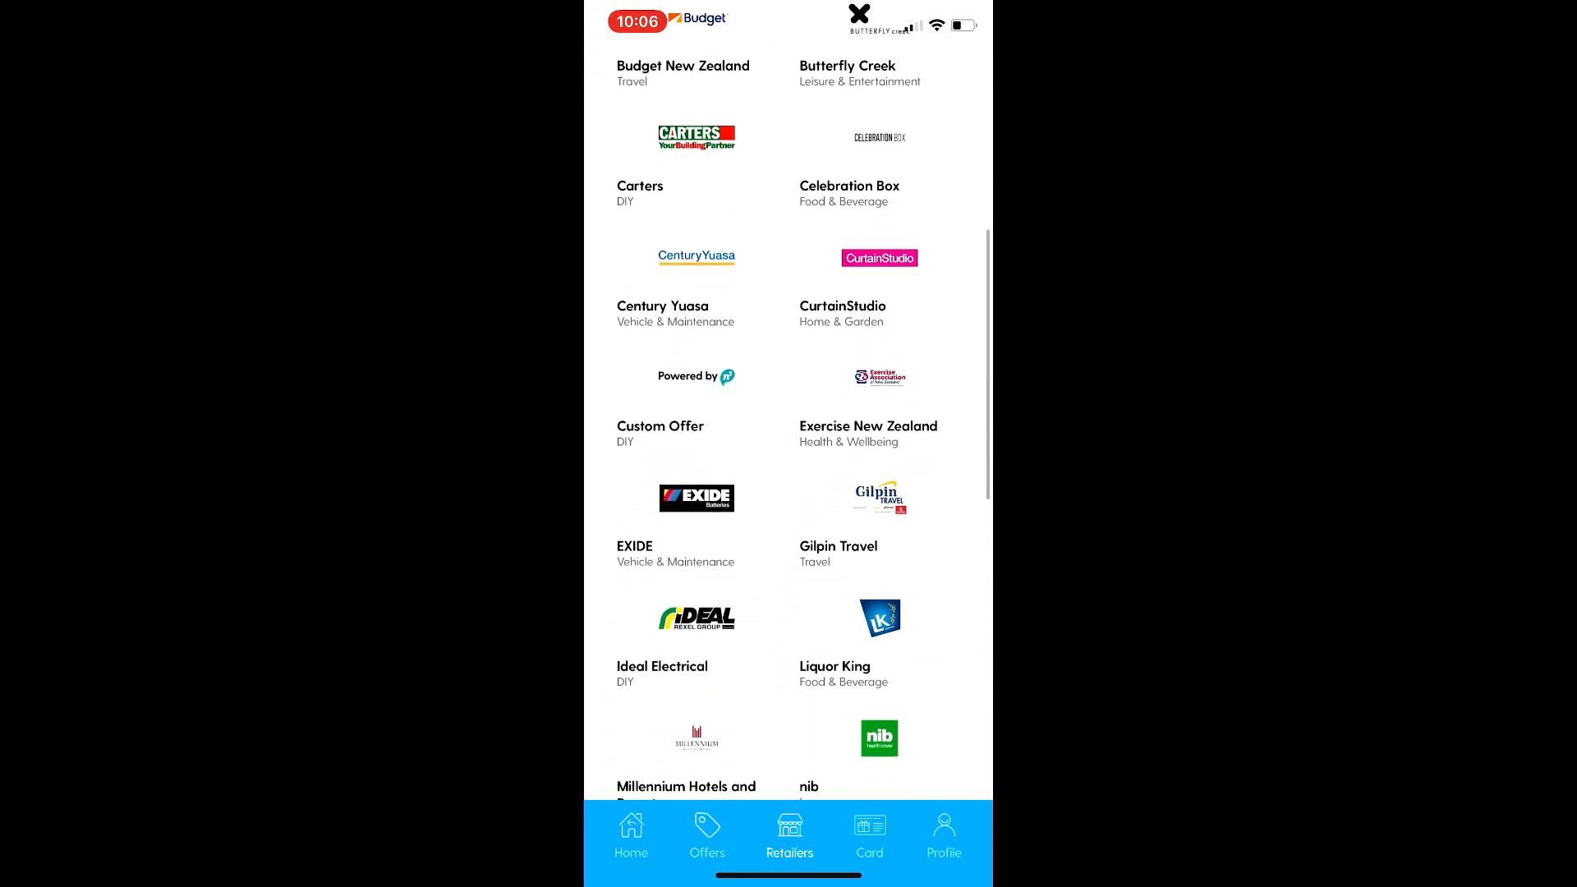
{"action": "scroll", "coordinate": [788, 410], "scroll_direction": "down", "scroll_amount": 5}
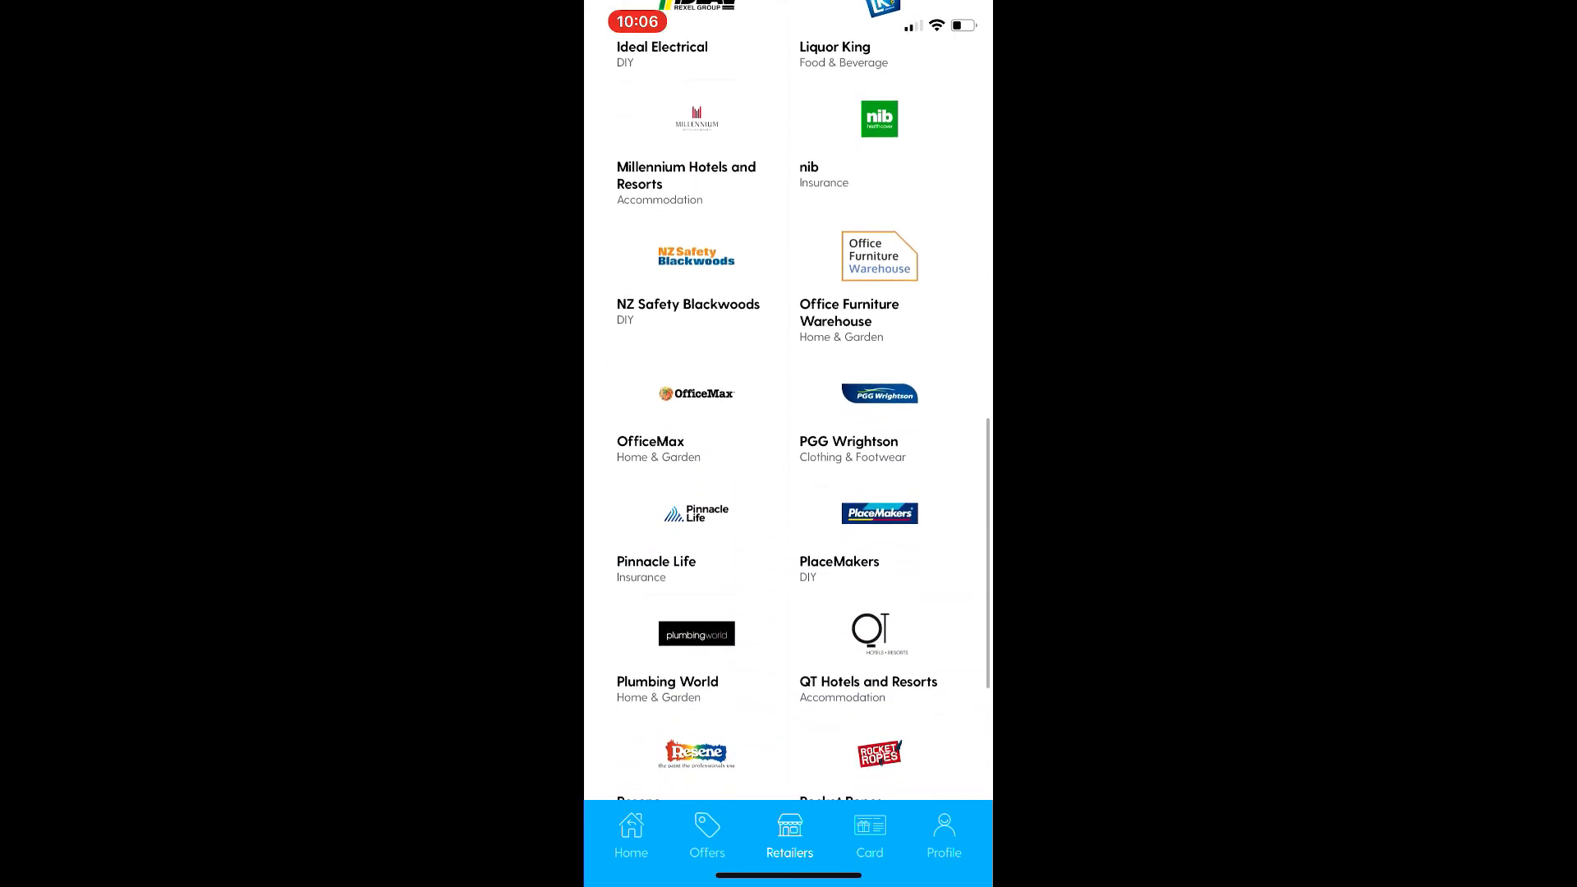
{"action": "scroll", "coordinate": [789, 411], "scroll_direction": "down", "scroll_amount": 5}
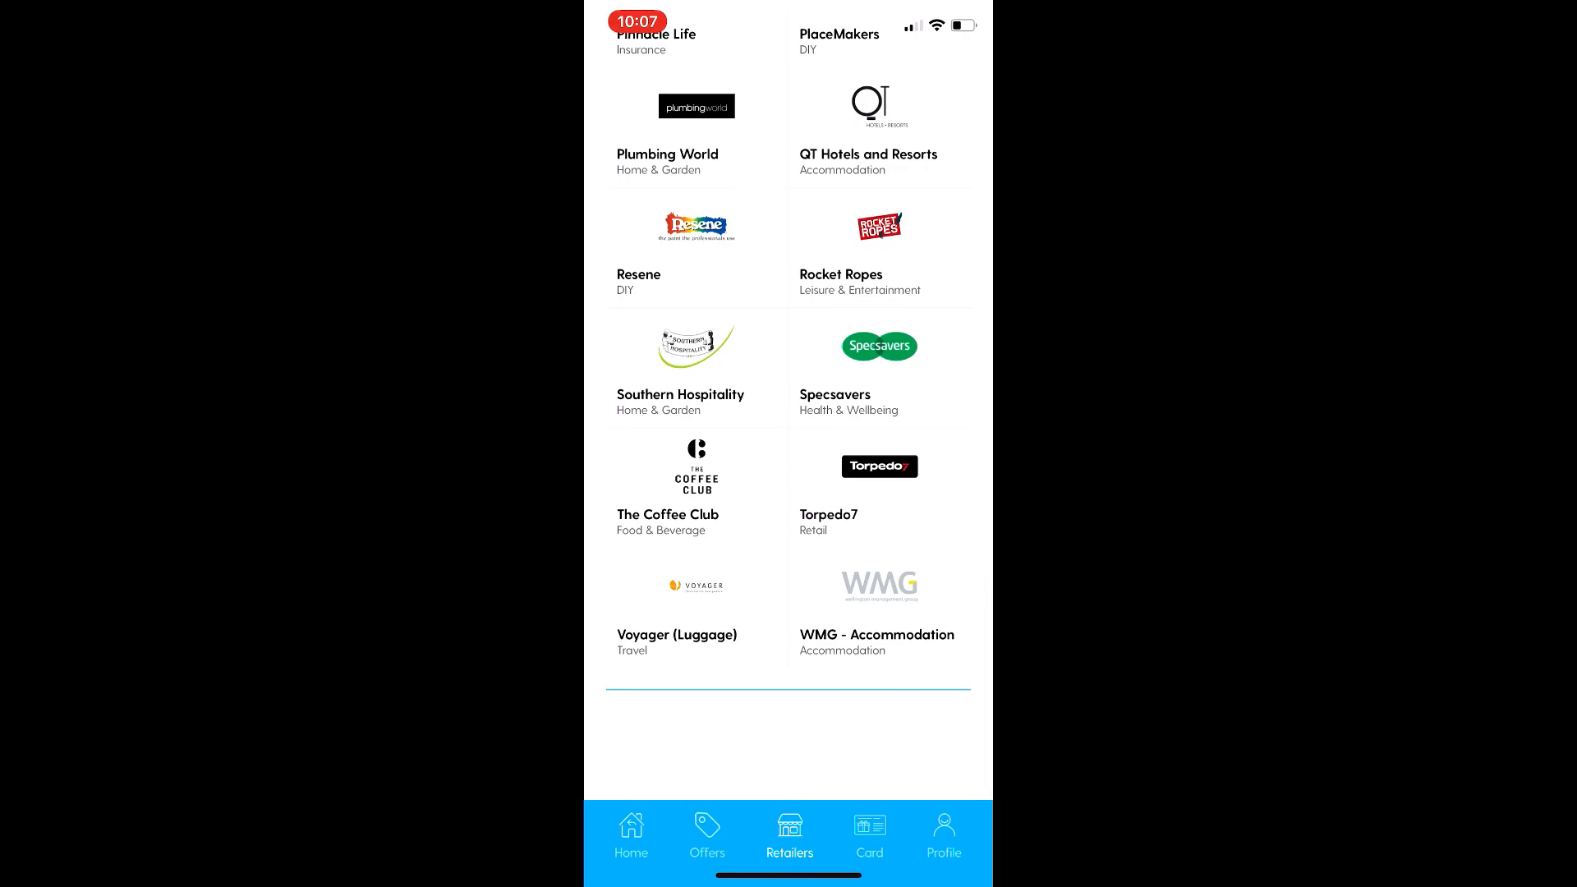
Step: Open The Coffee Club's brand details and view how to redeem its 10% off gift cards offer
{"action": "left_click", "coordinate": [696, 484]}
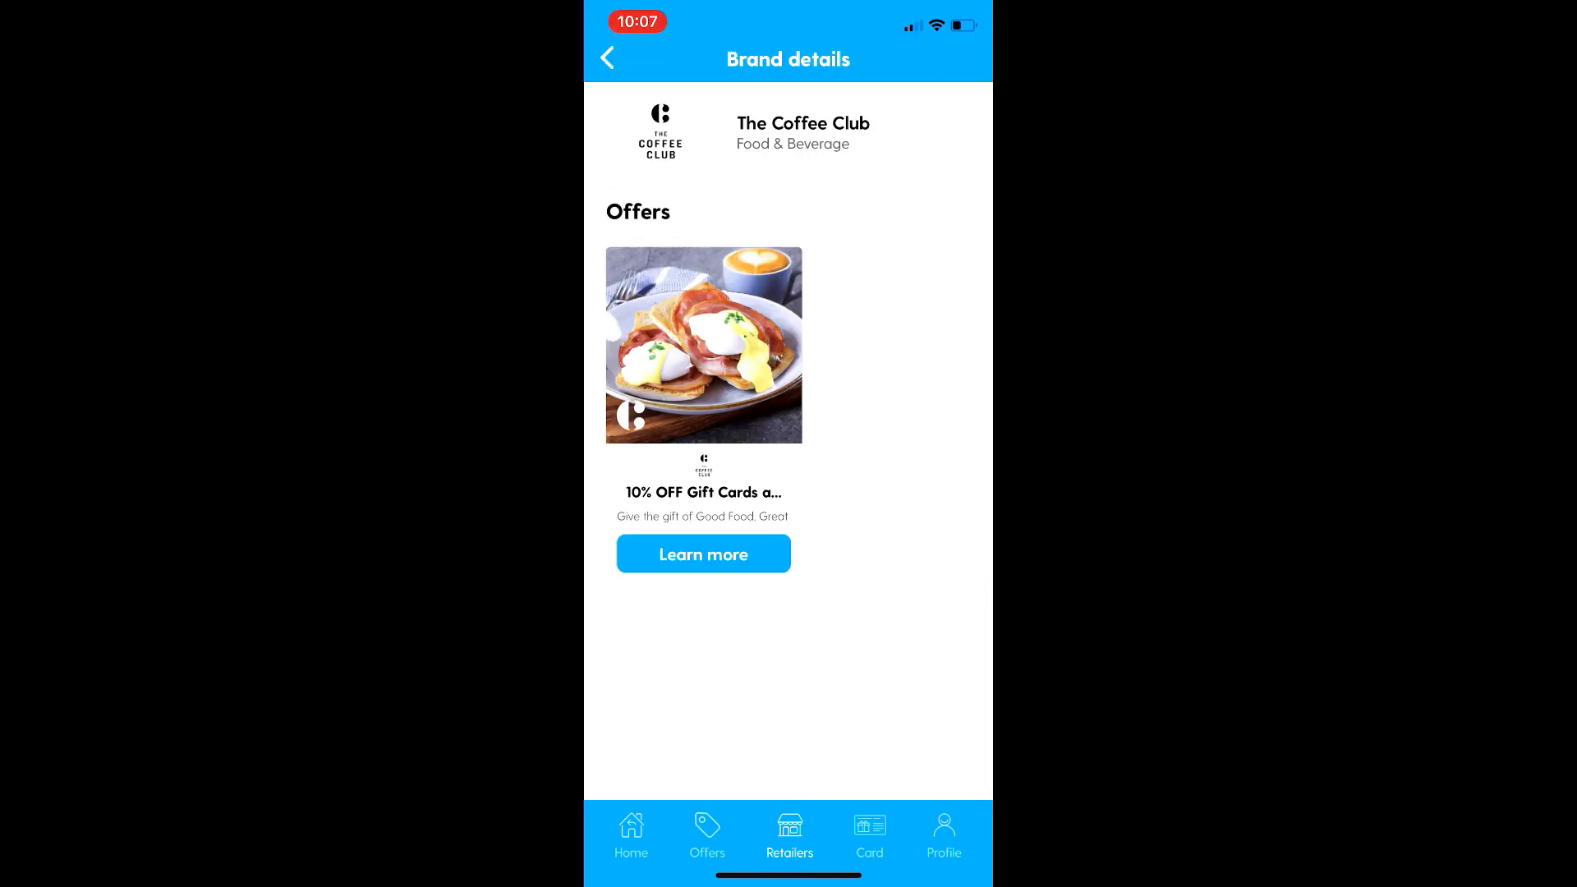
{"action": "left_click", "coordinate": [703, 554]}
{"action": "scroll", "coordinate": [788, 411], "scroll_direction": "down", "scroll_amount": 3}
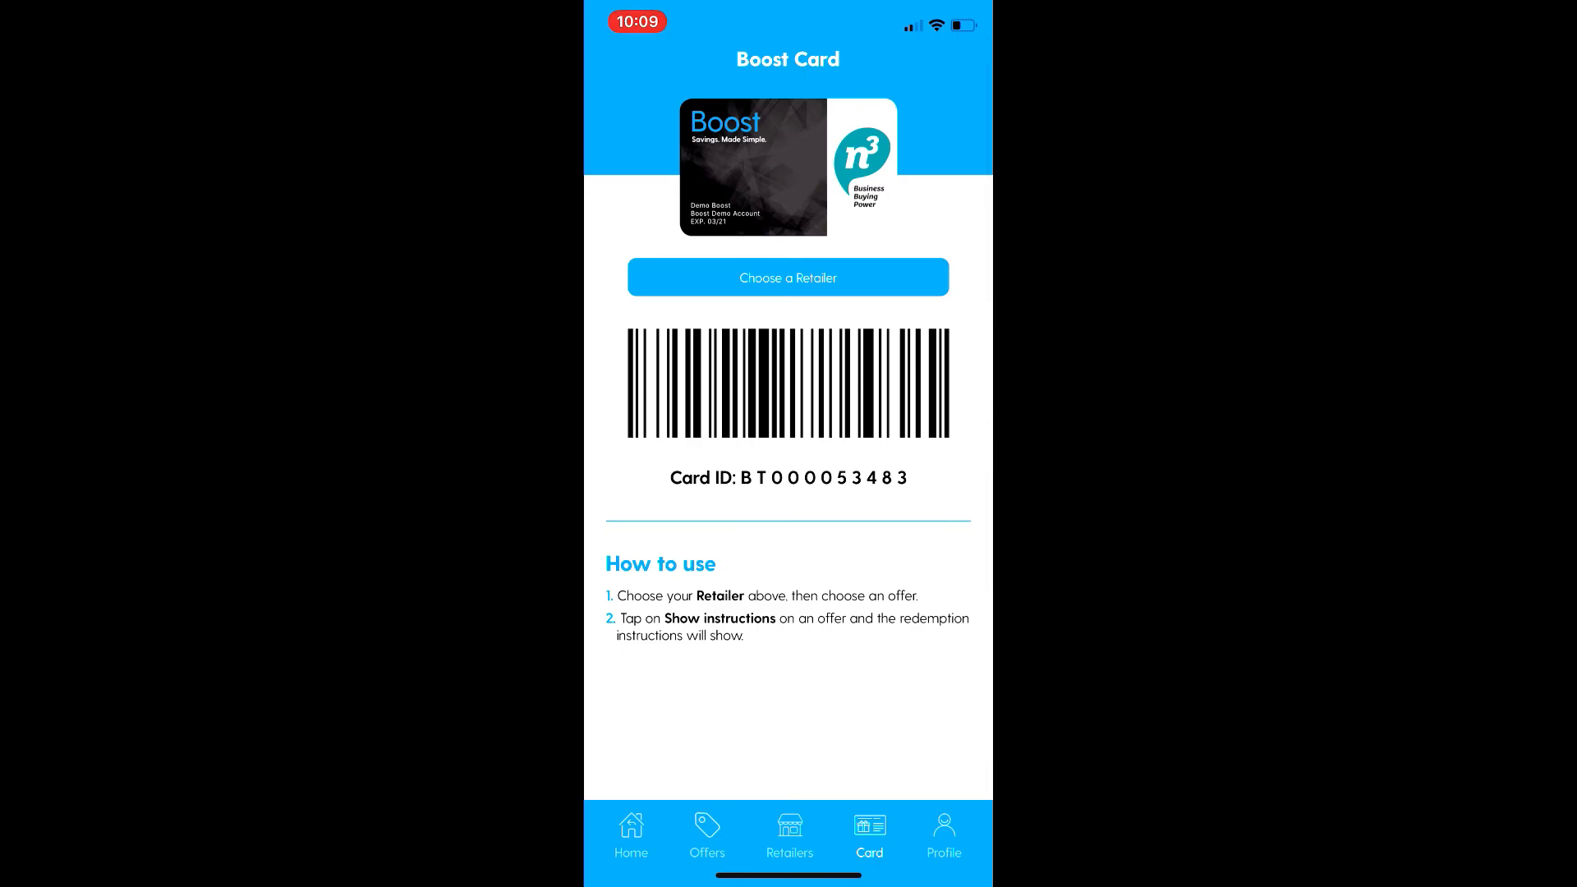
Step: Choose 1-Day Limited as the retailer for the digital Boost Card
{"action": "left_click", "coordinate": [789, 278]}
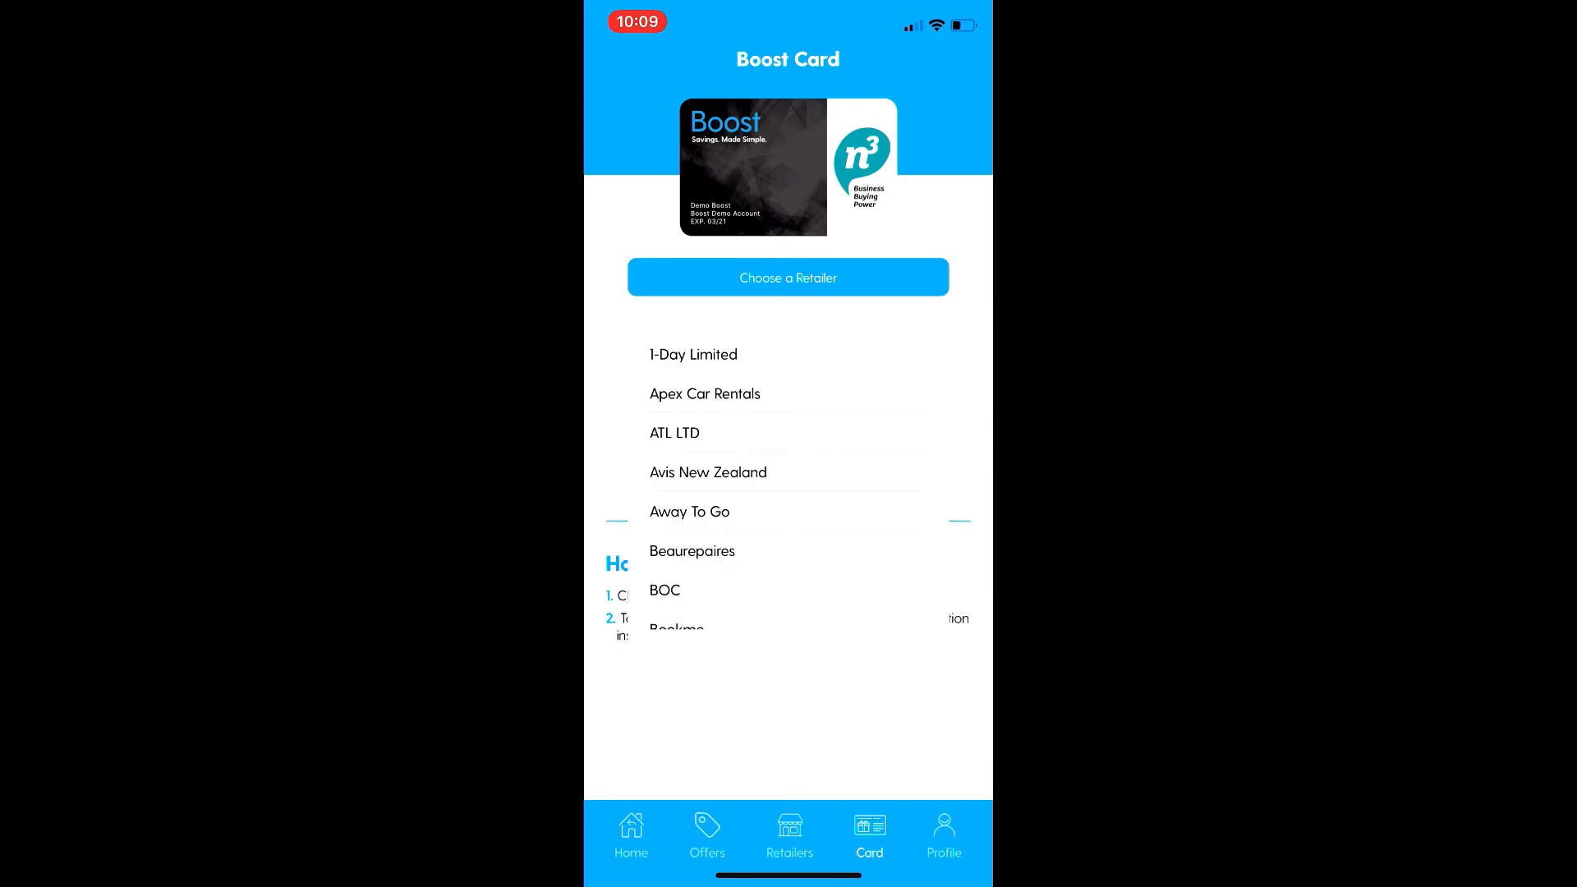
{"action": "left_click", "coordinate": [693, 354]}
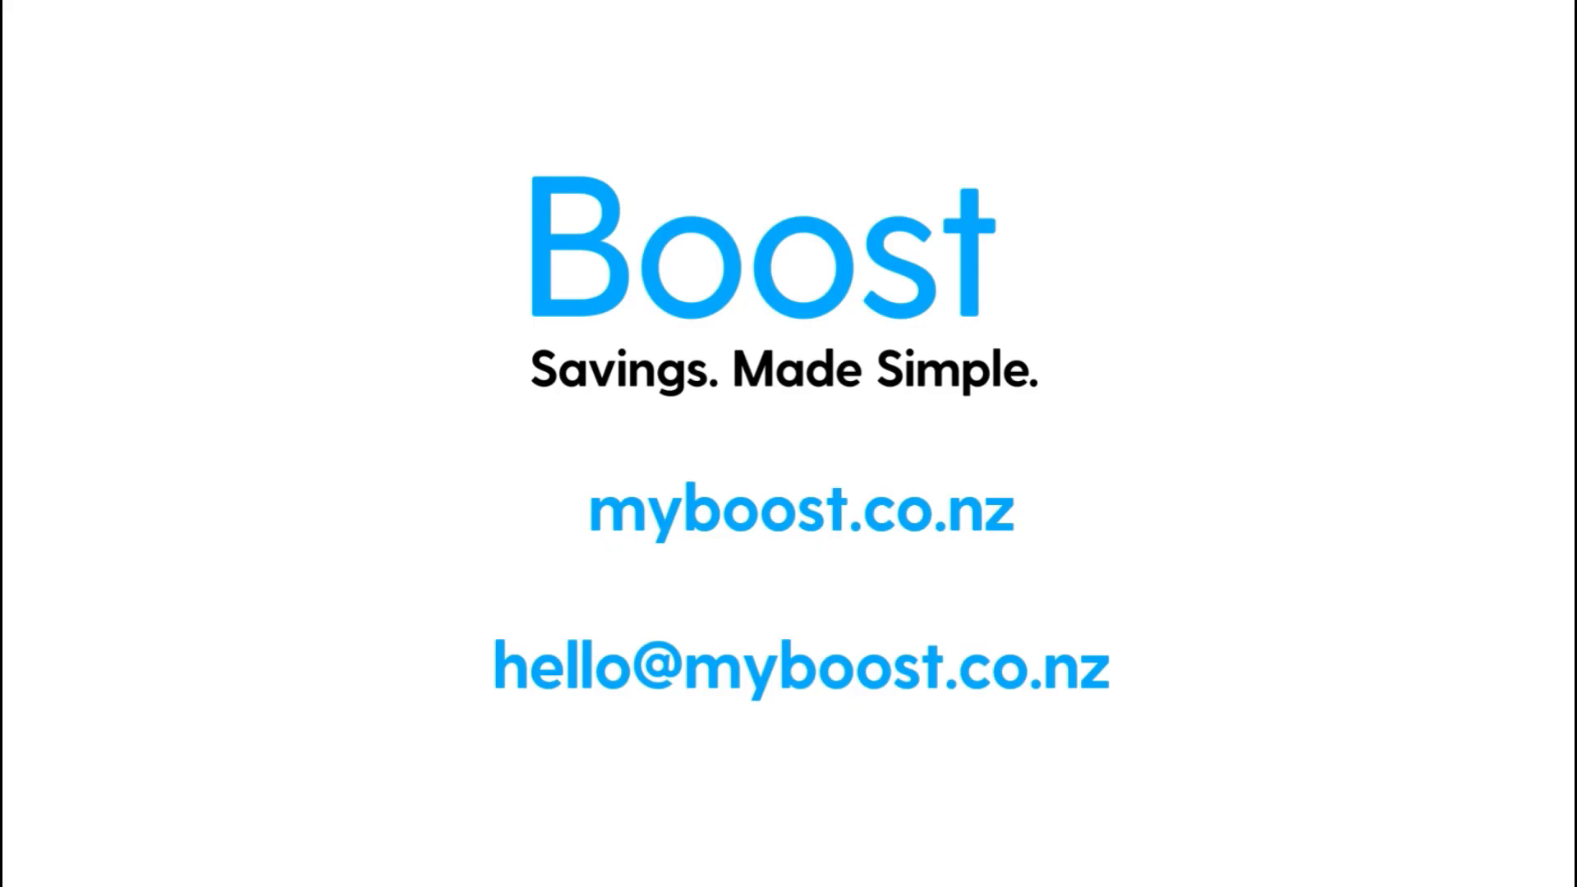